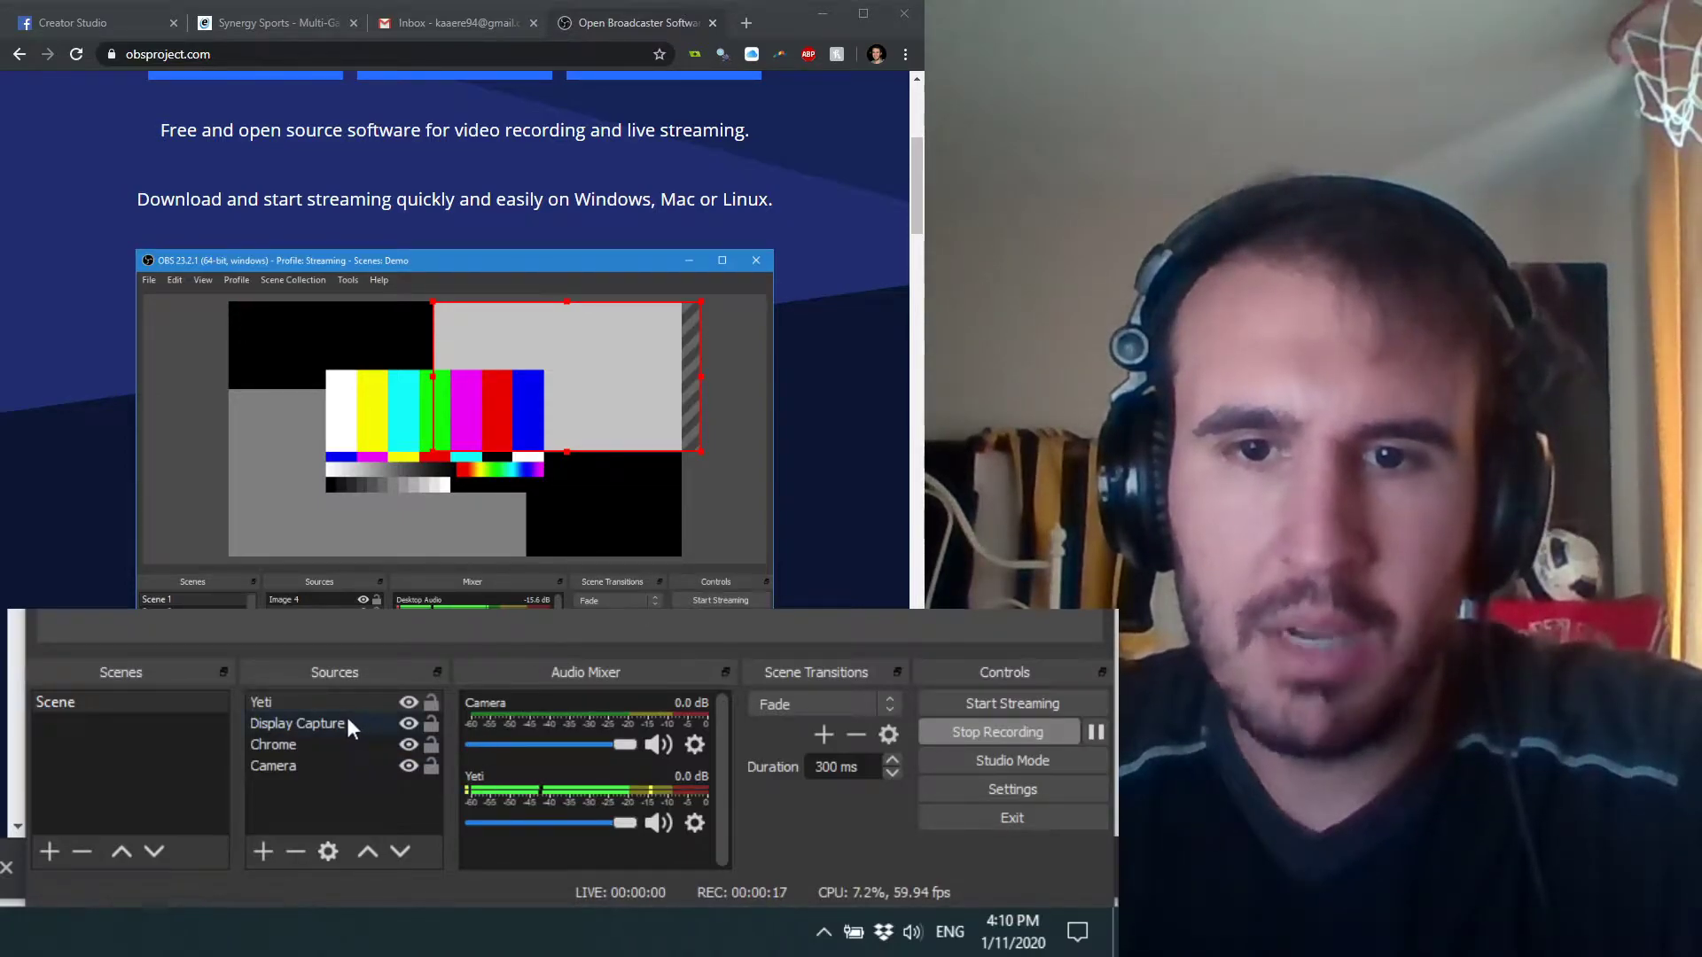
# Step: Move Display Capture to the top of Sources and raise Chrome just below it
pyautogui.moveTo(354, 724); pyautogui.dragTo(350, 706)
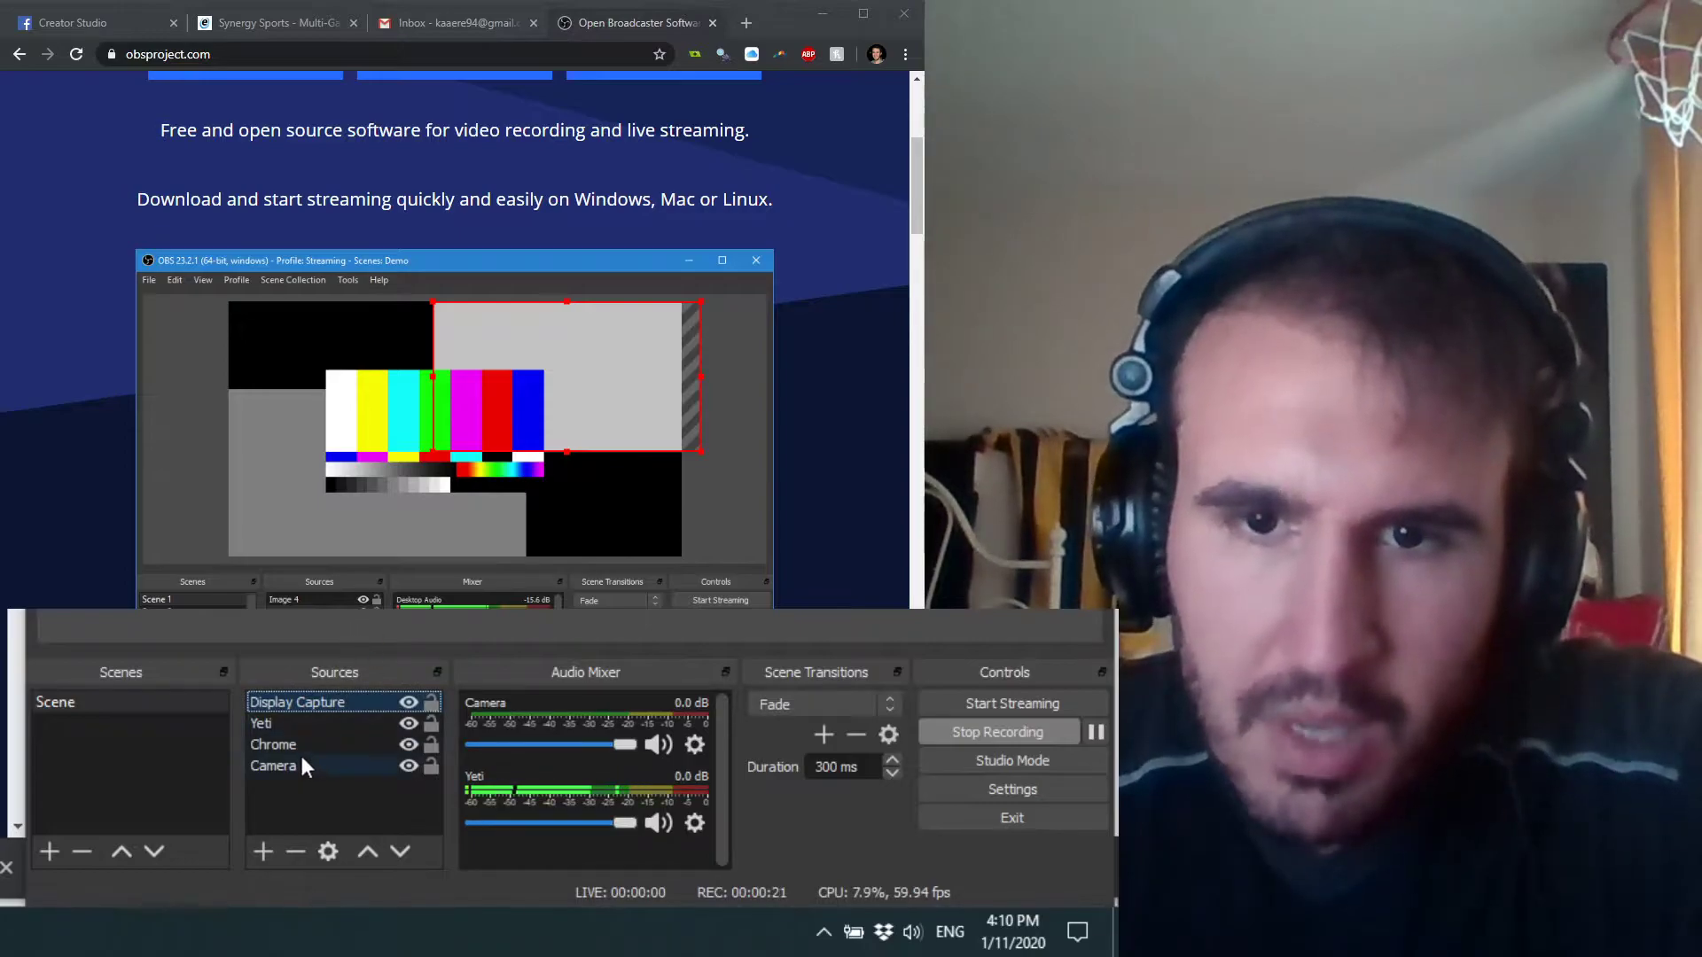
pyautogui.click(309, 746)
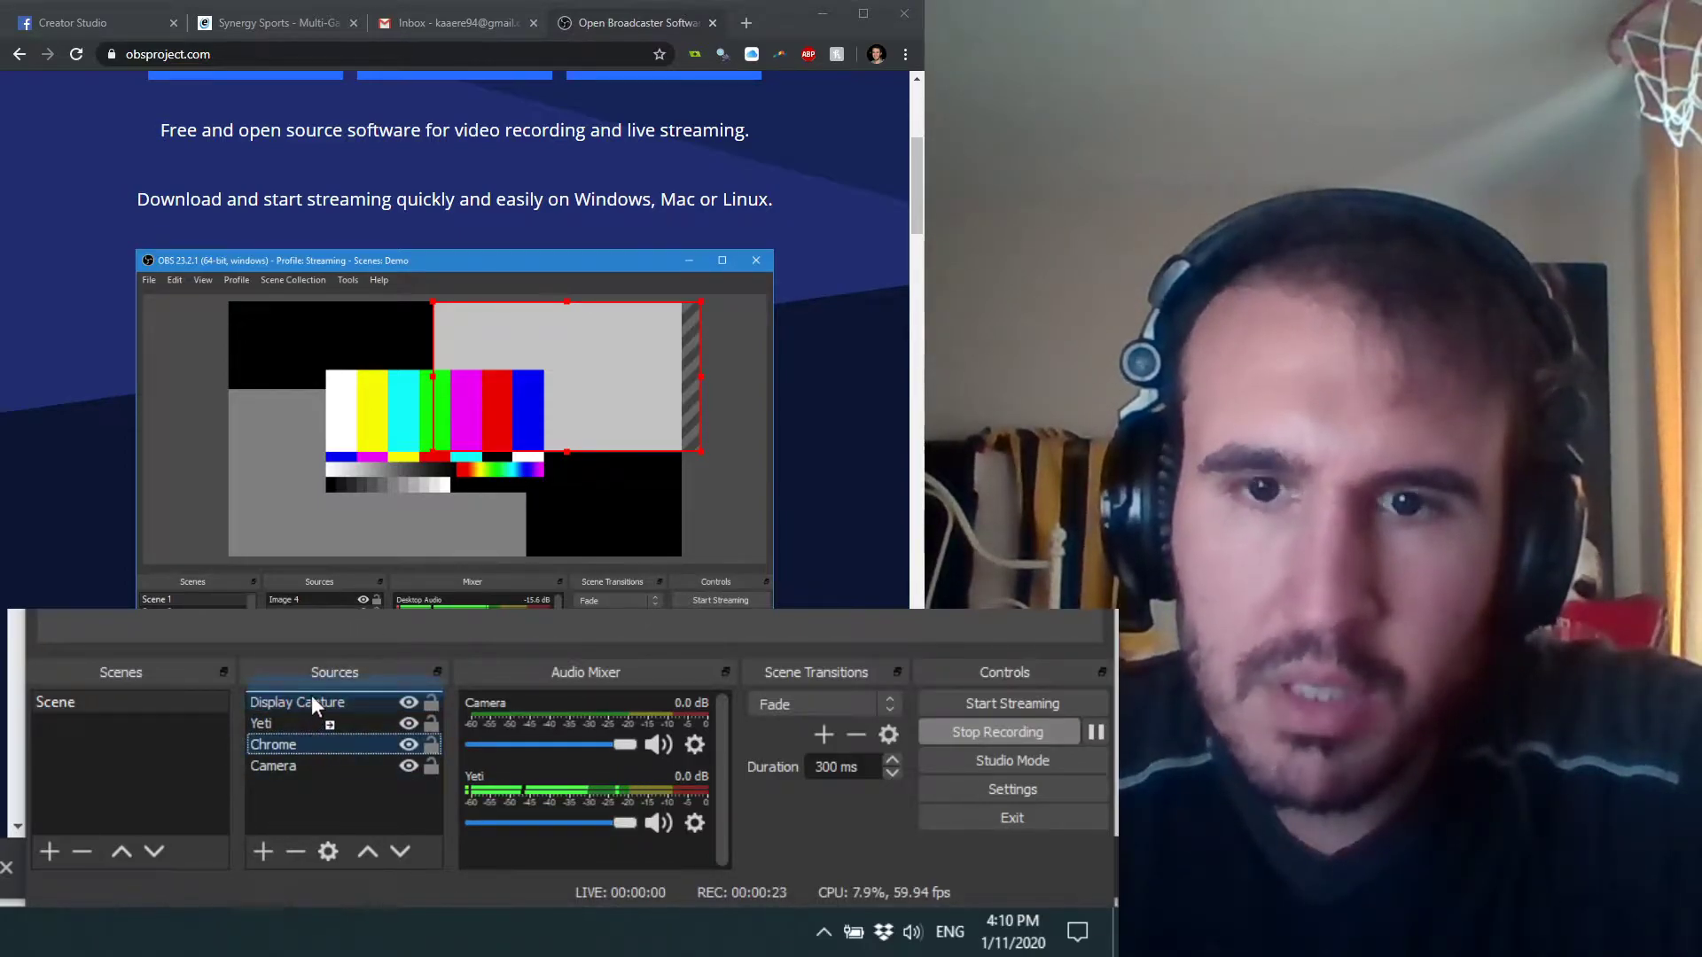
pyautogui.moveTo(309, 739); pyautogui.dragTo(312, 693)
# Step: Dismiss Chrome's canceled-download bar, then return to the OBS window
pyautogui.scroll(4, 454, 470)
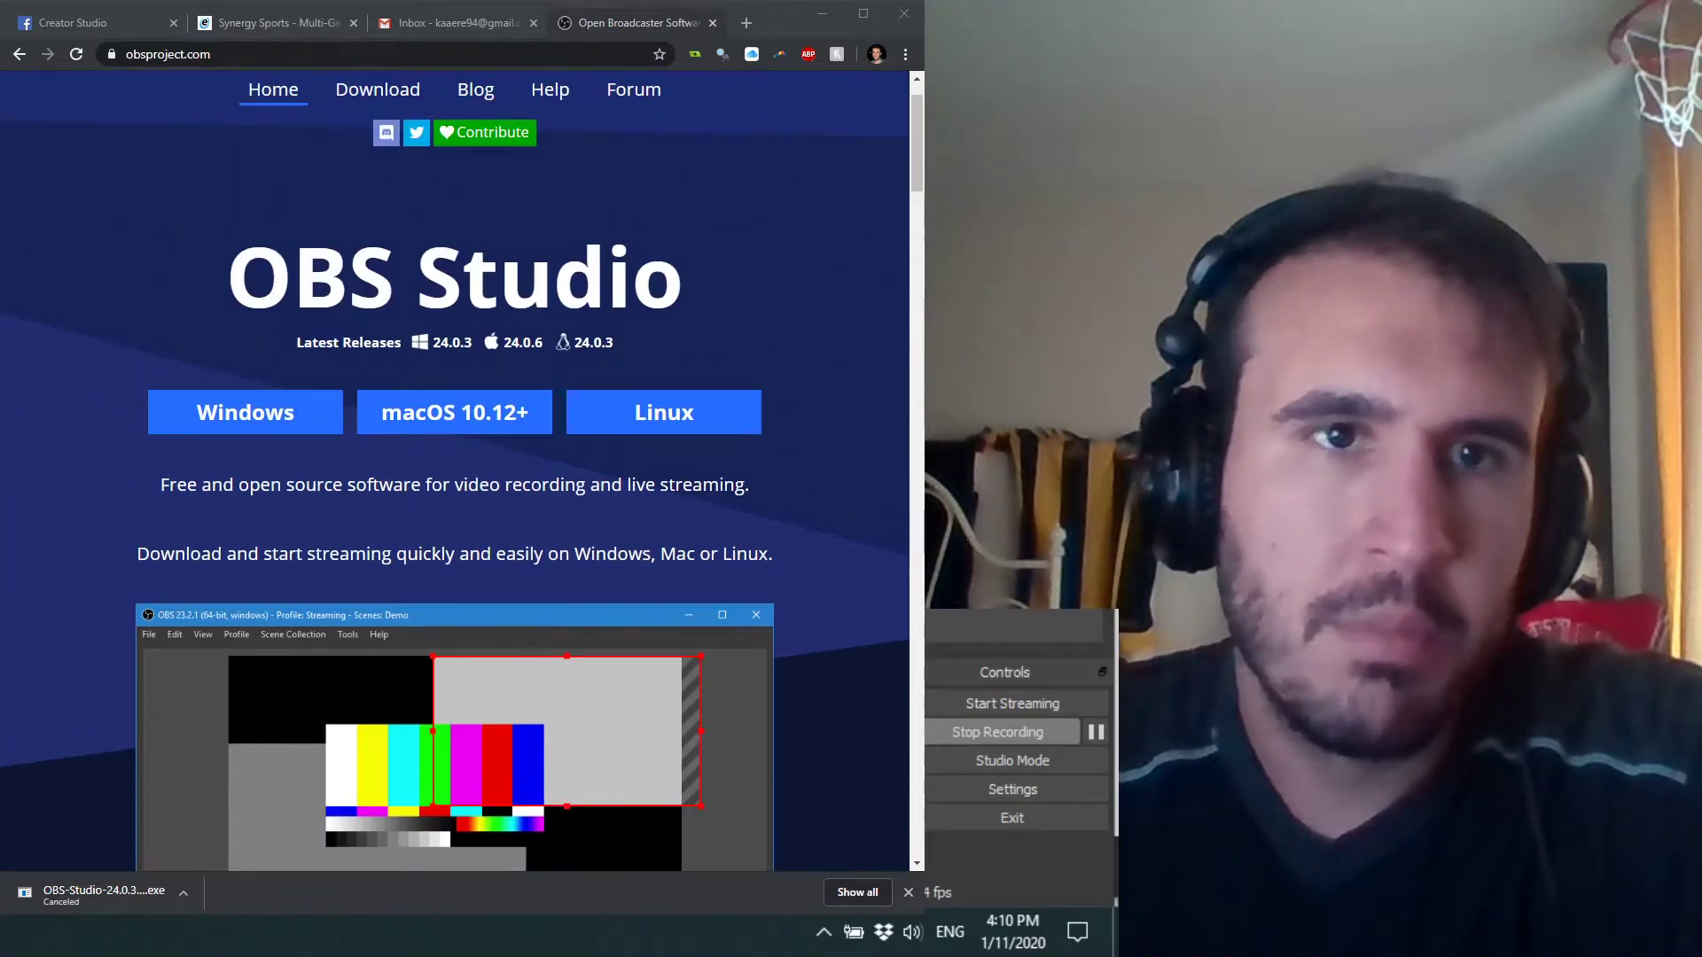
pyautogui.click(257, 54)
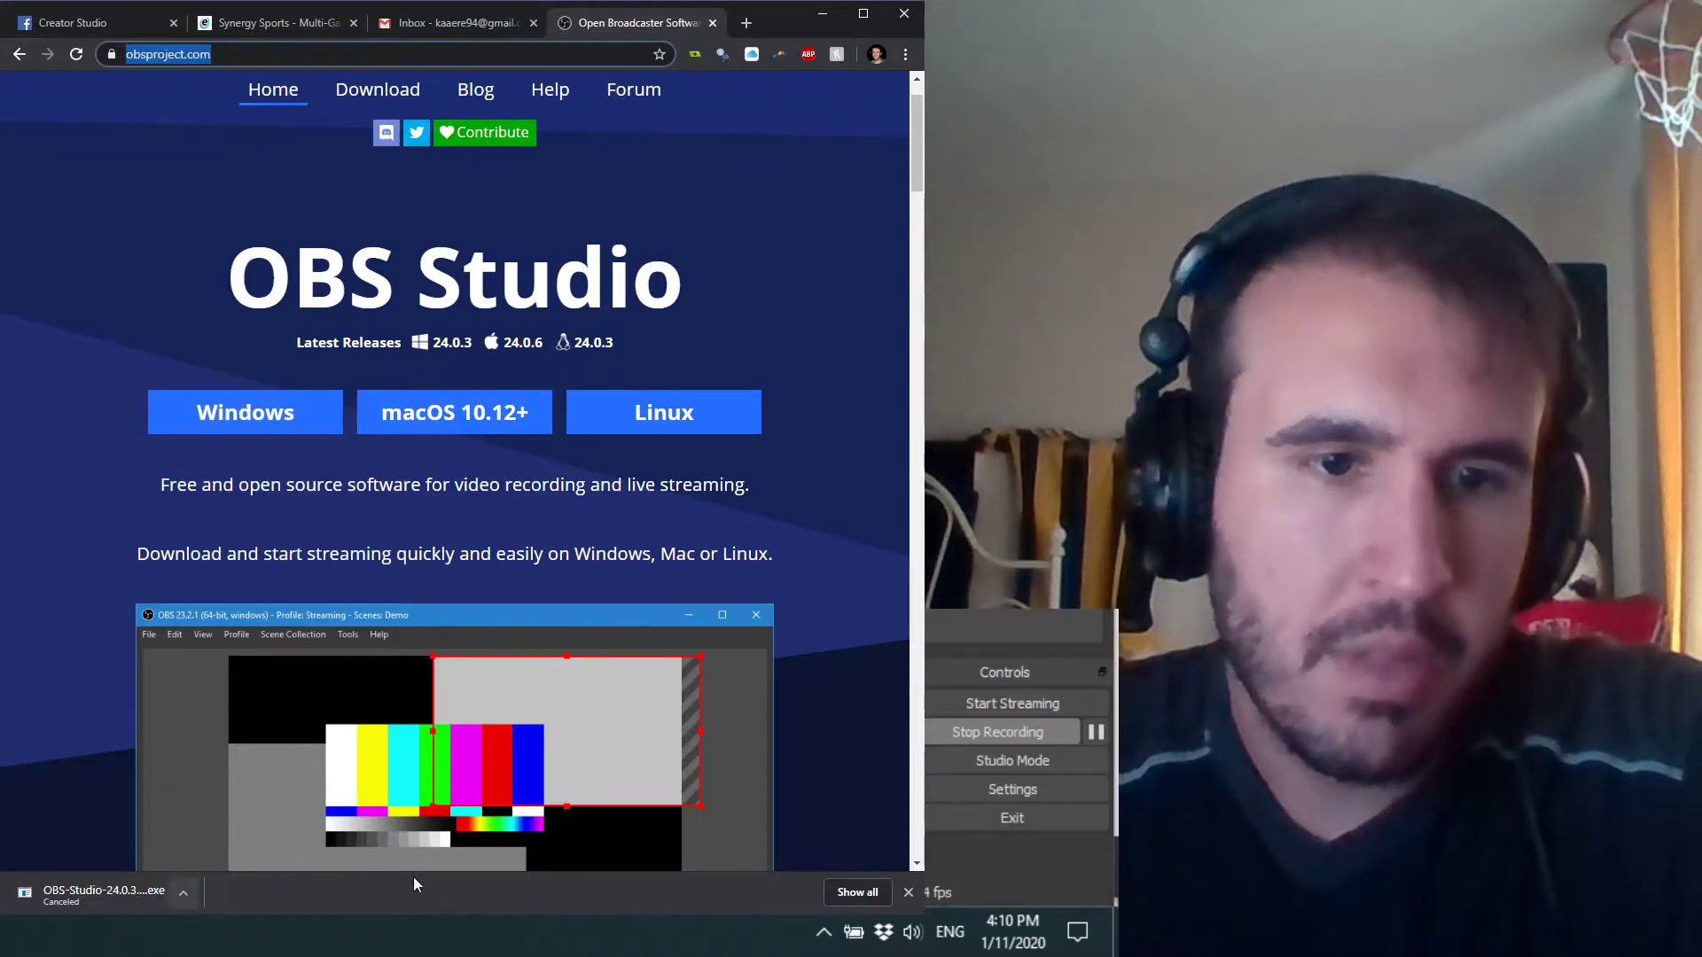
pyautogui.click(908, 893)
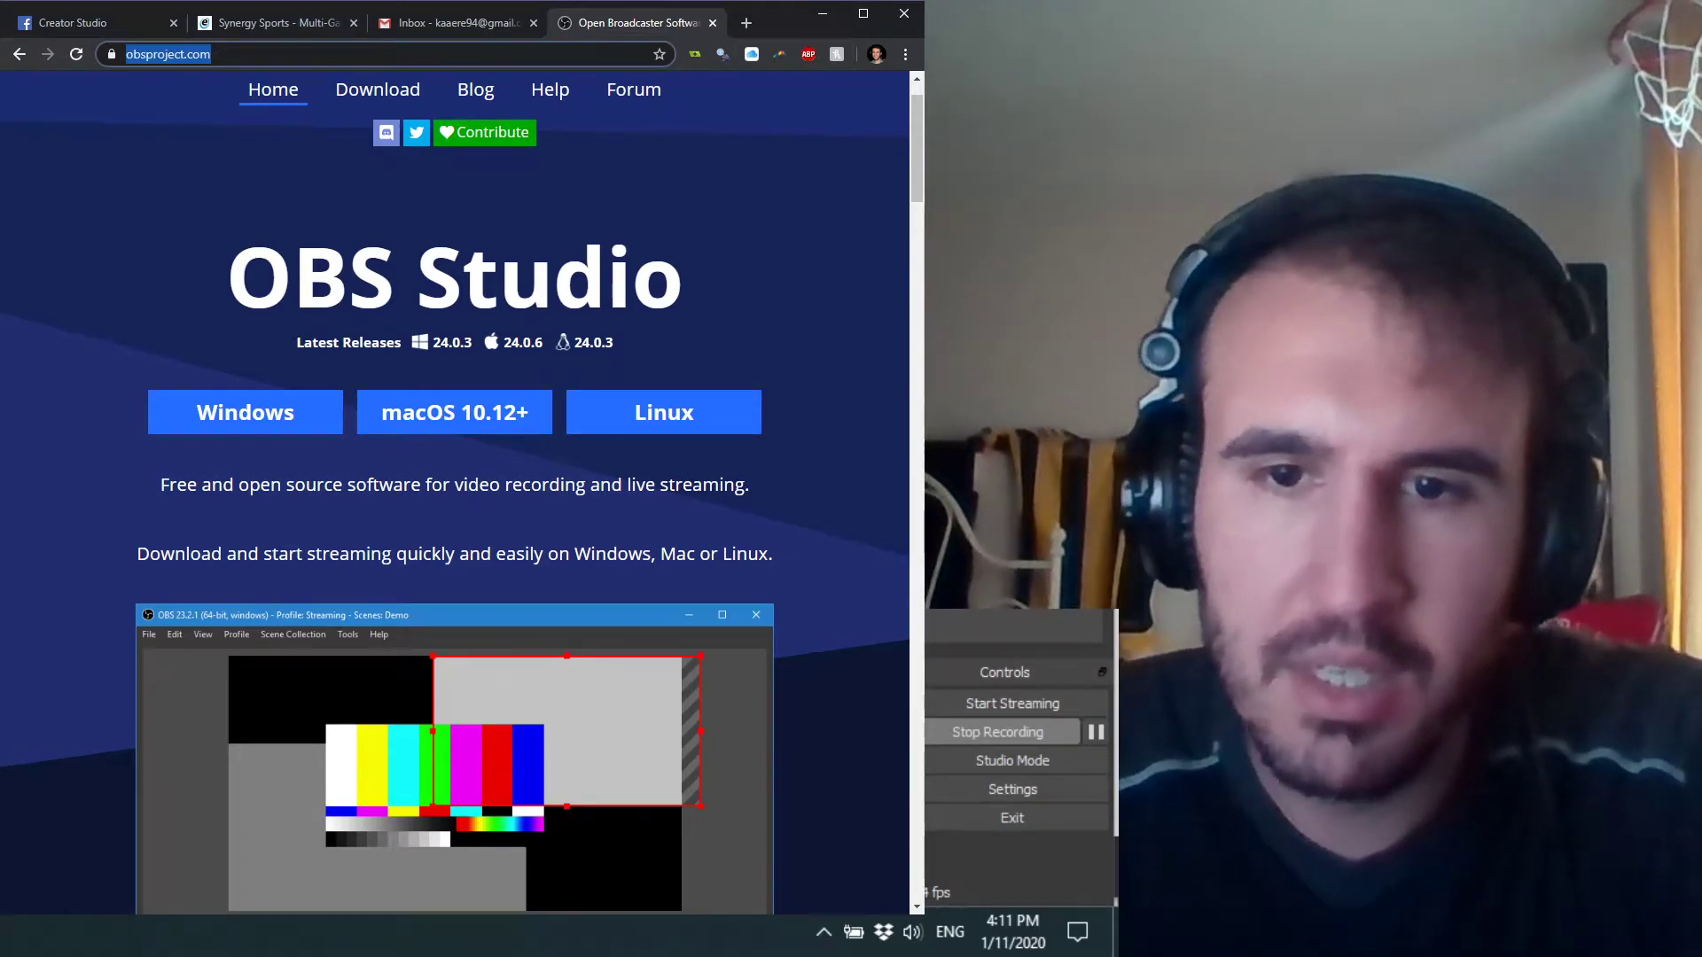
pyautogui.hotkey('alt', 'Tab')
pyautogui.moveTo(338, 723); pyautogui.dragTo(339, 695)
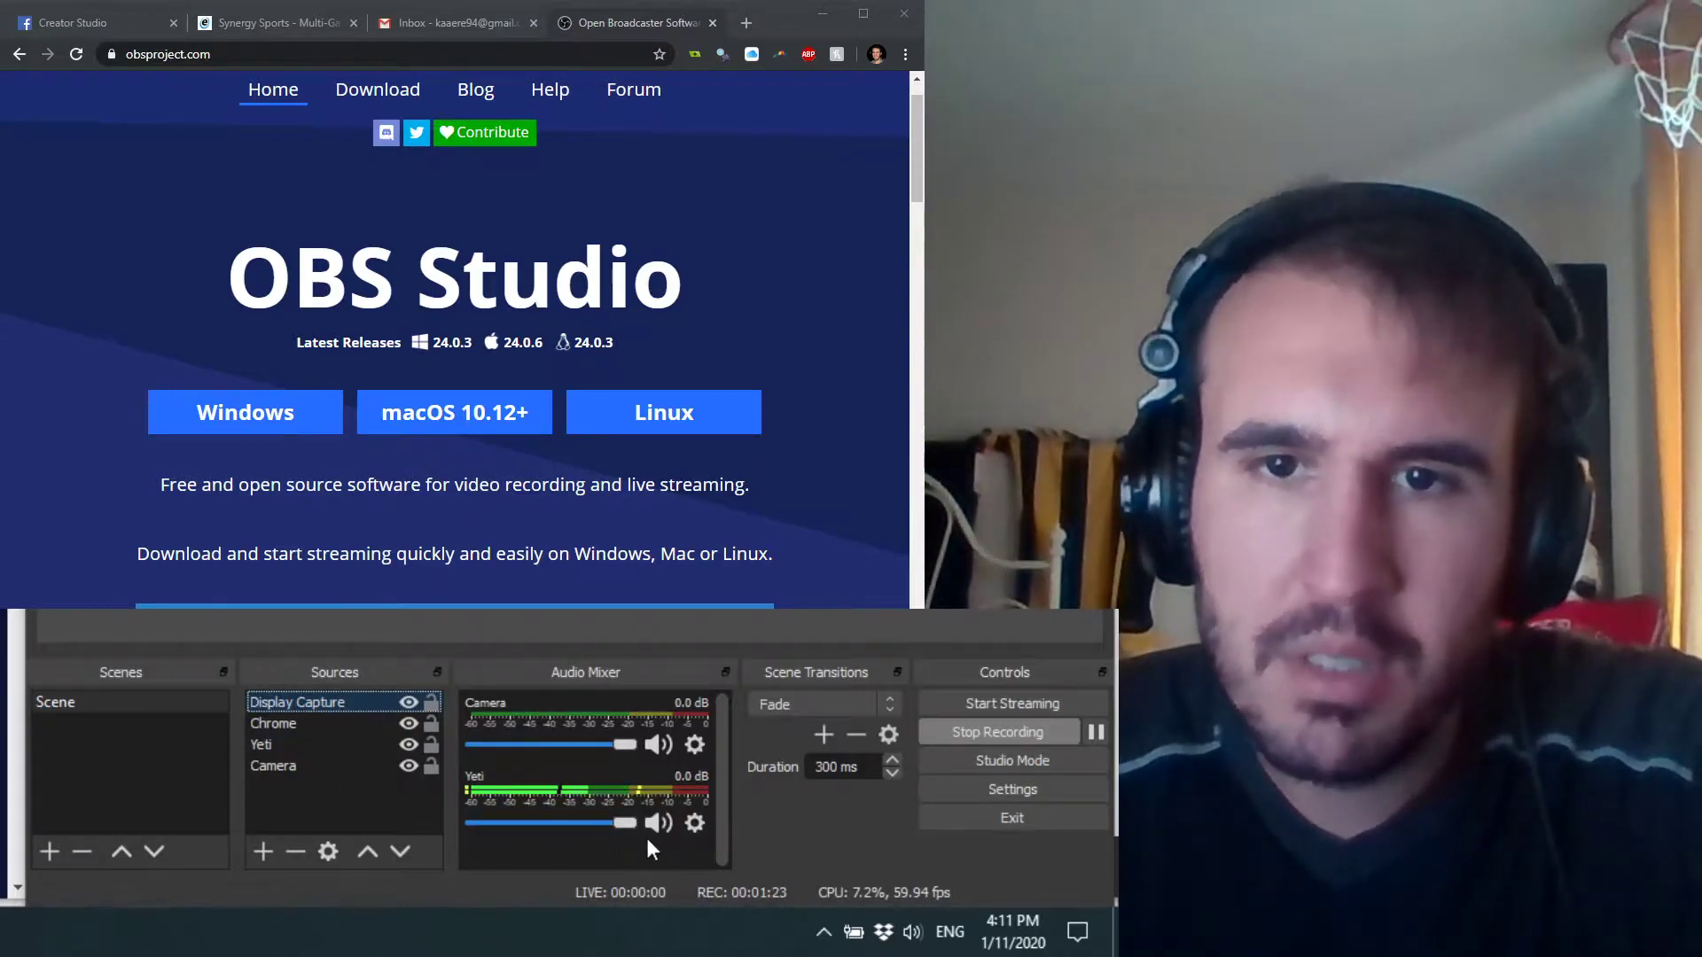
# Step: Open the source-type menu from the + button under Sources
pyautogui.click(264, 852)
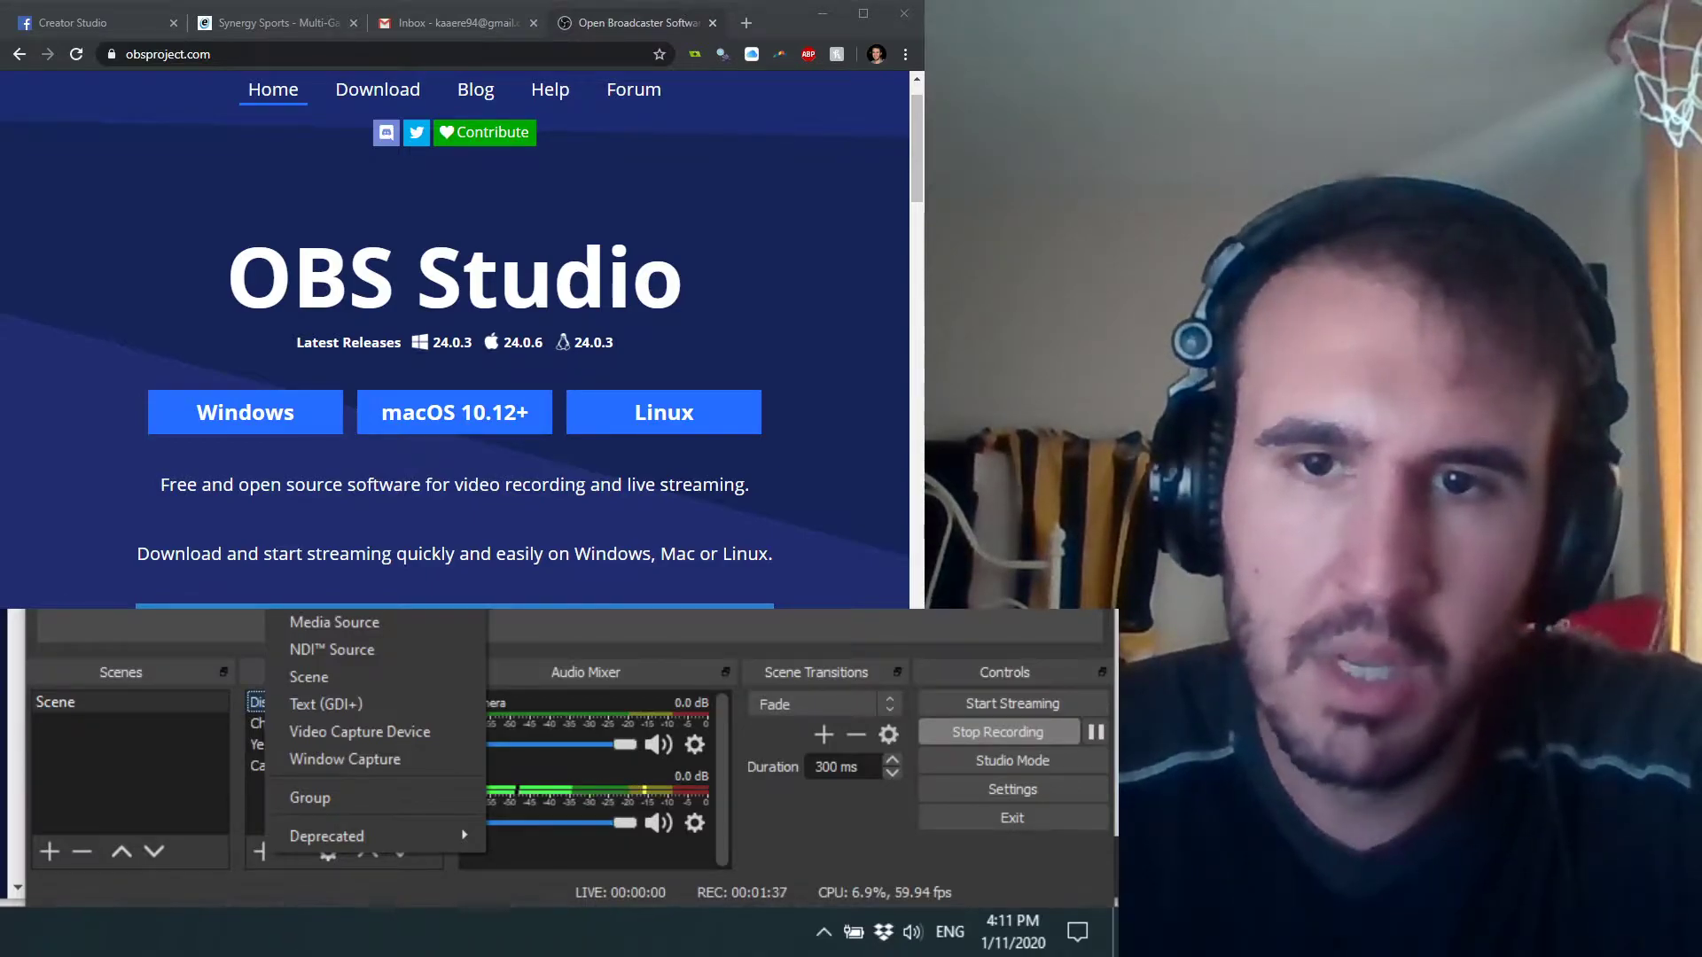
# Step: Create a new Display Capture source with a throwaway name
pyautogui.click(337, 512)
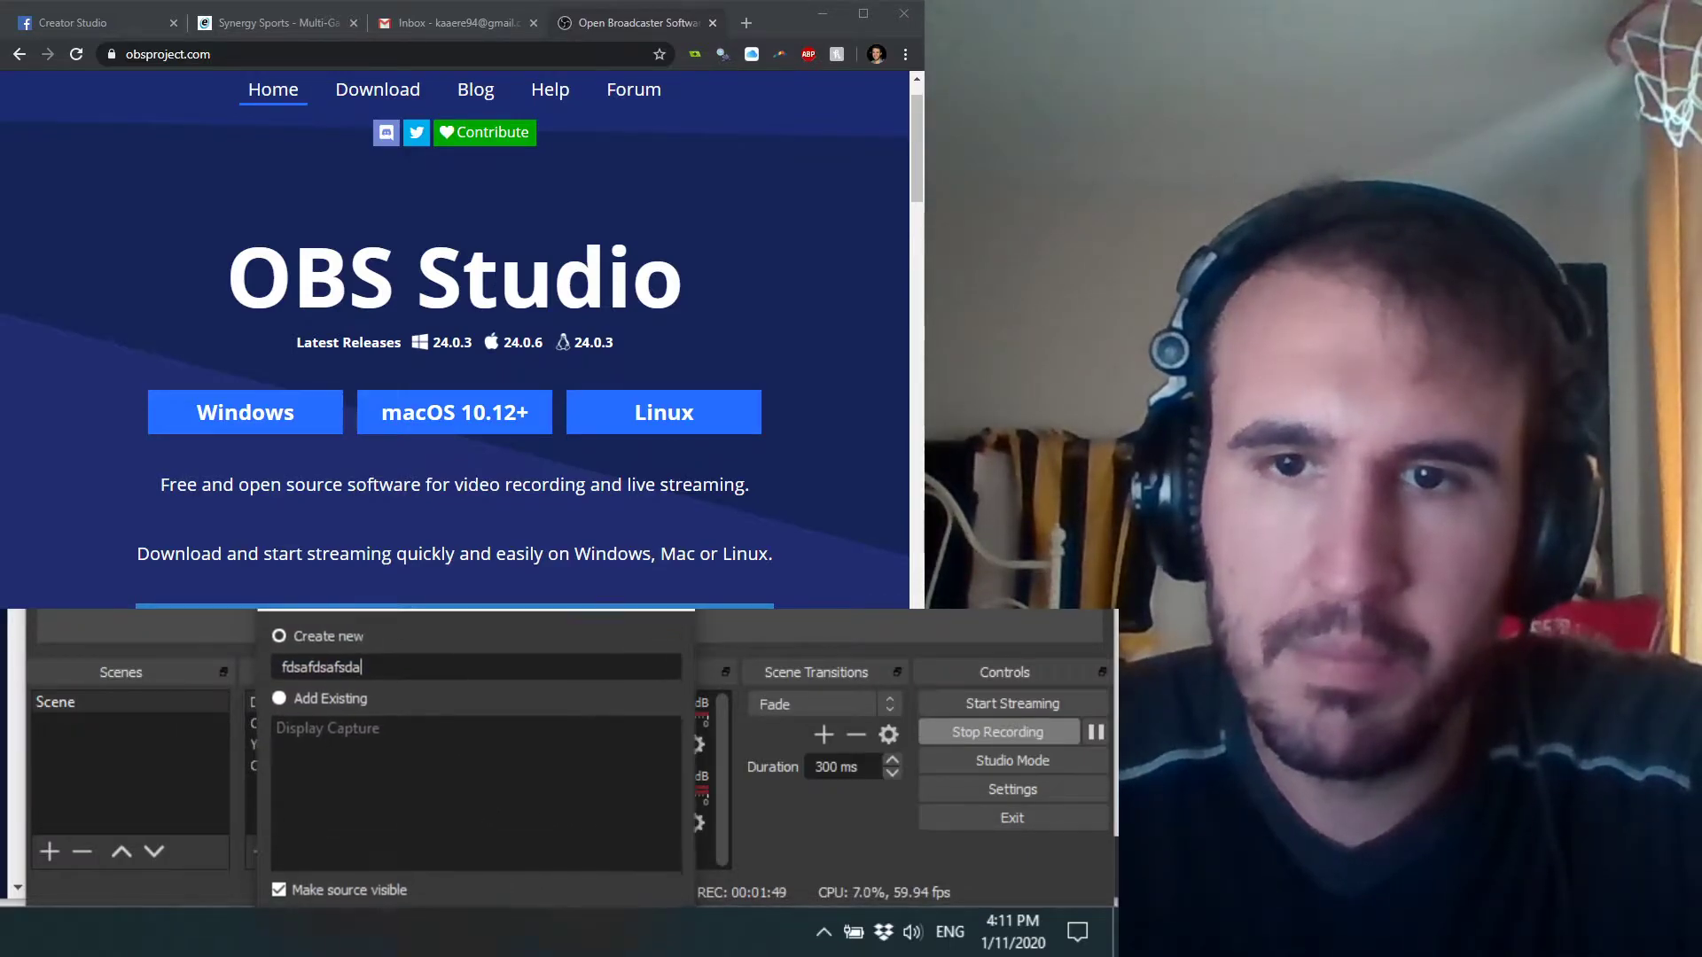
pyautogui.write('fsdafdsa')
pyautogui.moveTo(470, 605); pyautogui.dragTo(426, 504)
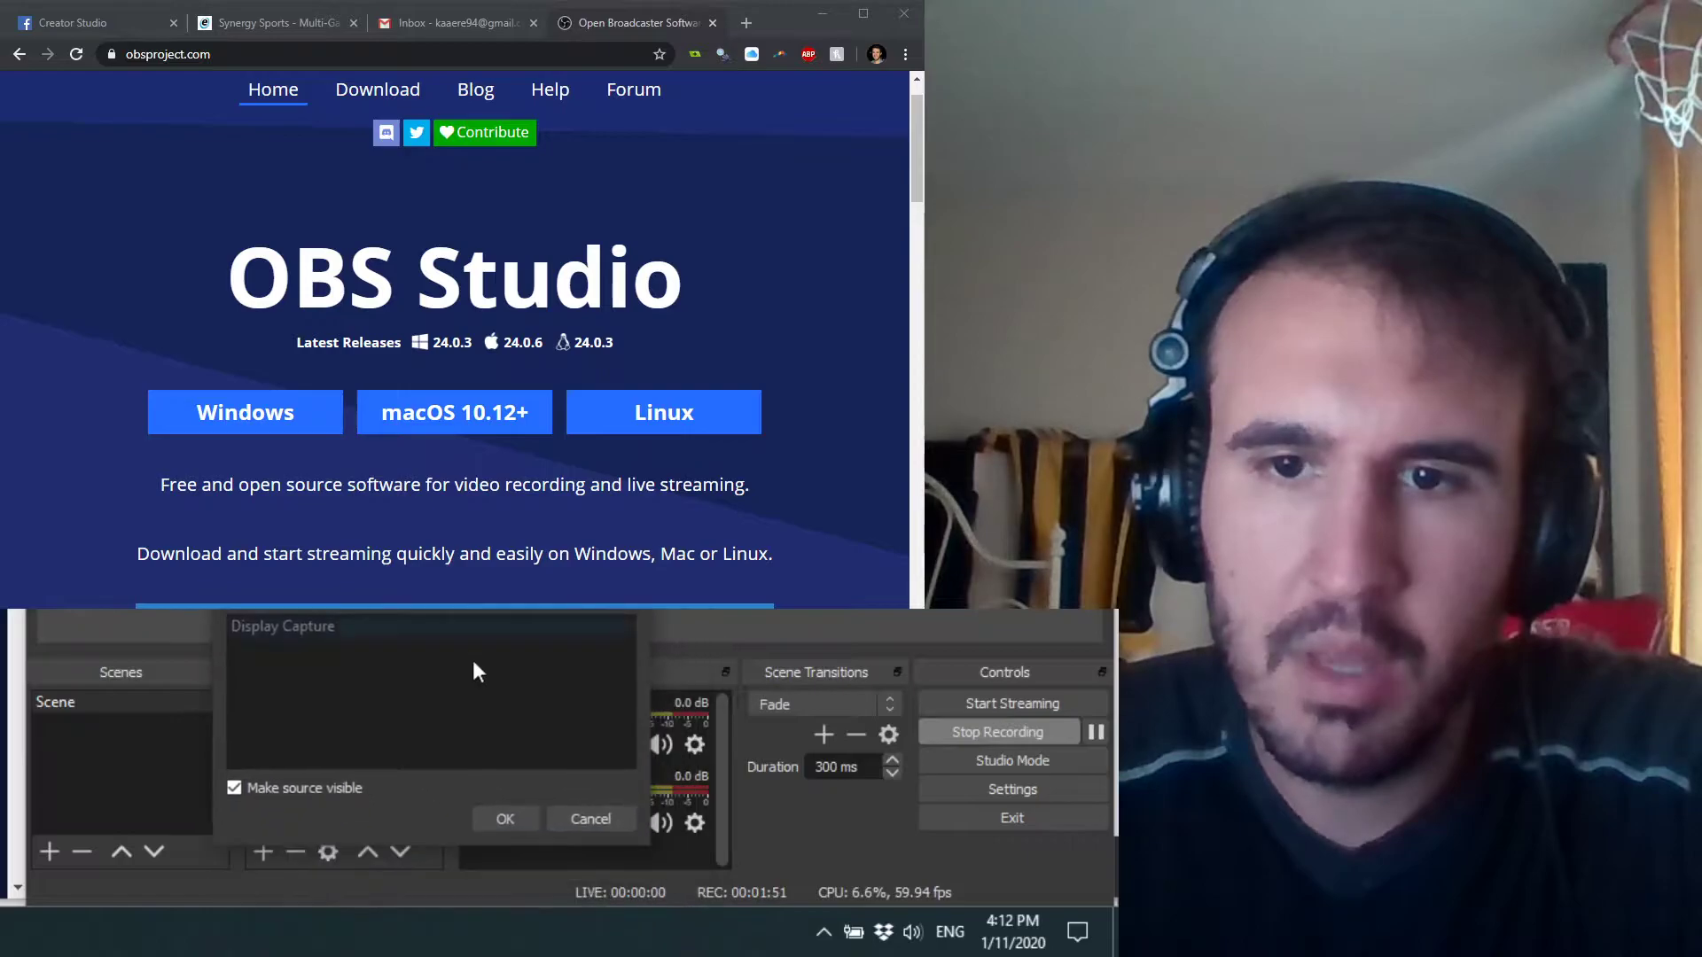
pyautogui.click(504, 818)
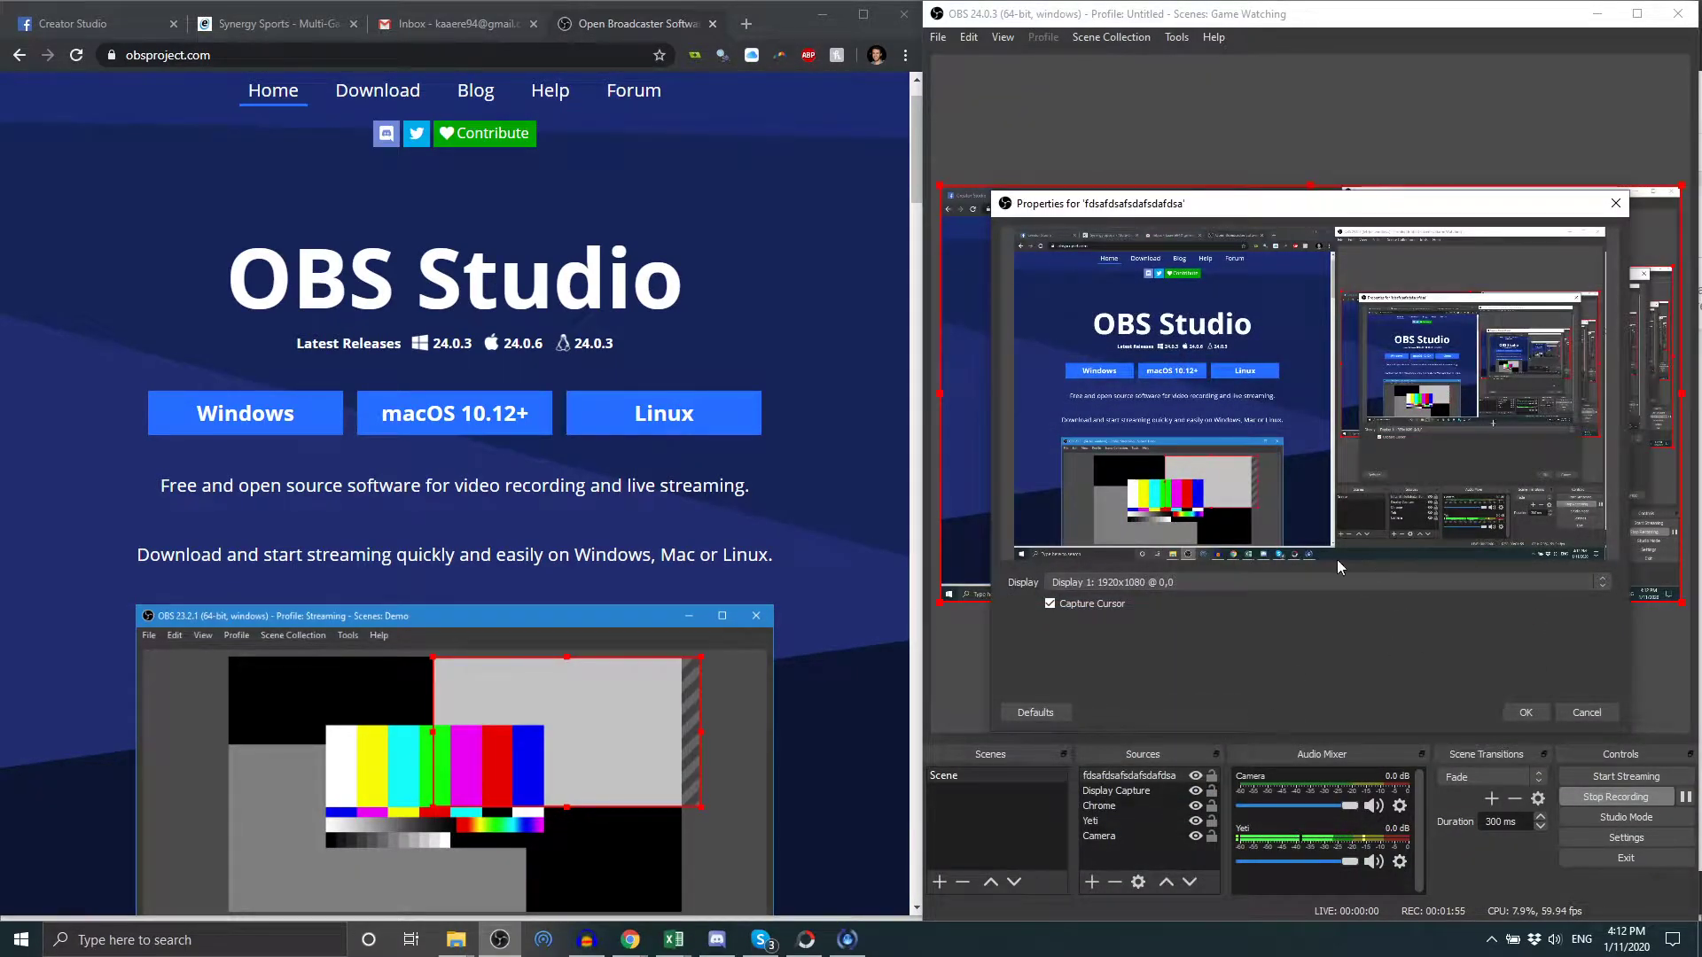
# Step: Keep Display 1 for the new capture, accept it, then delete that extra Display Capture source
pyautogui.click(1263, 583)
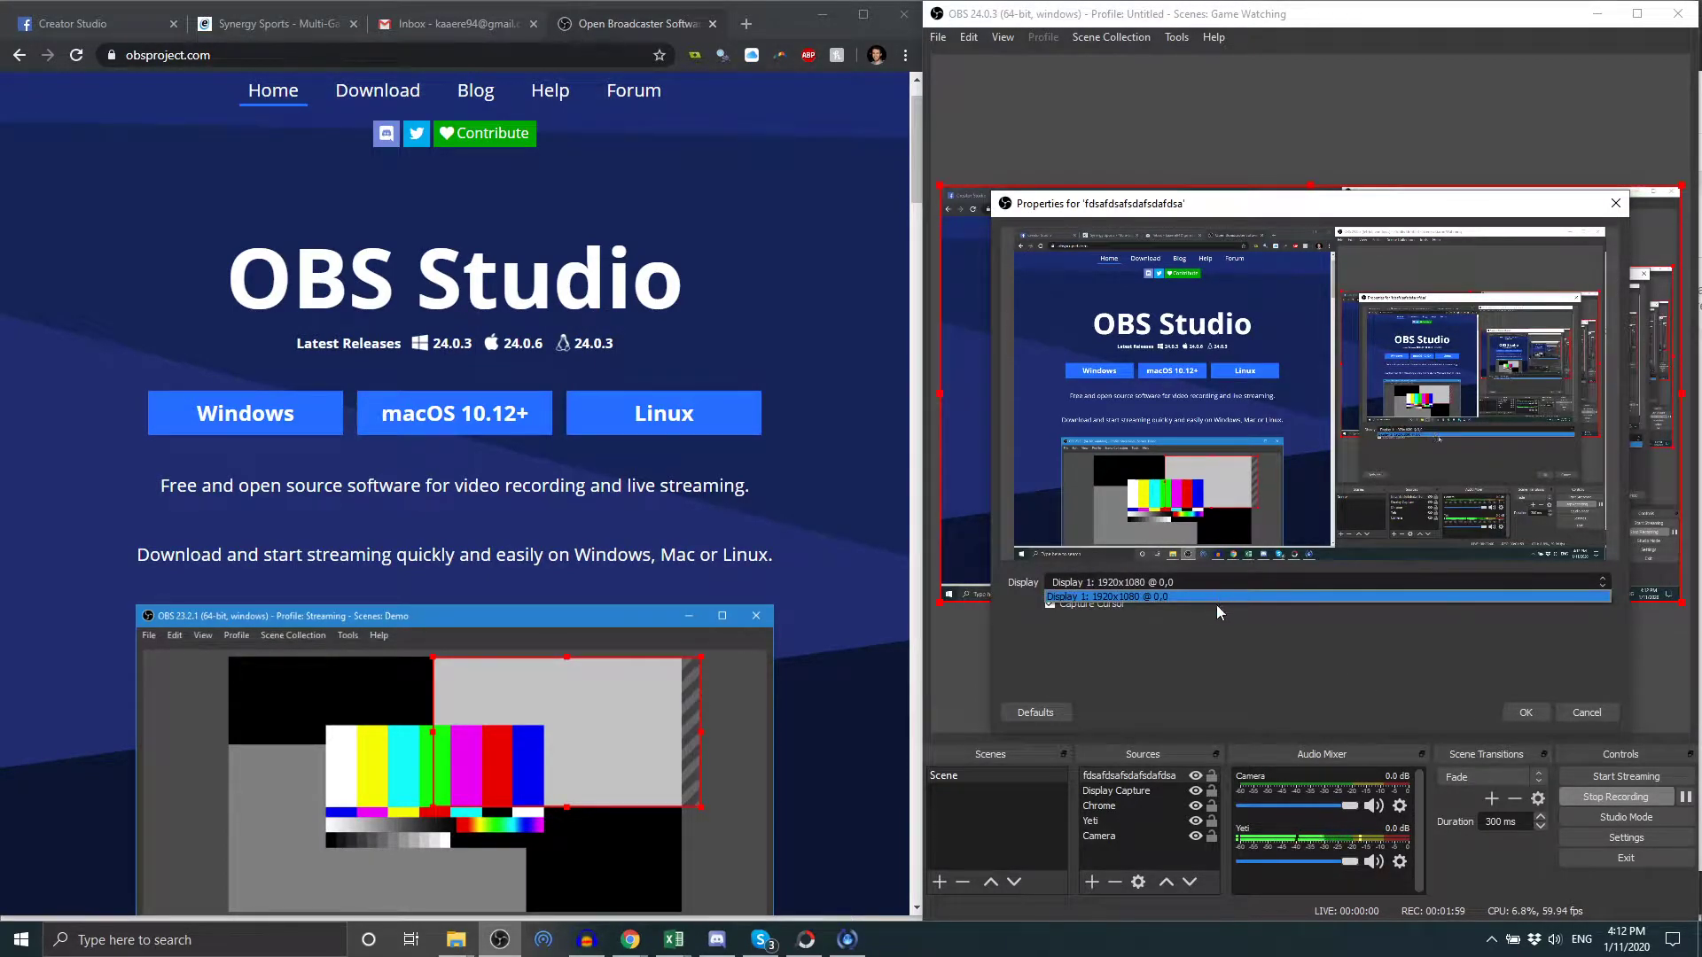
pyautogui.click(1332, 220)
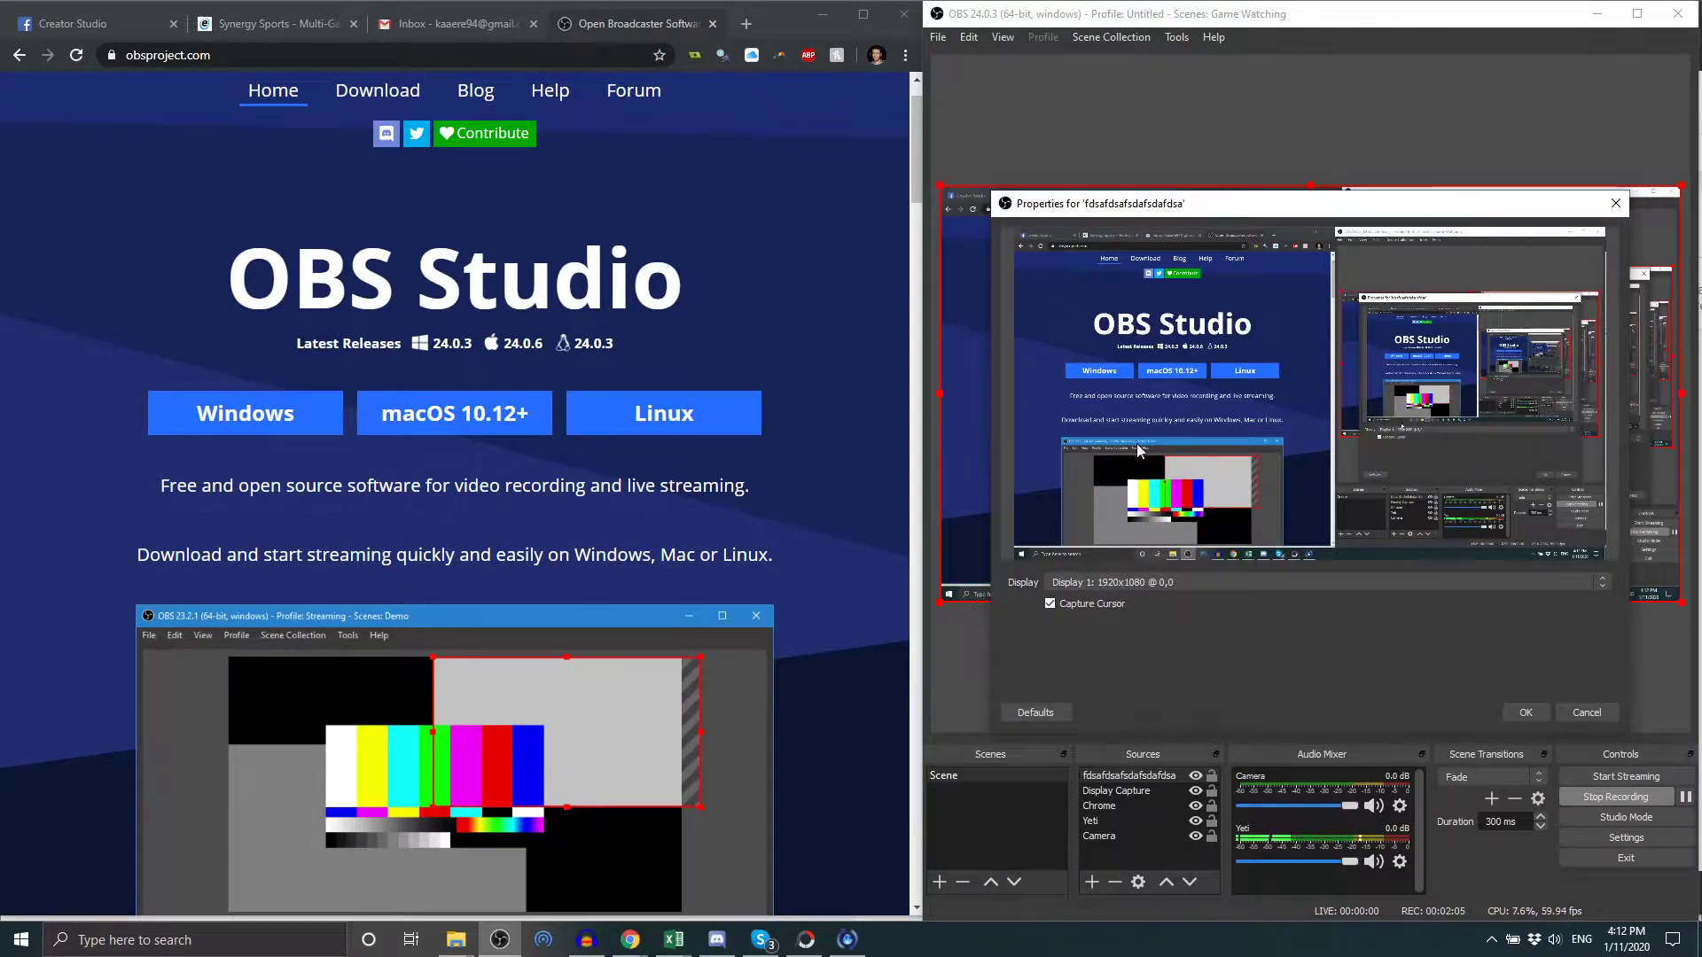
pyautogui.click(1526, 715)
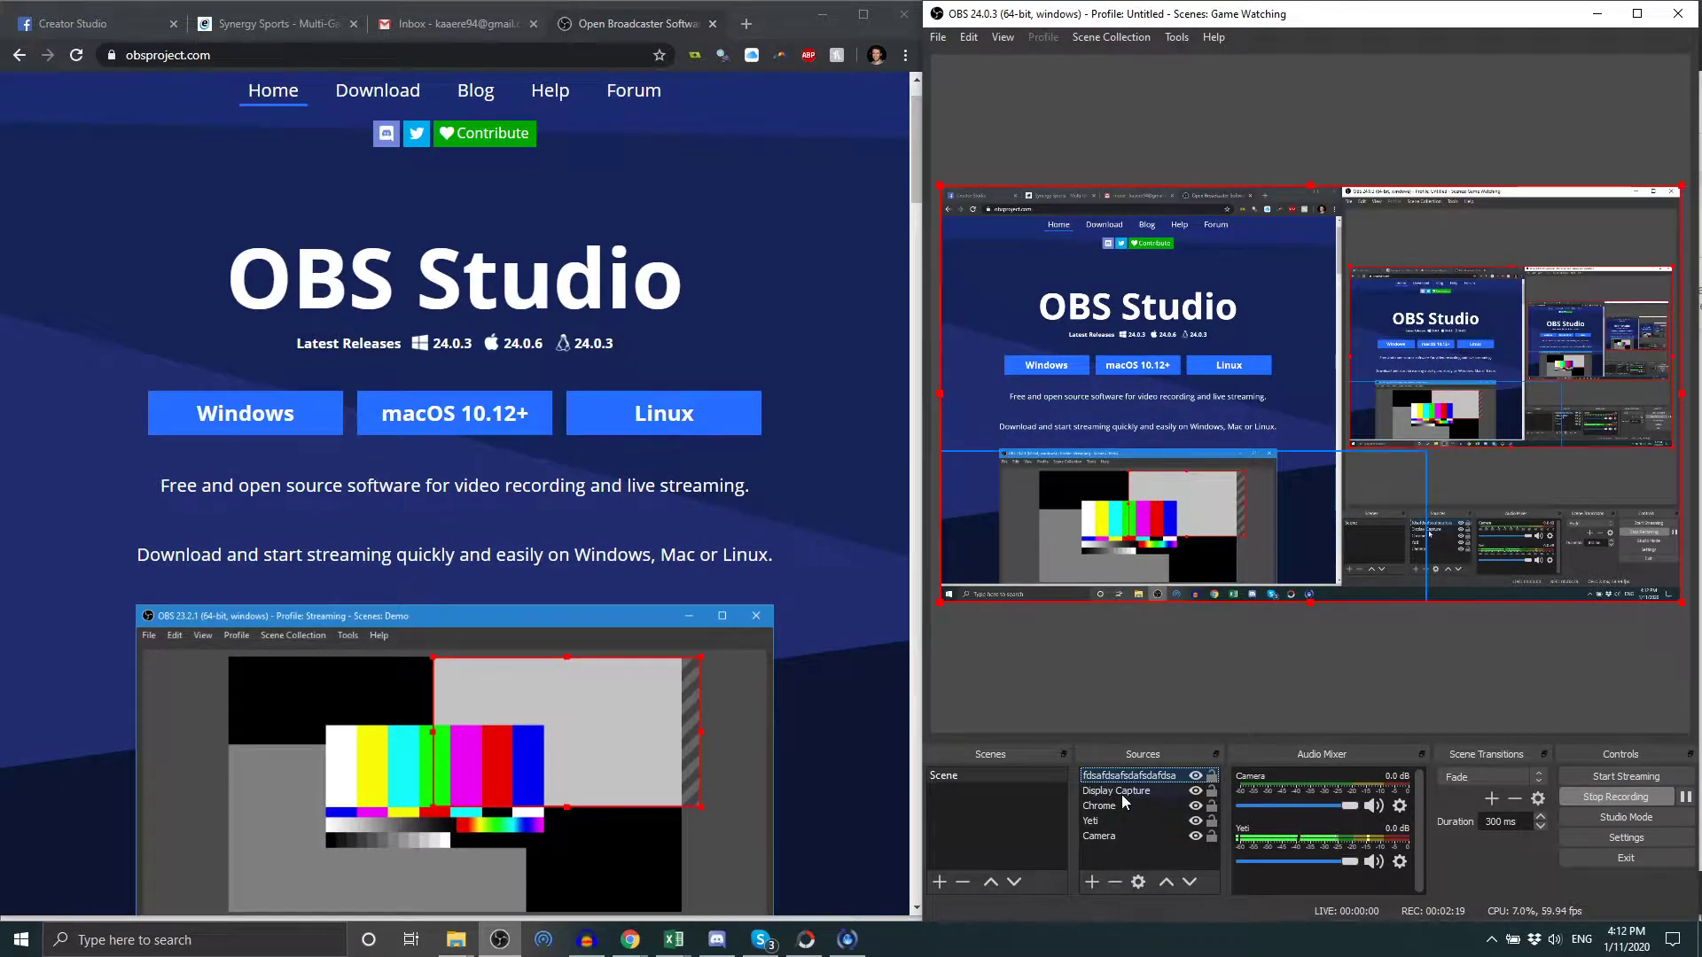
pyautogui.click(1115, 883)
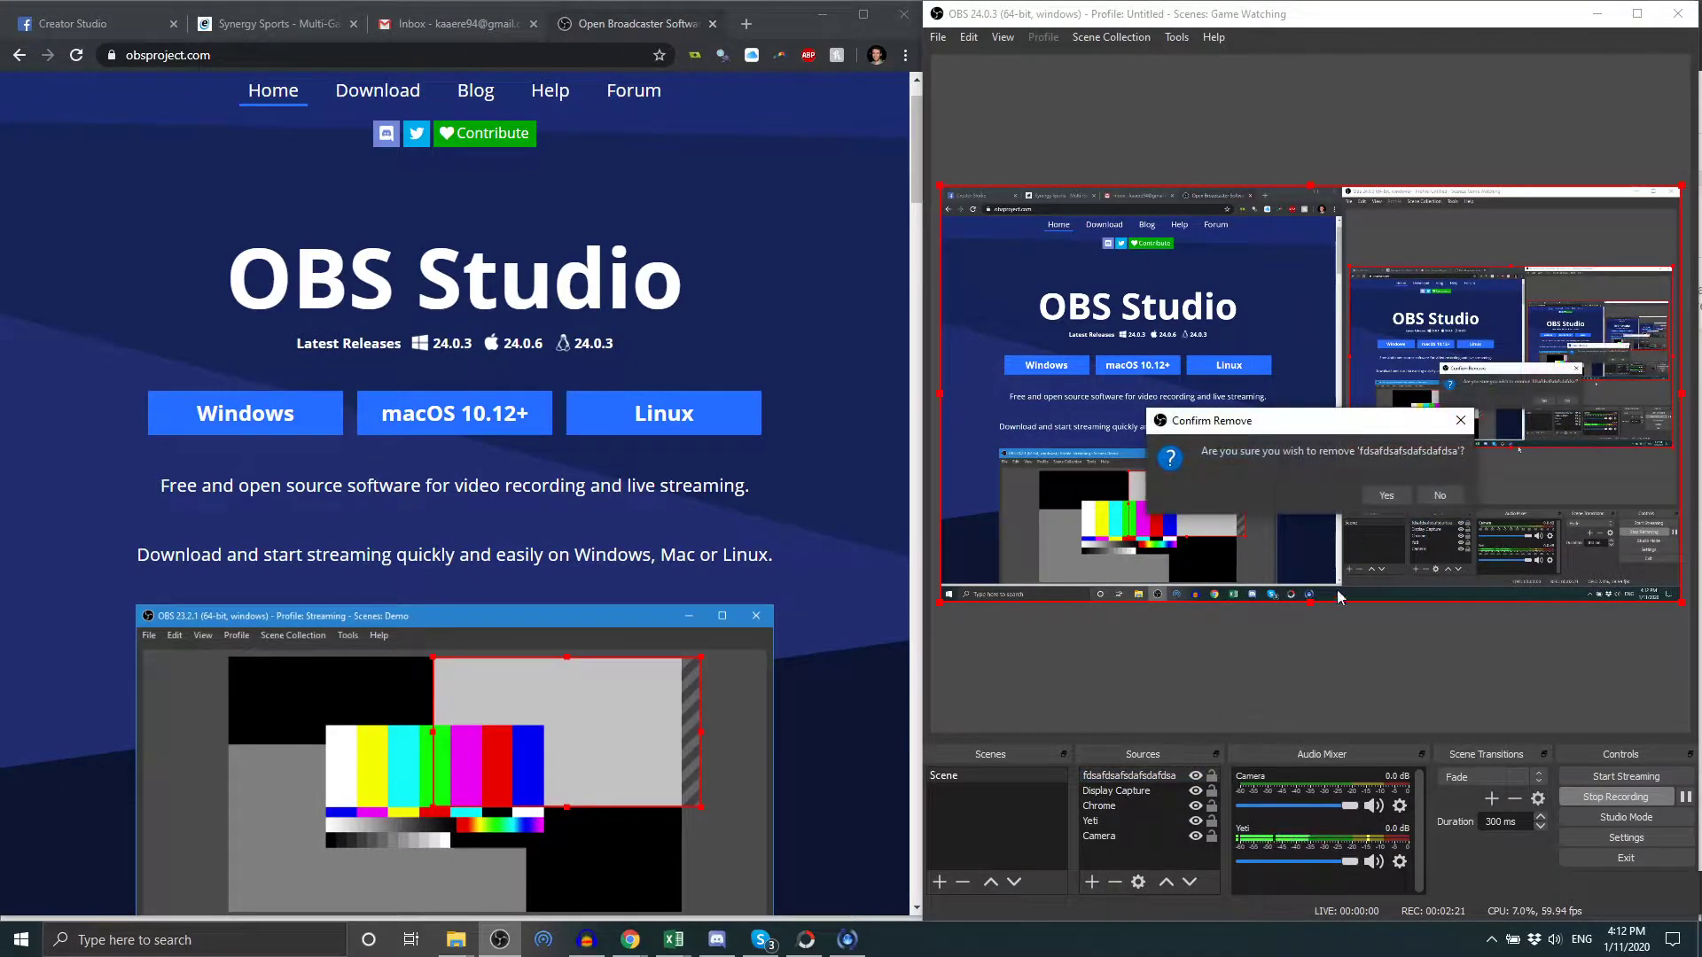
pyautogui.click(1388, 495)
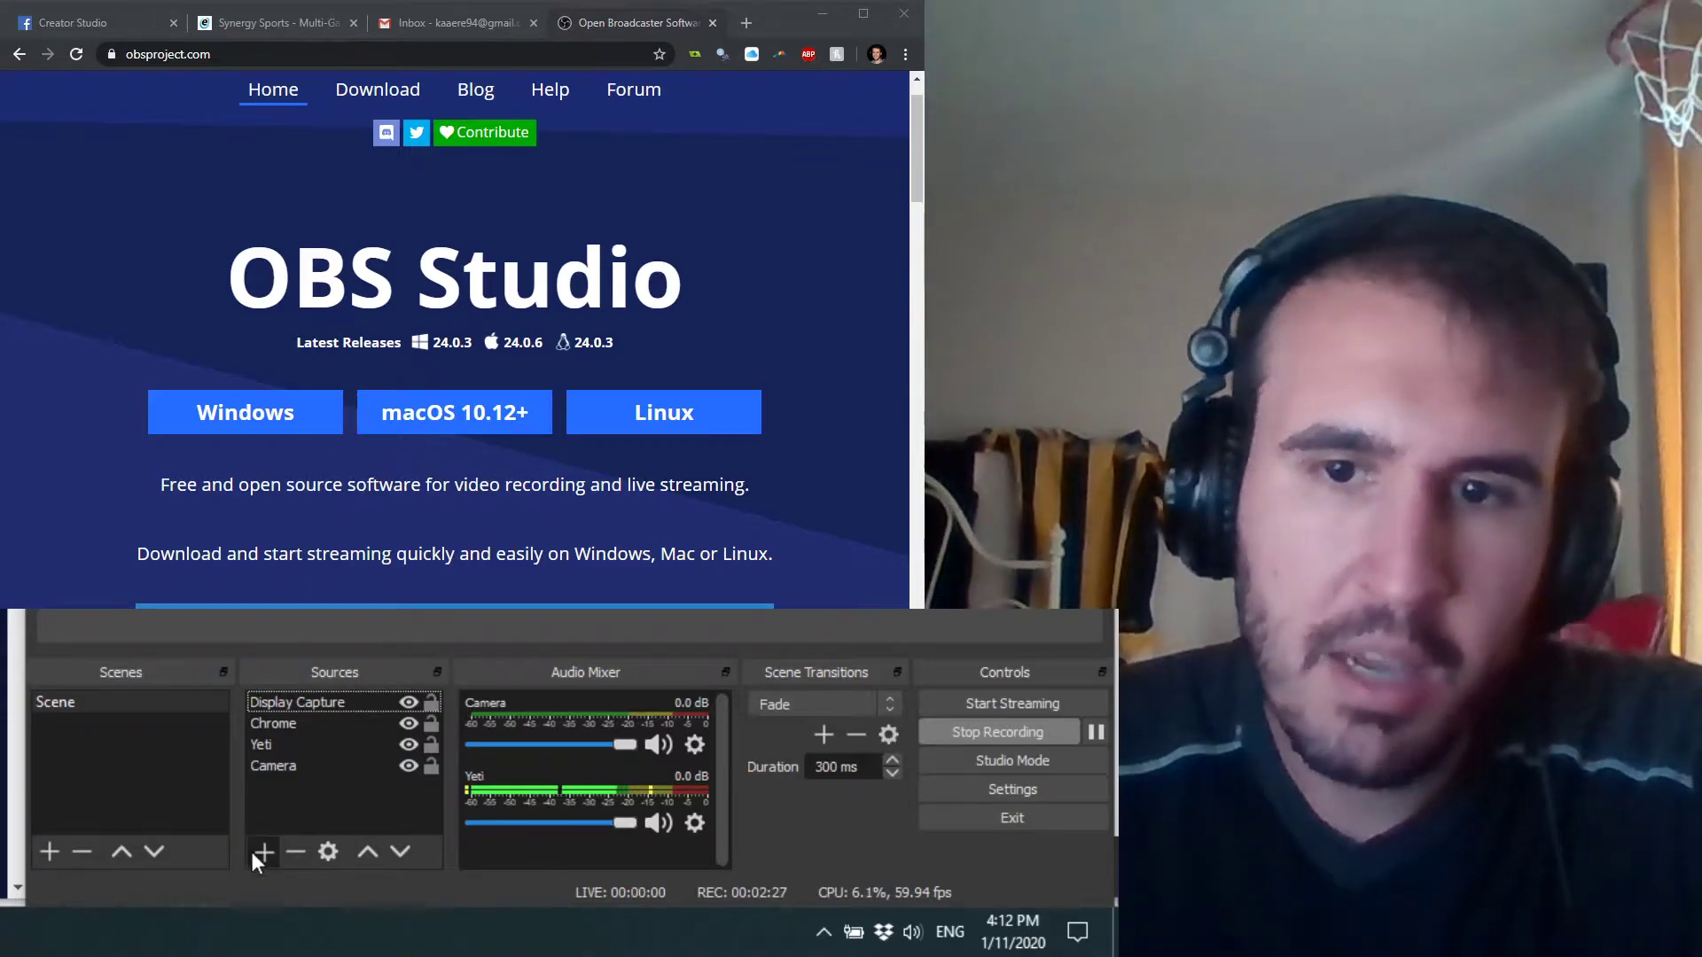
# Step: Add a Video Capture Device source named 'cam', then select it for removal
pyautogui.click(257, 852)
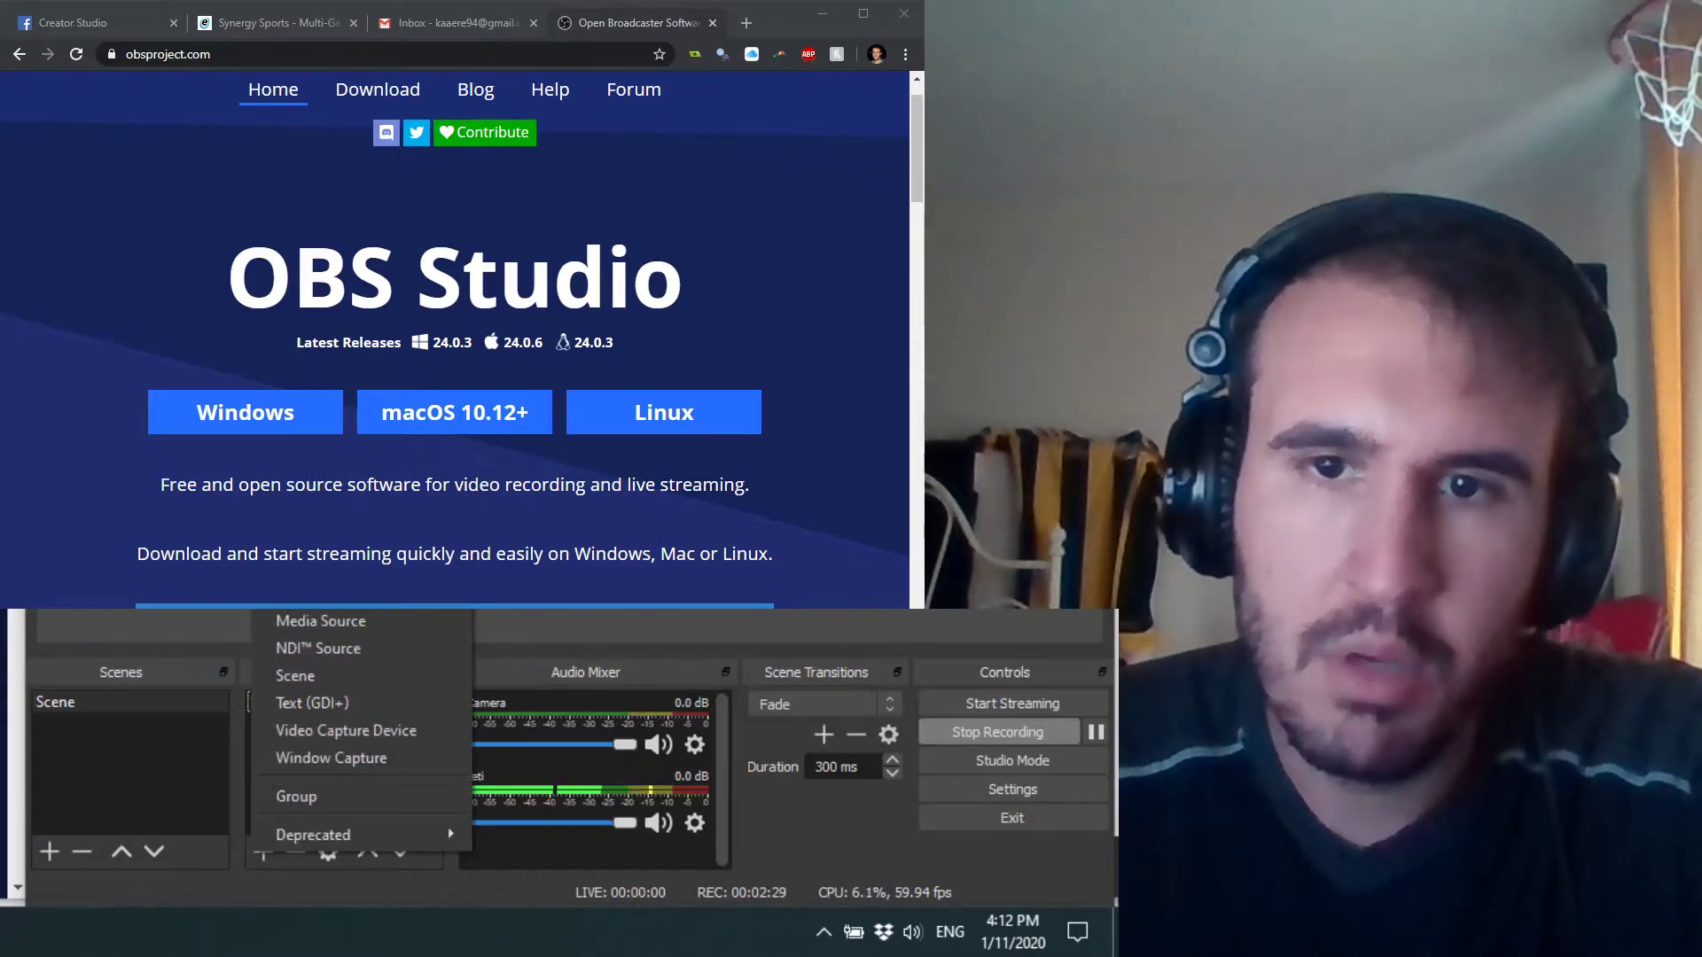
pyautogui.click(376, 738)
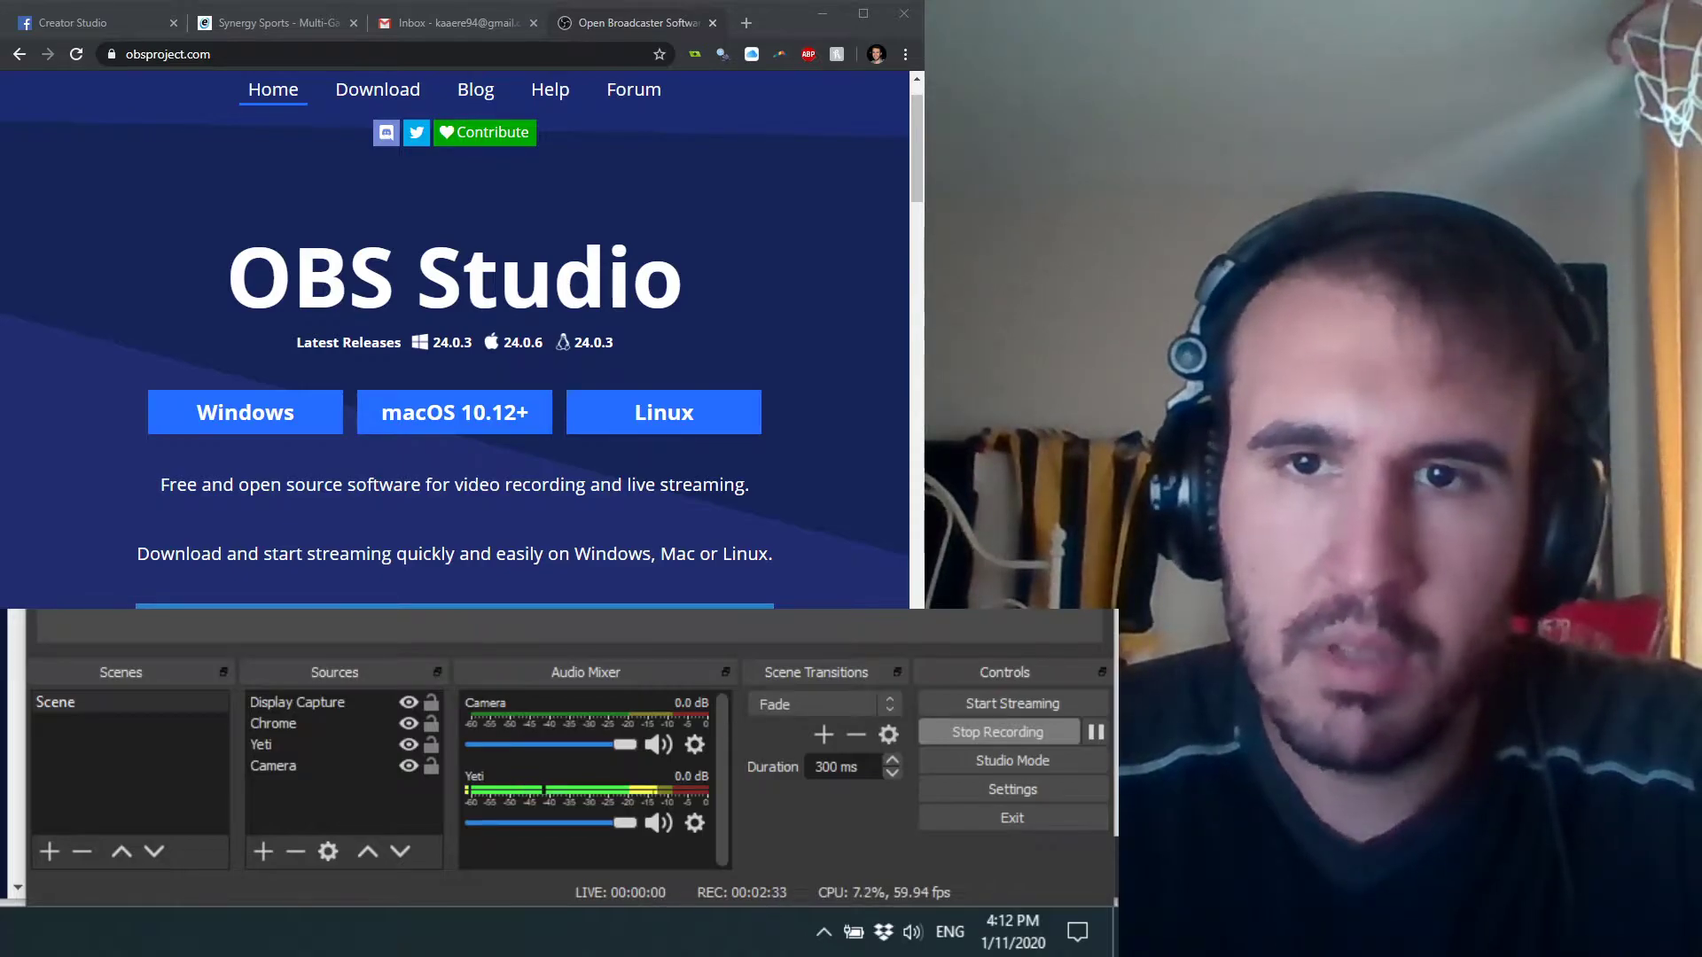
pyautogui.write('cam')
pyautogui.press('Return')
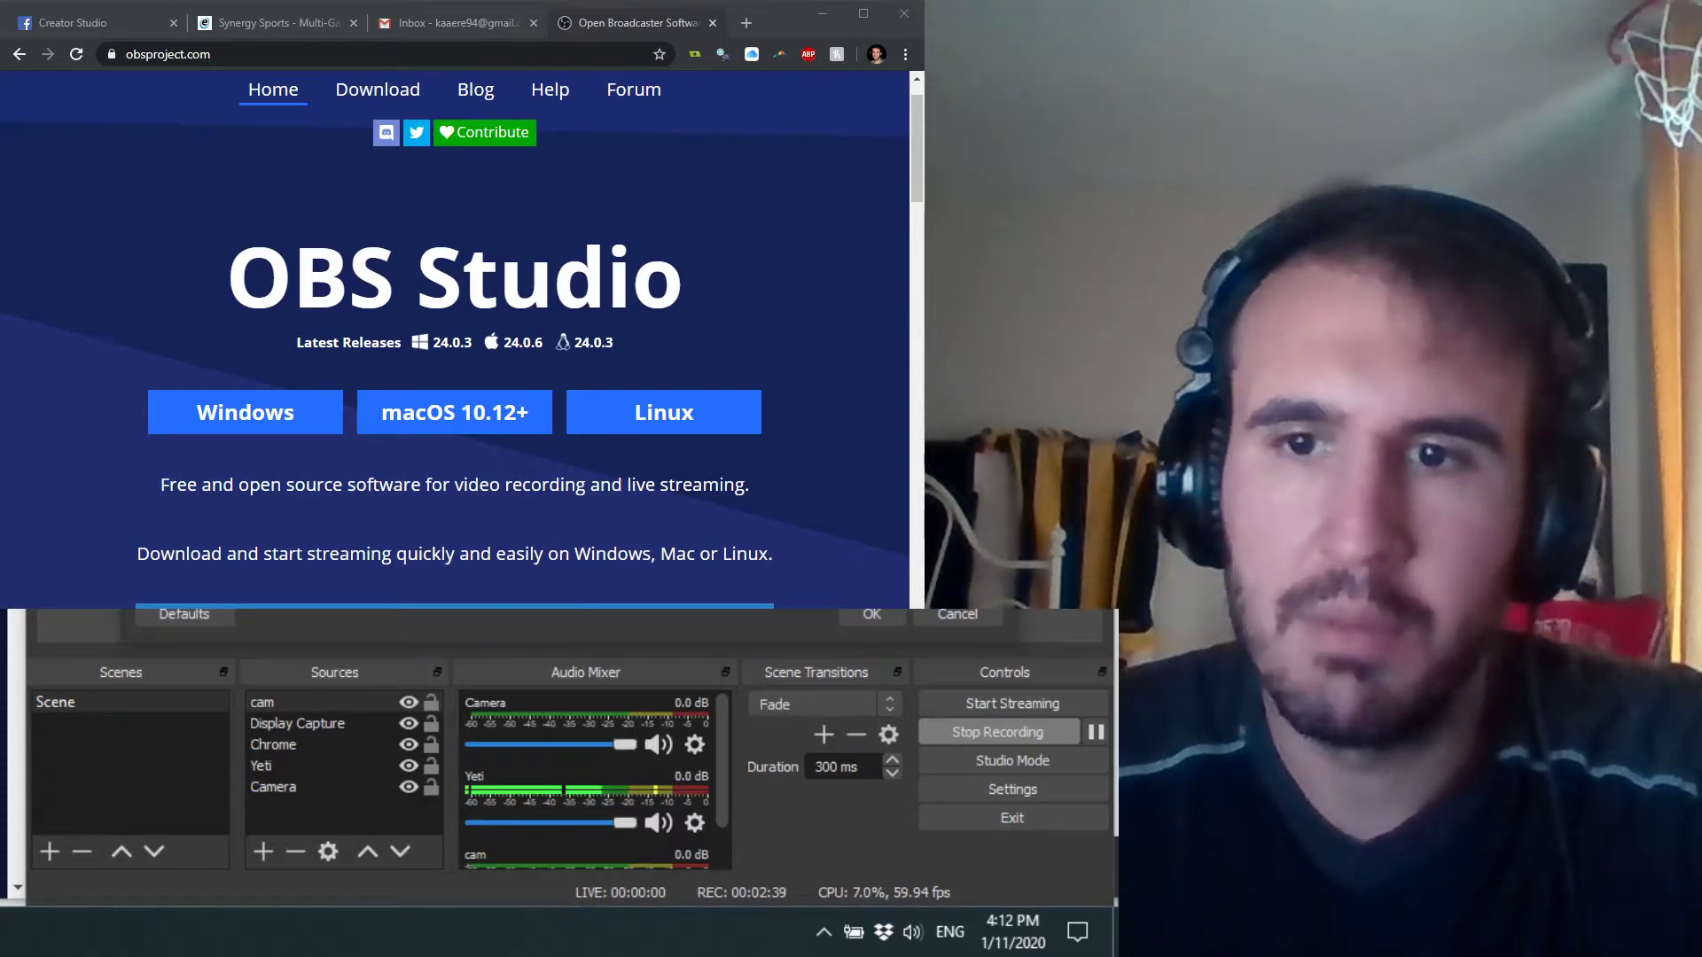
pyautogui.click(869, 615)
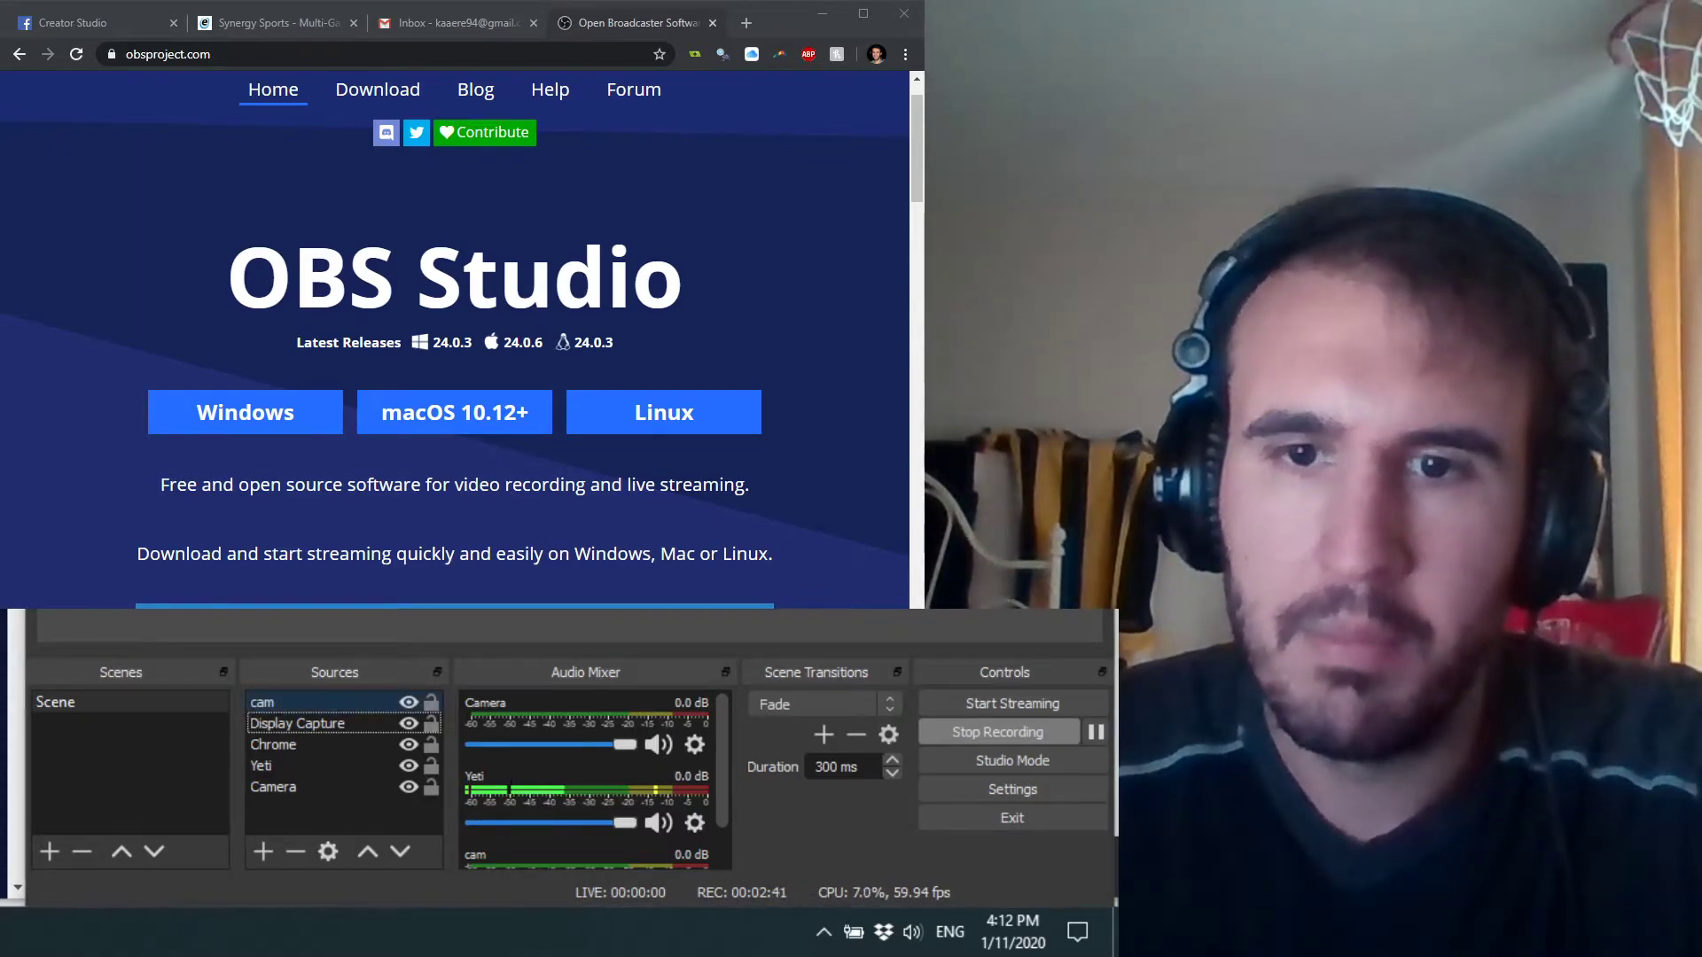
pyautogui.click(318, 704)
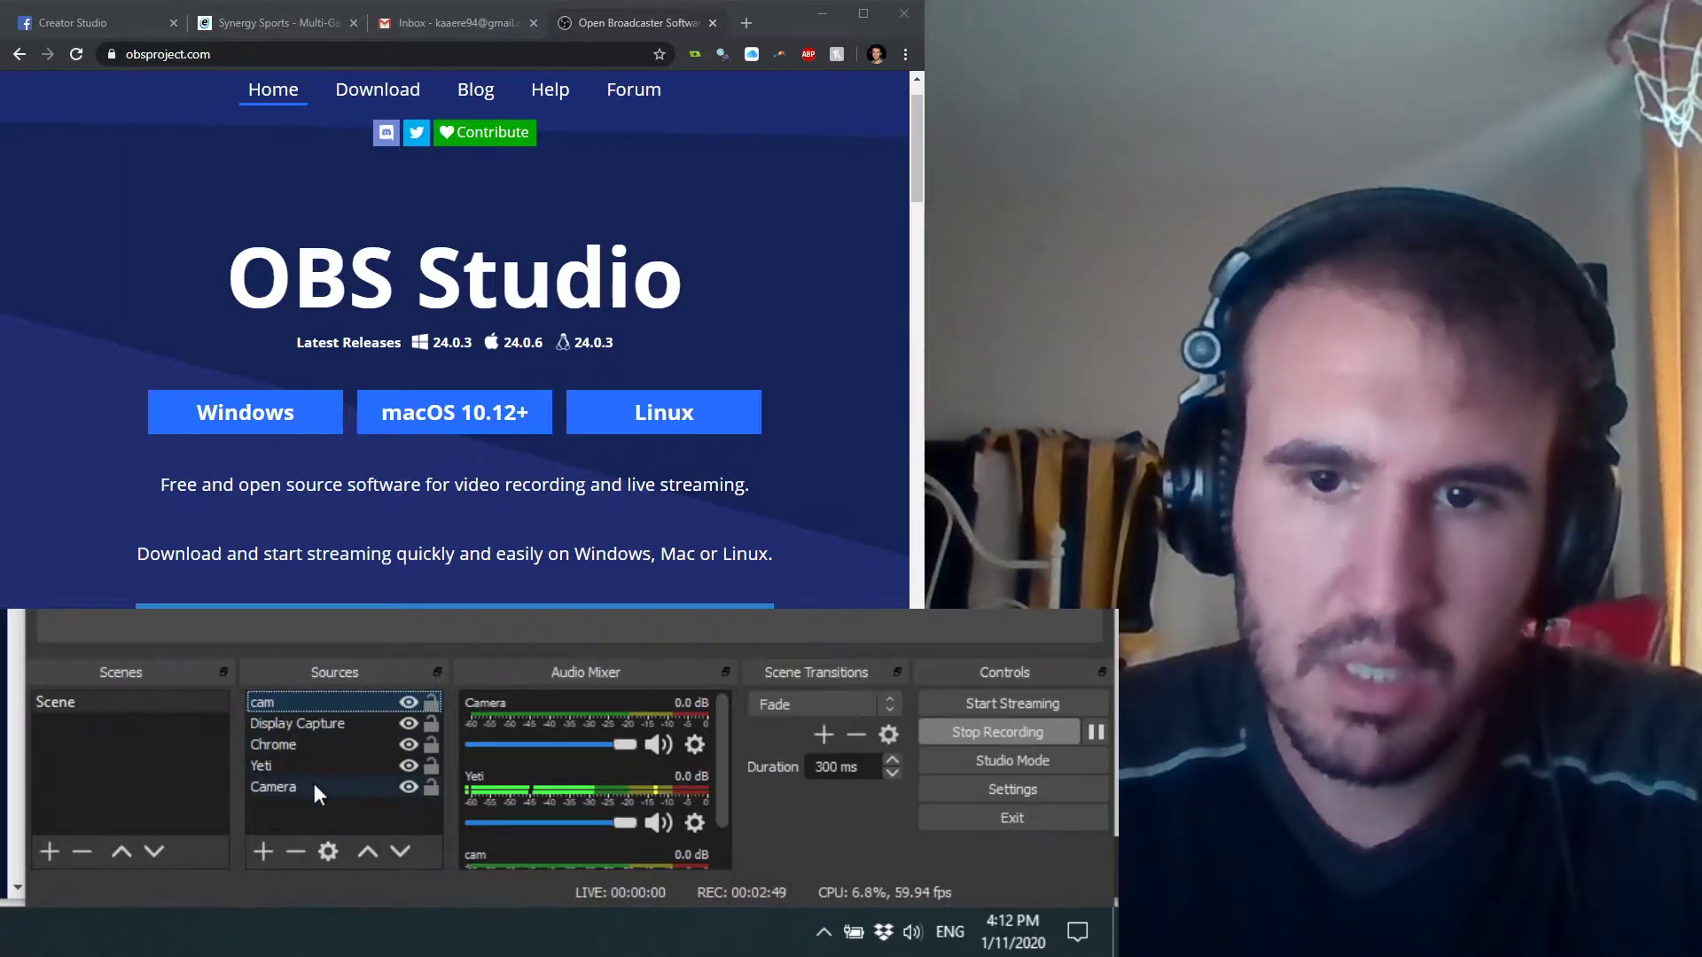
pyautogui.click(303, 851)
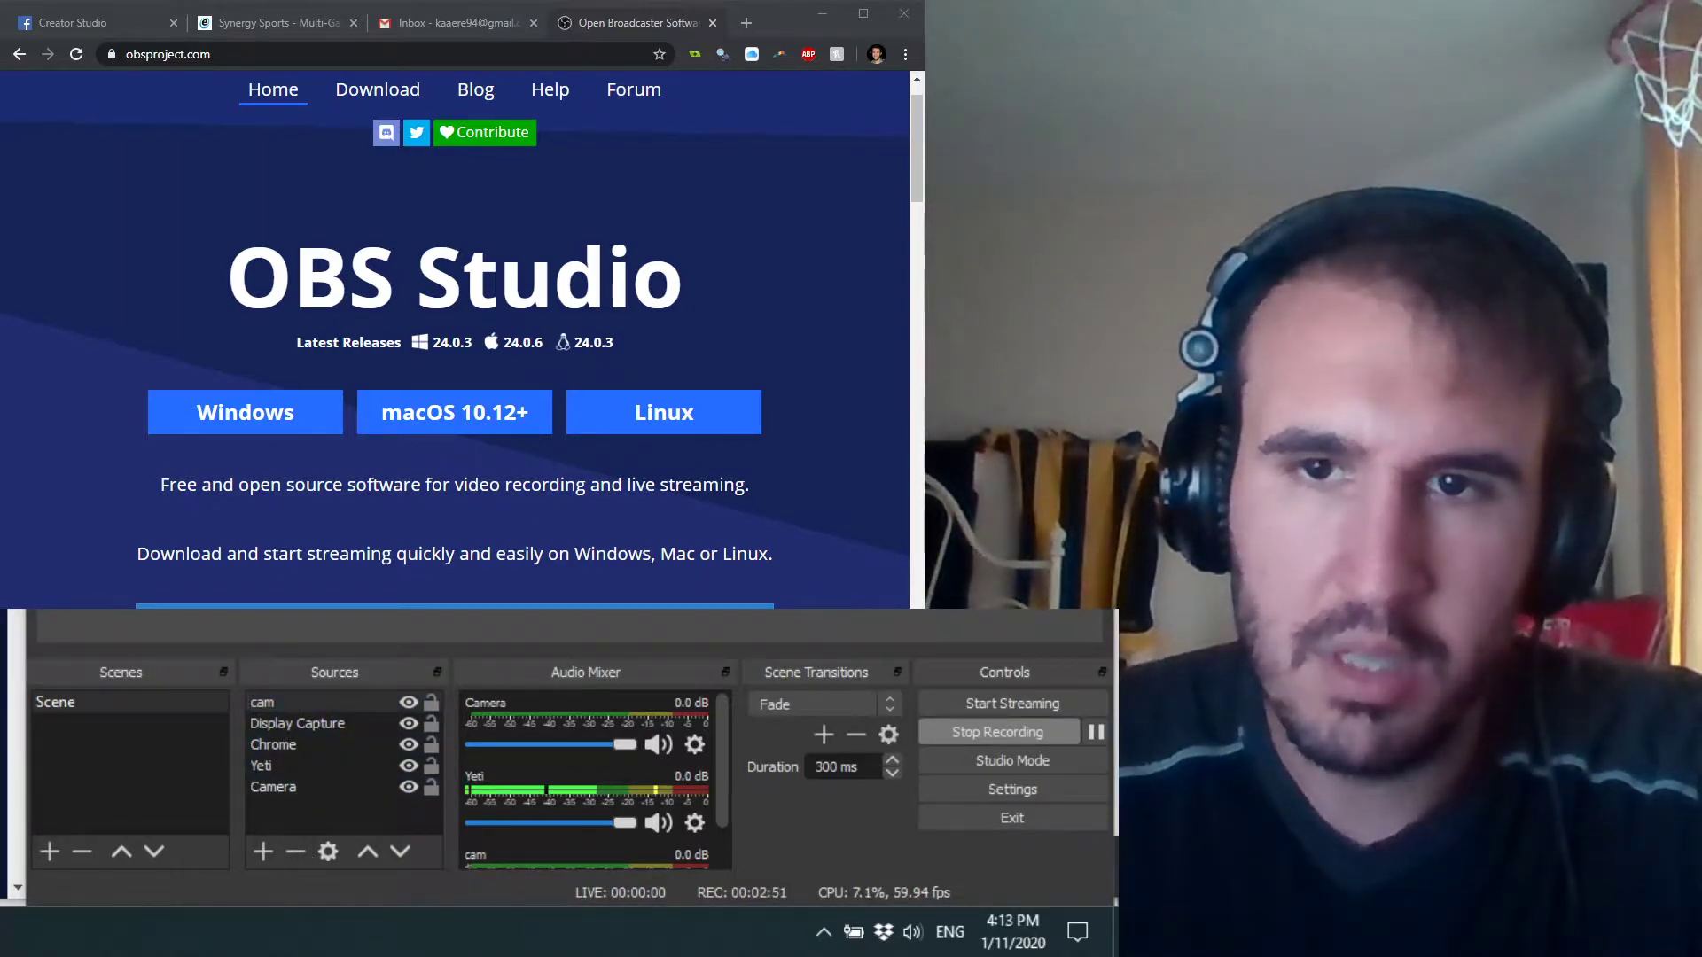
# Step: Confirm deleting cam, review Camera's properties without changes, and select Yeti
pyautogui.click(541, 576)
pyautogui.rightClick(319, 767)
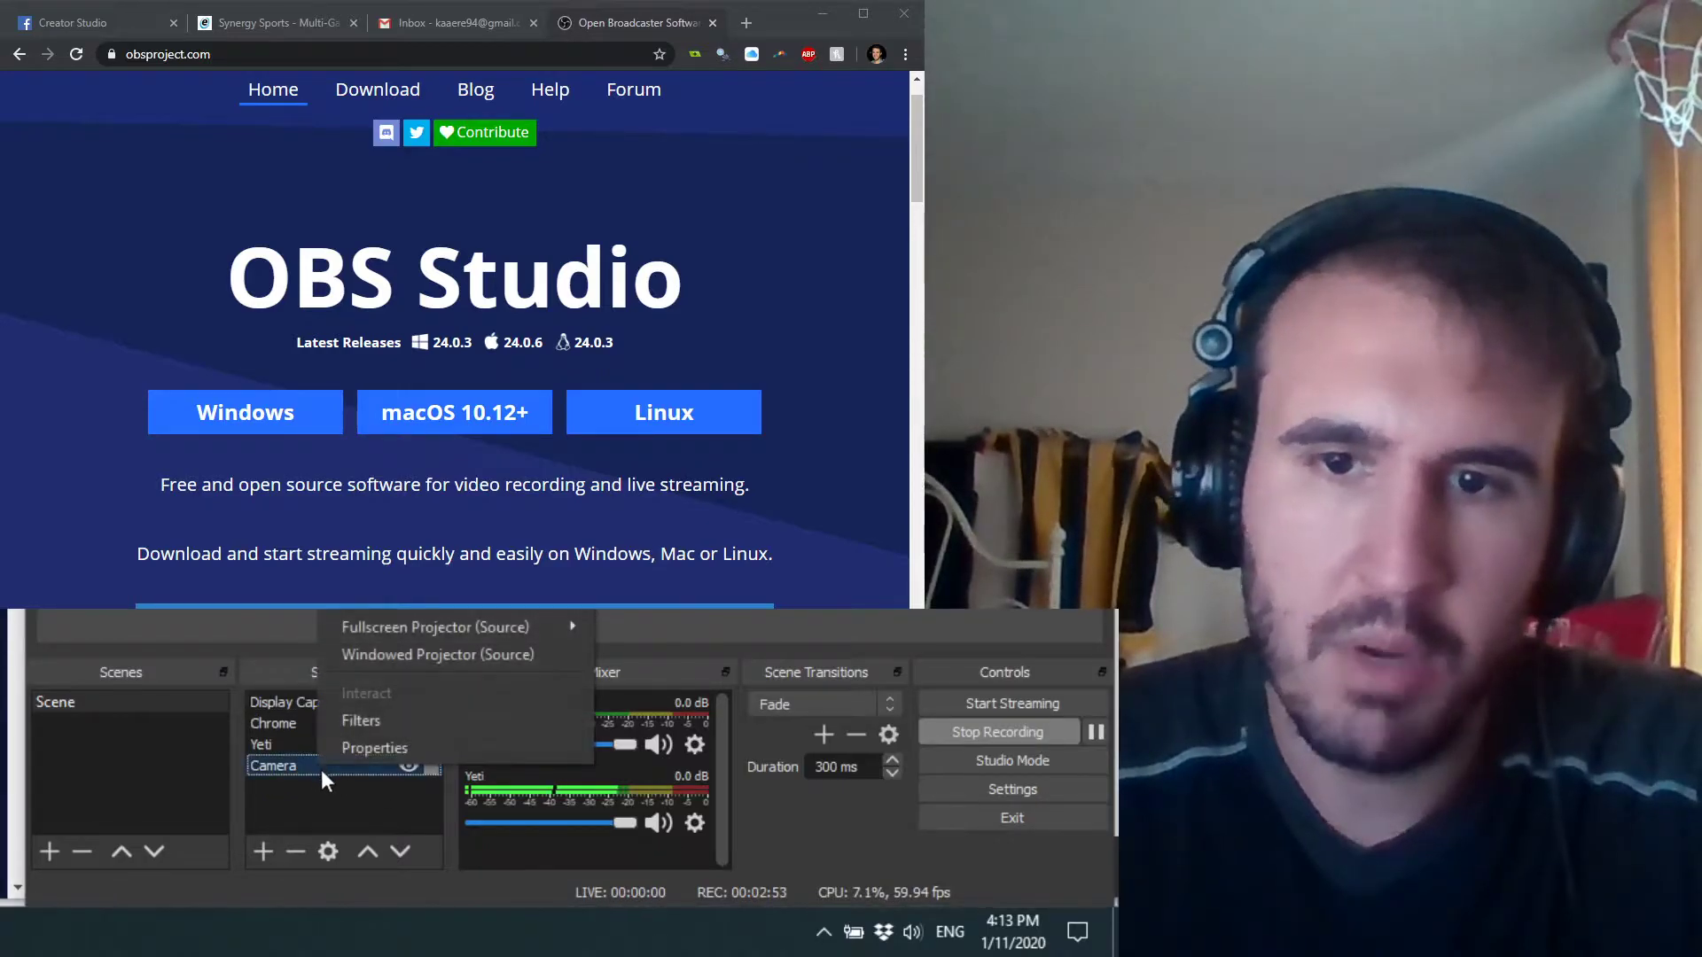
pyautogui.click(351, 749)
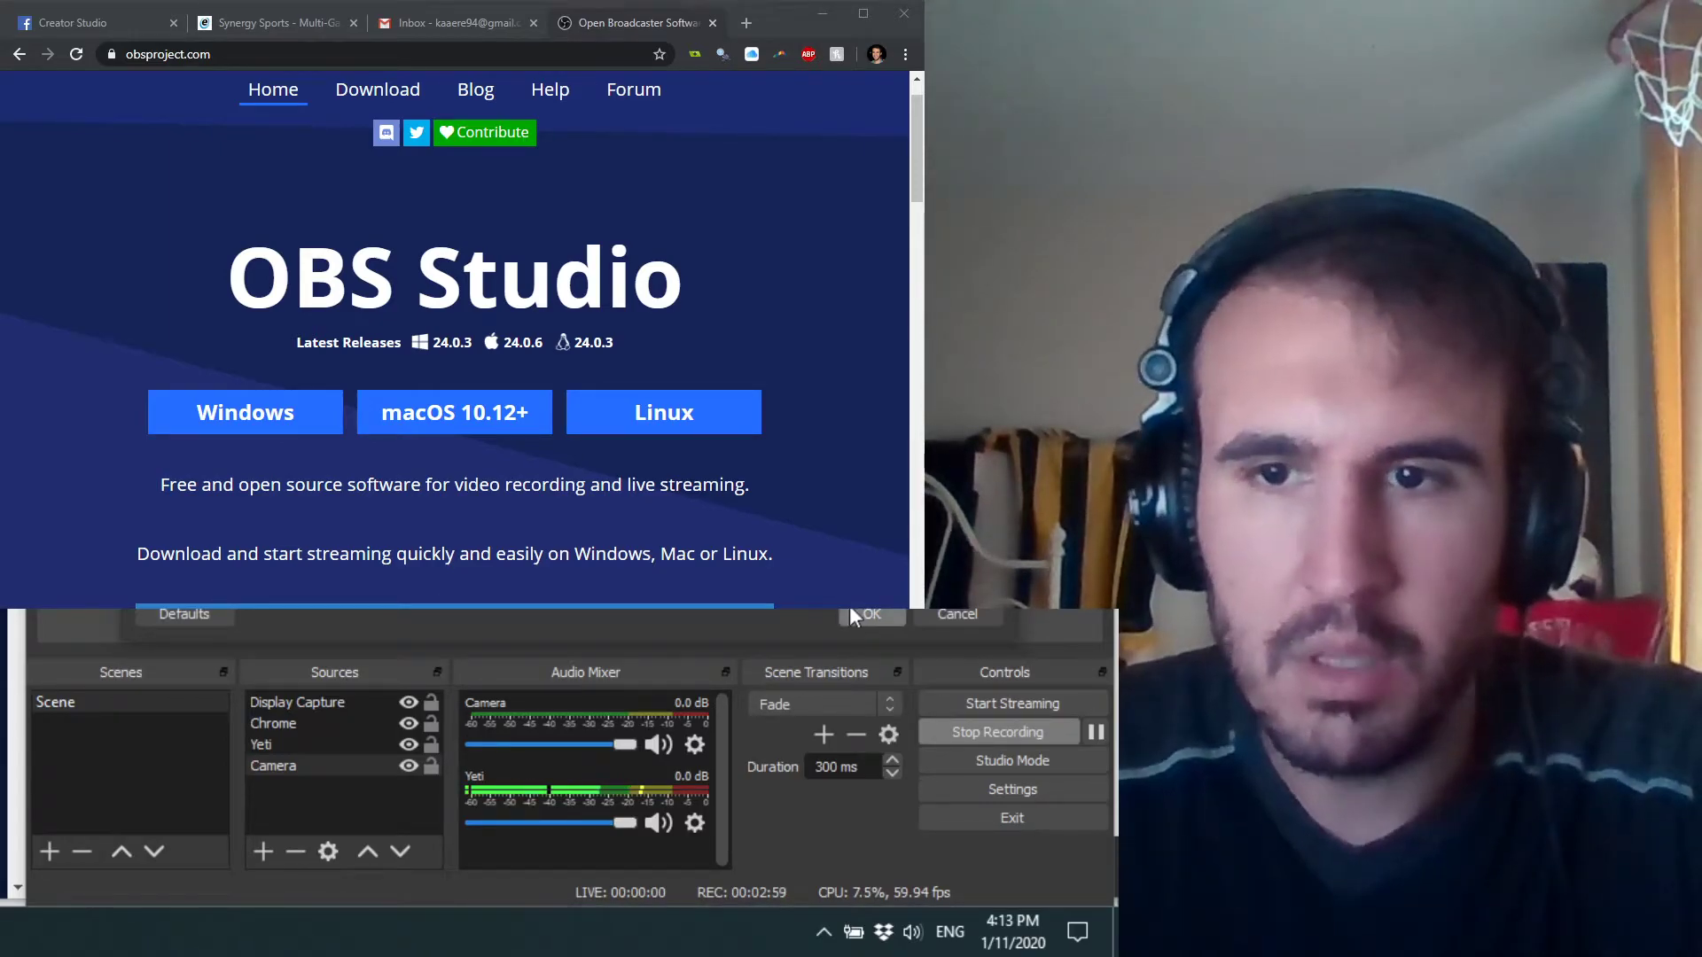
pyautogui.click(870, 612)
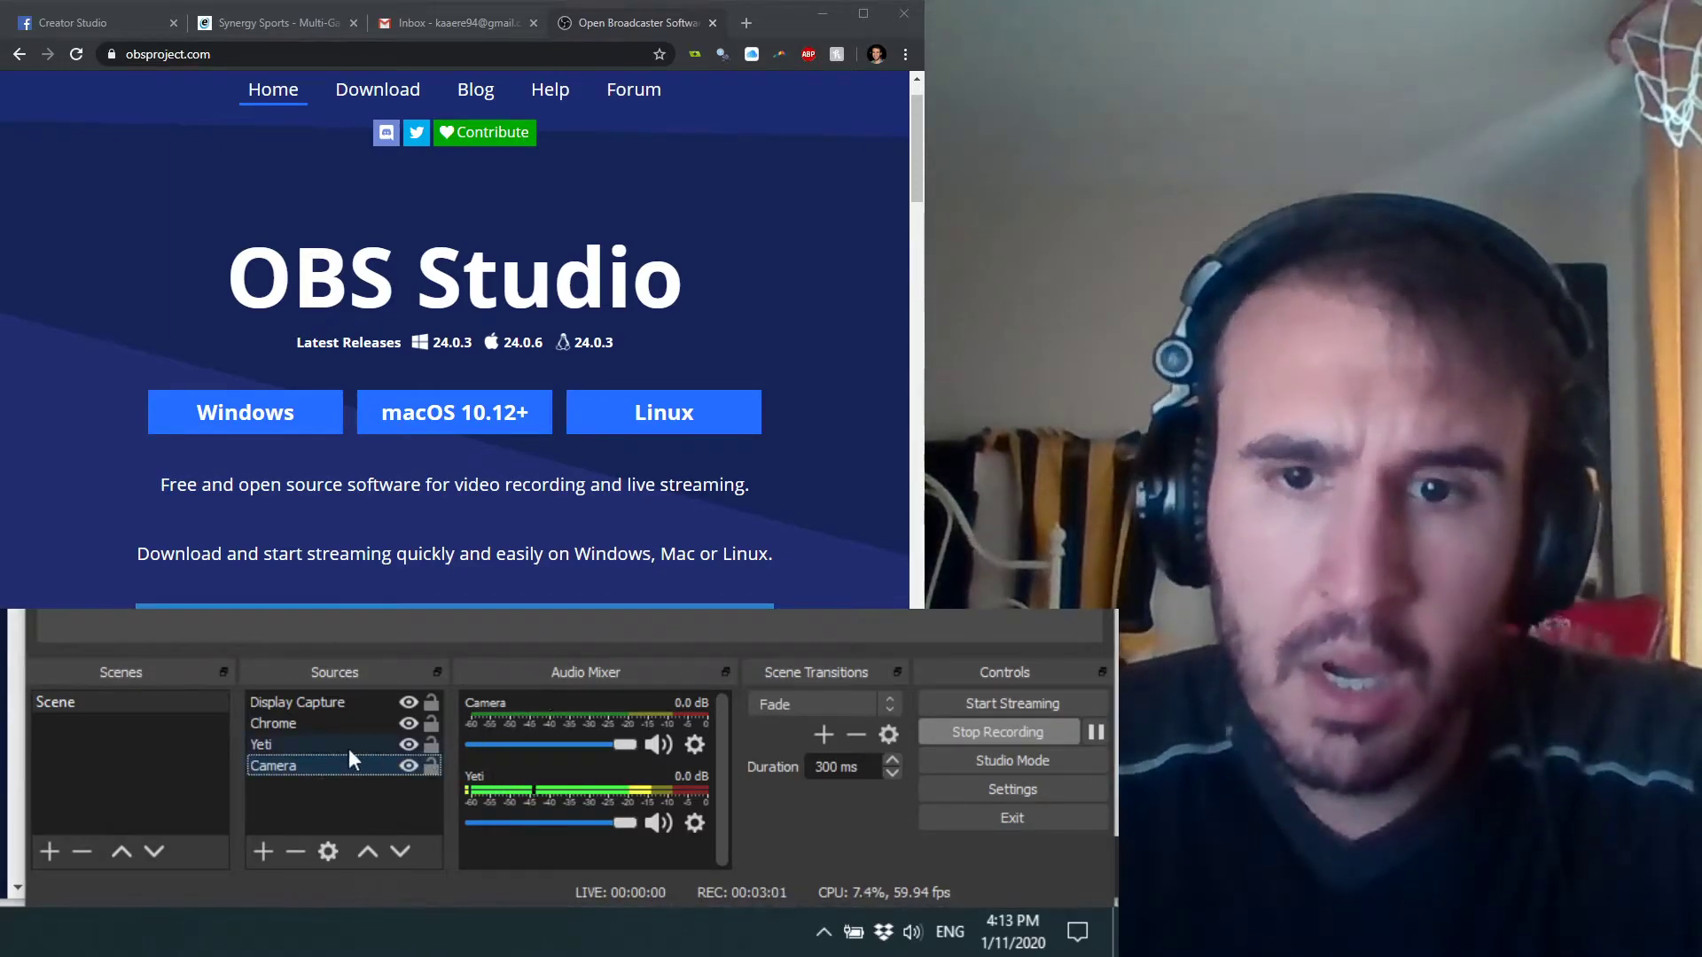
pyautogui.click(346, 744)
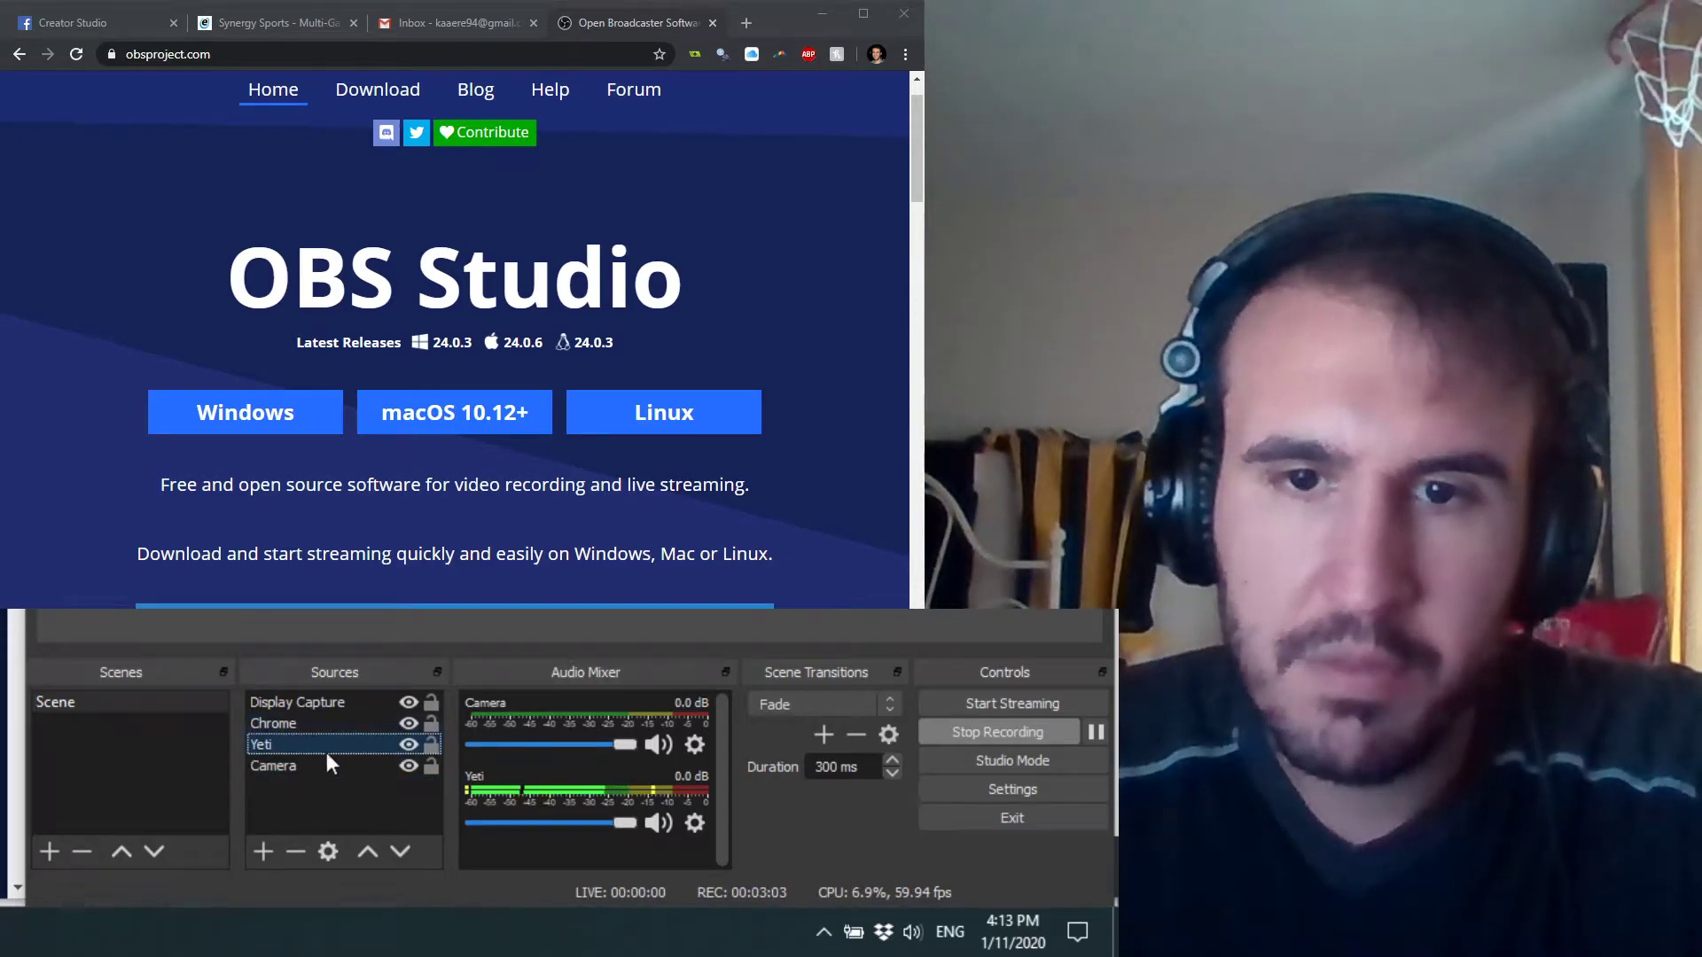
# Step: Add an Audio Input Capture source, leaving its device on Default and cancelling its properties
pyautogui.click(263, 851)
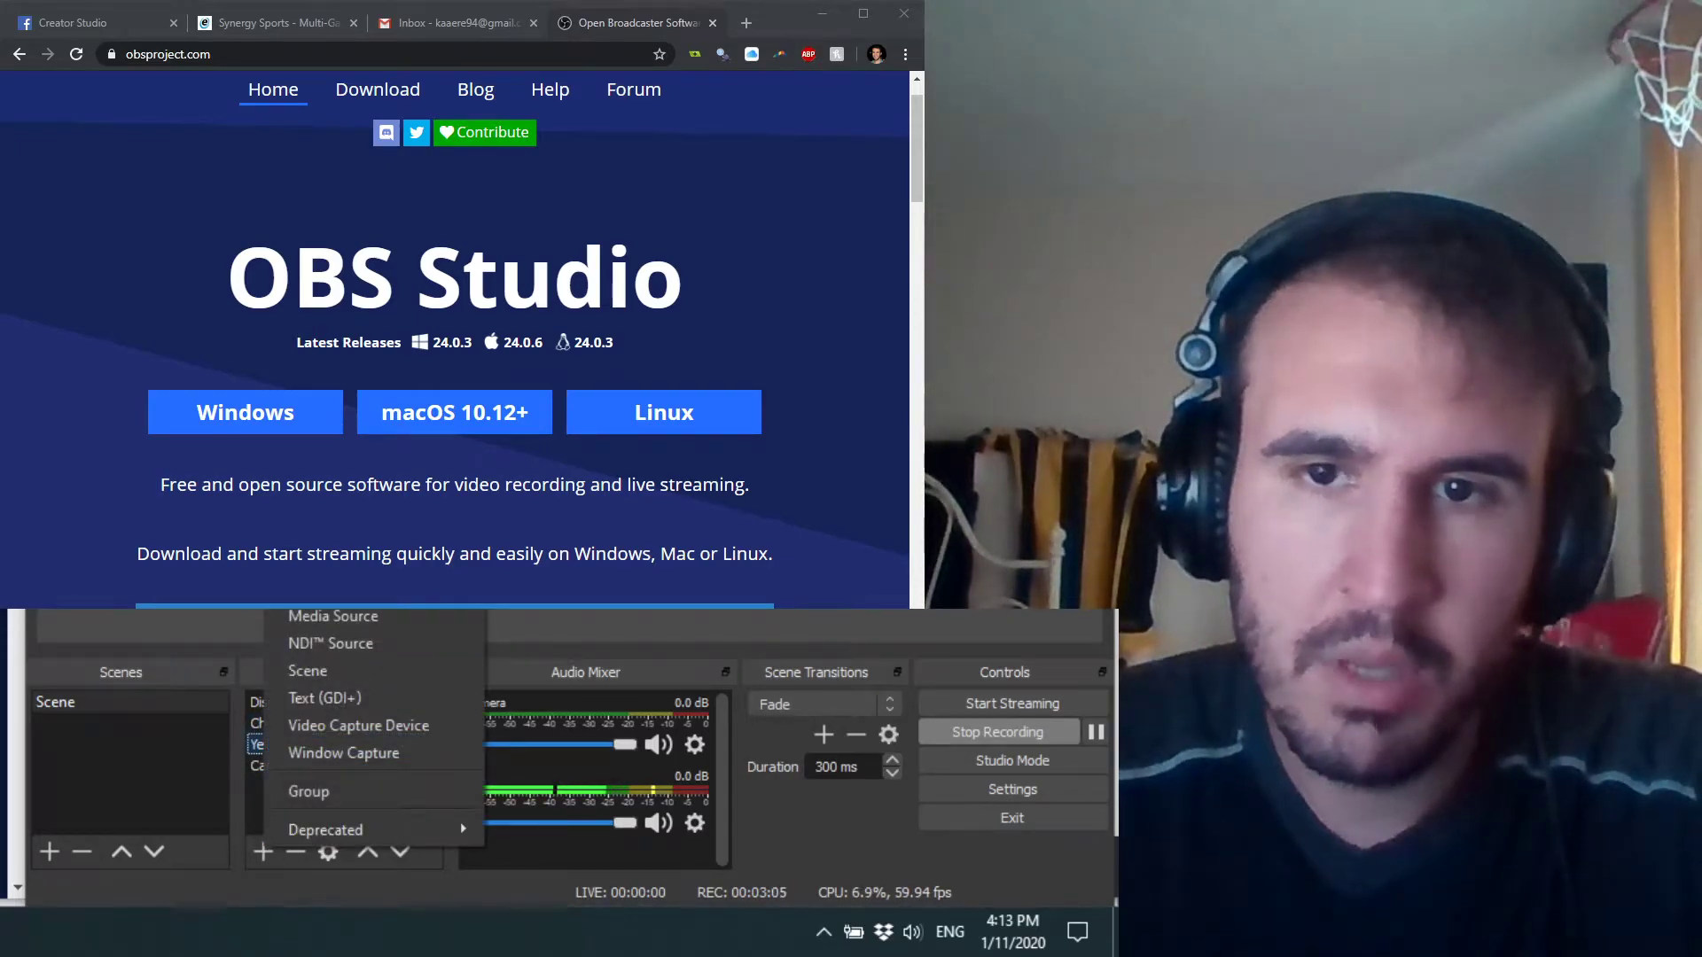
pyautogui.click(345, 396)
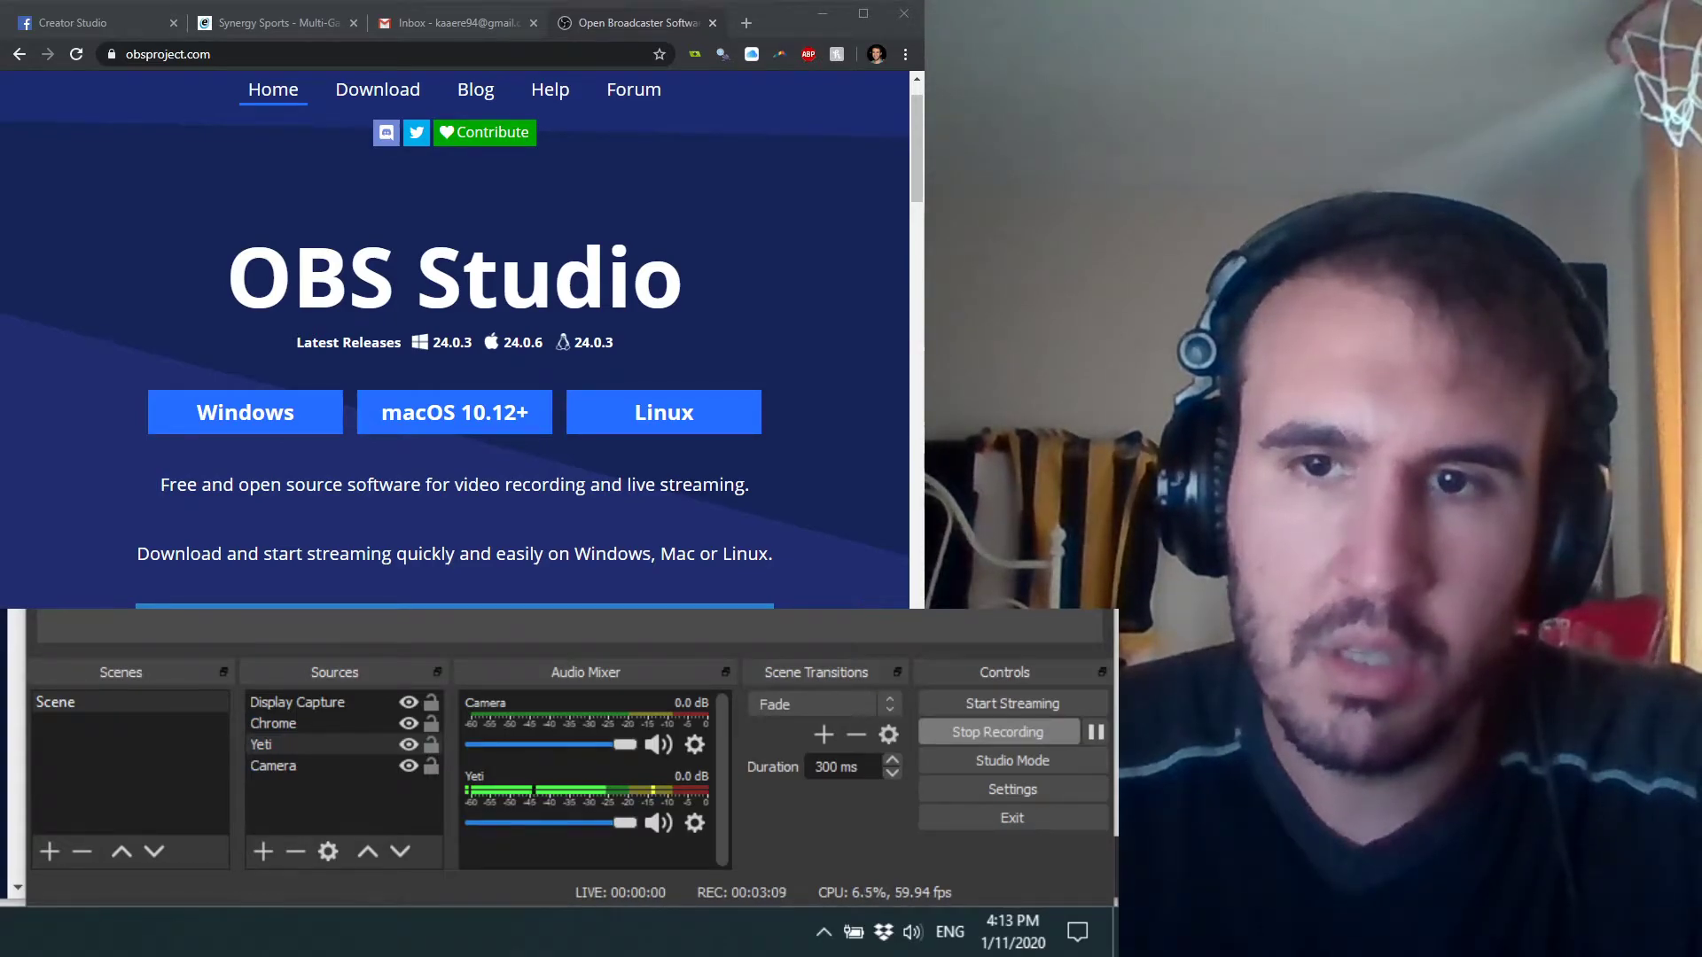
pyautogui.press('Return')
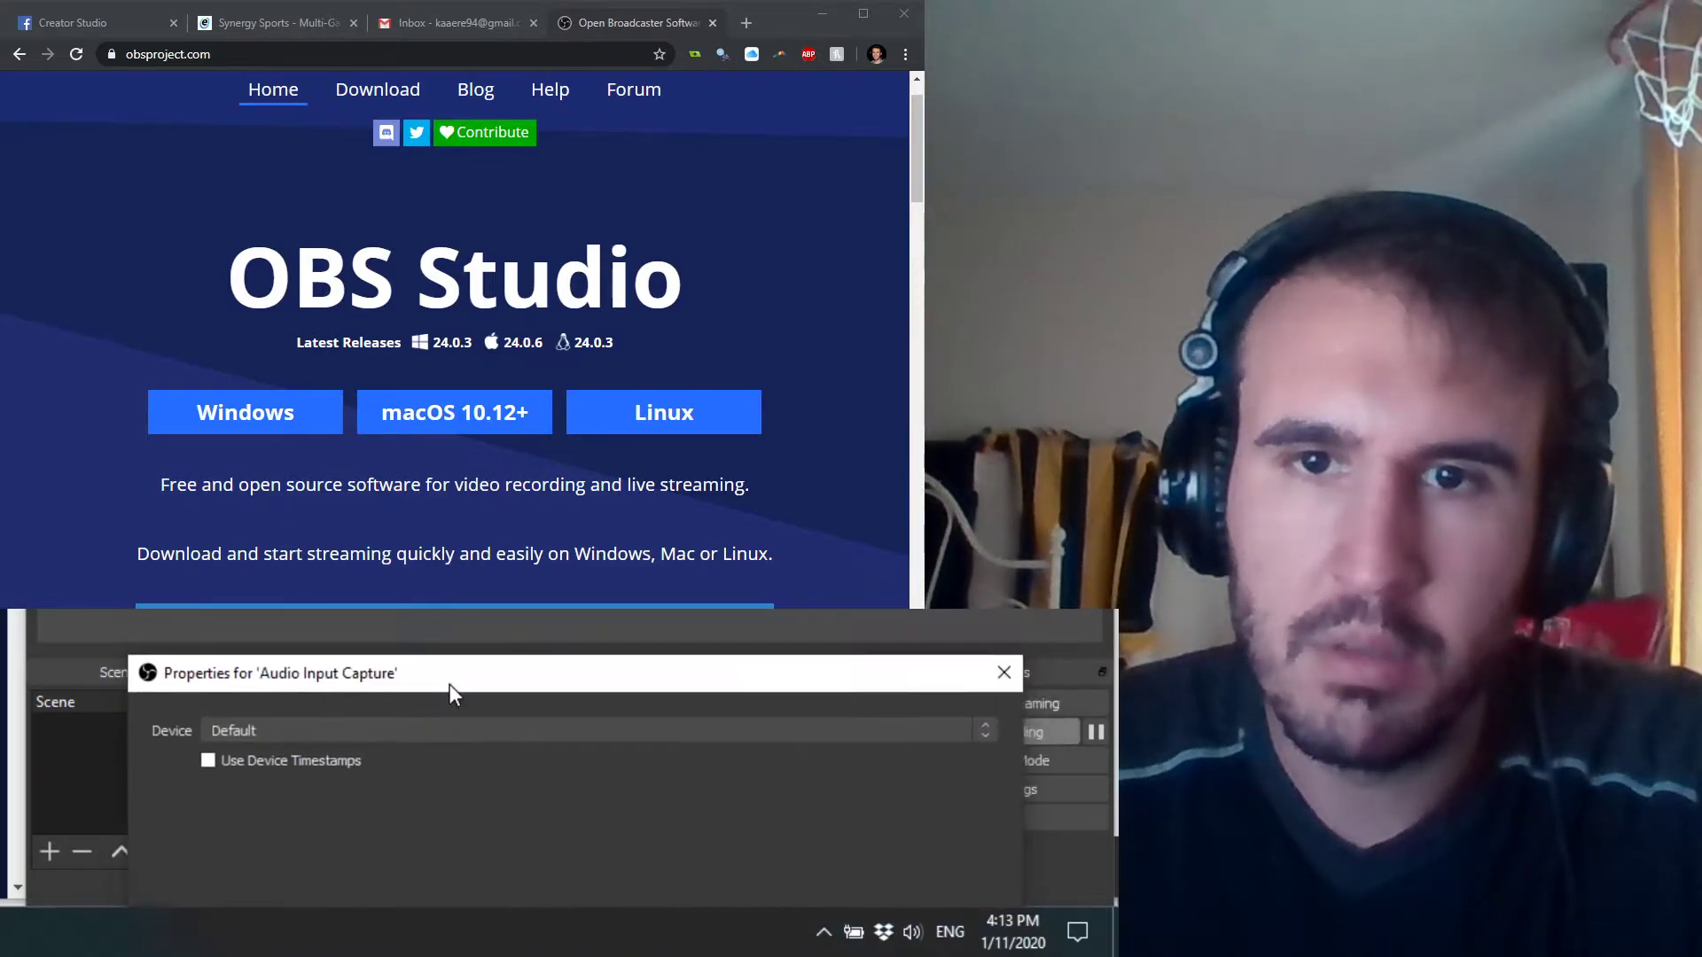
pyautogui.click(399, 718)
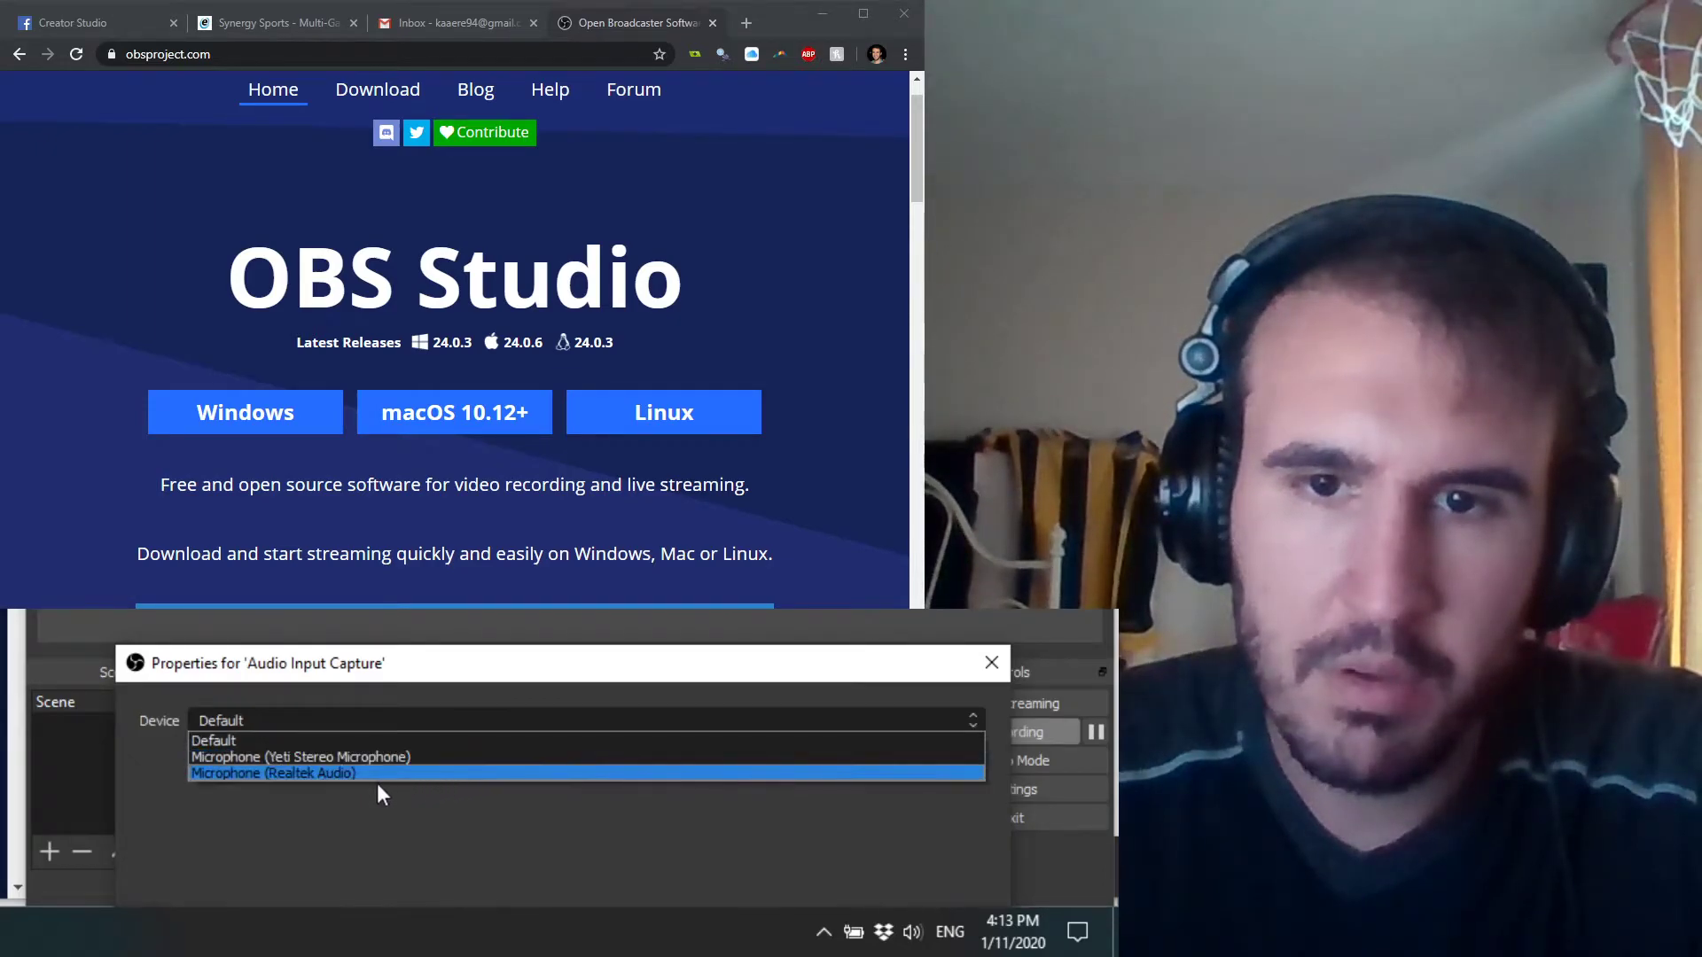
pyautogui.click(479, 615)
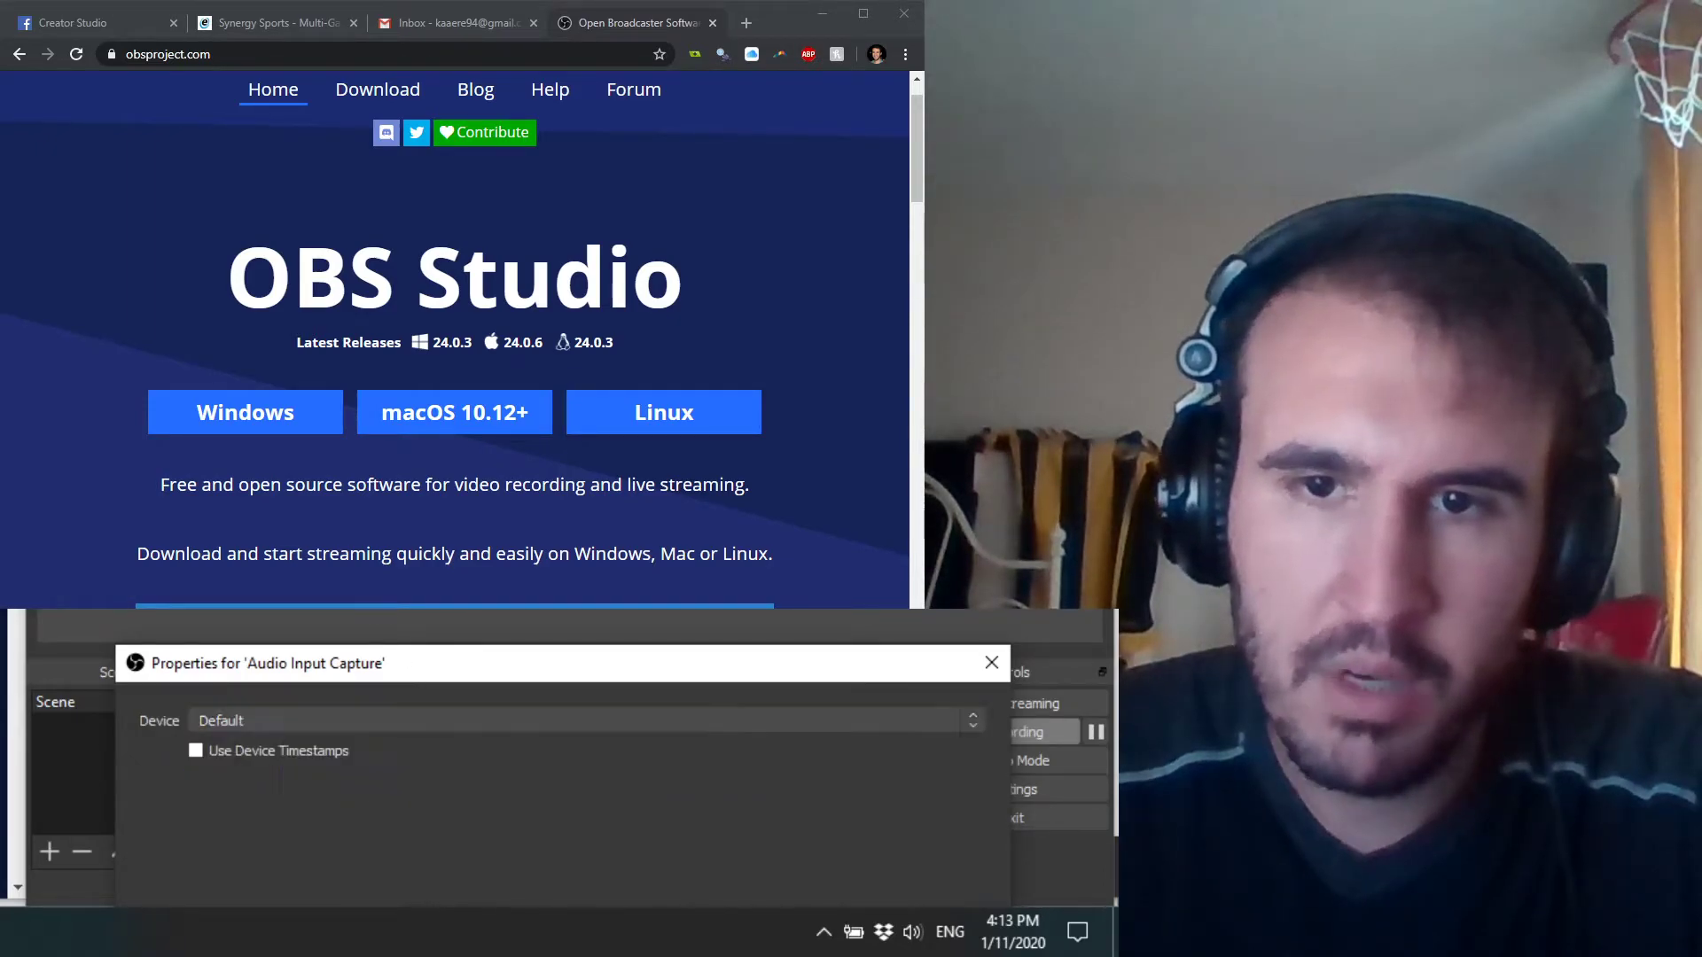
pyautogui.moveTo(474, 667); pyautogui.dragTo(388, 44)
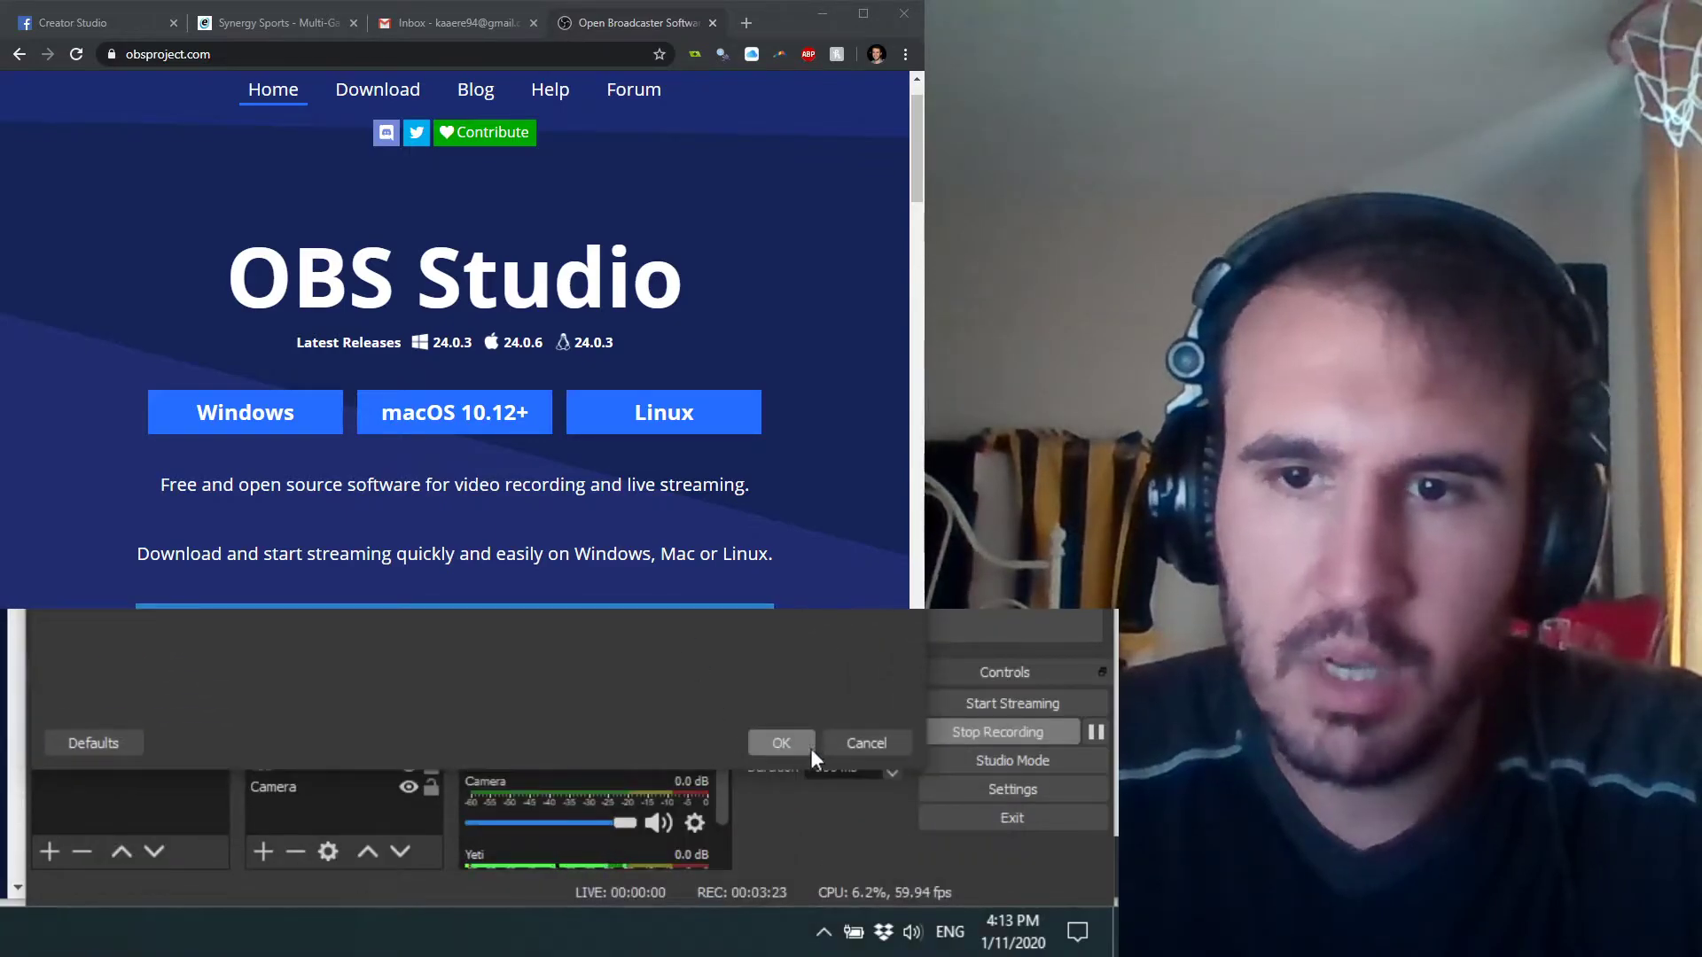
pyautogui.click(840, 747)
pyautogui.click(293, 768)
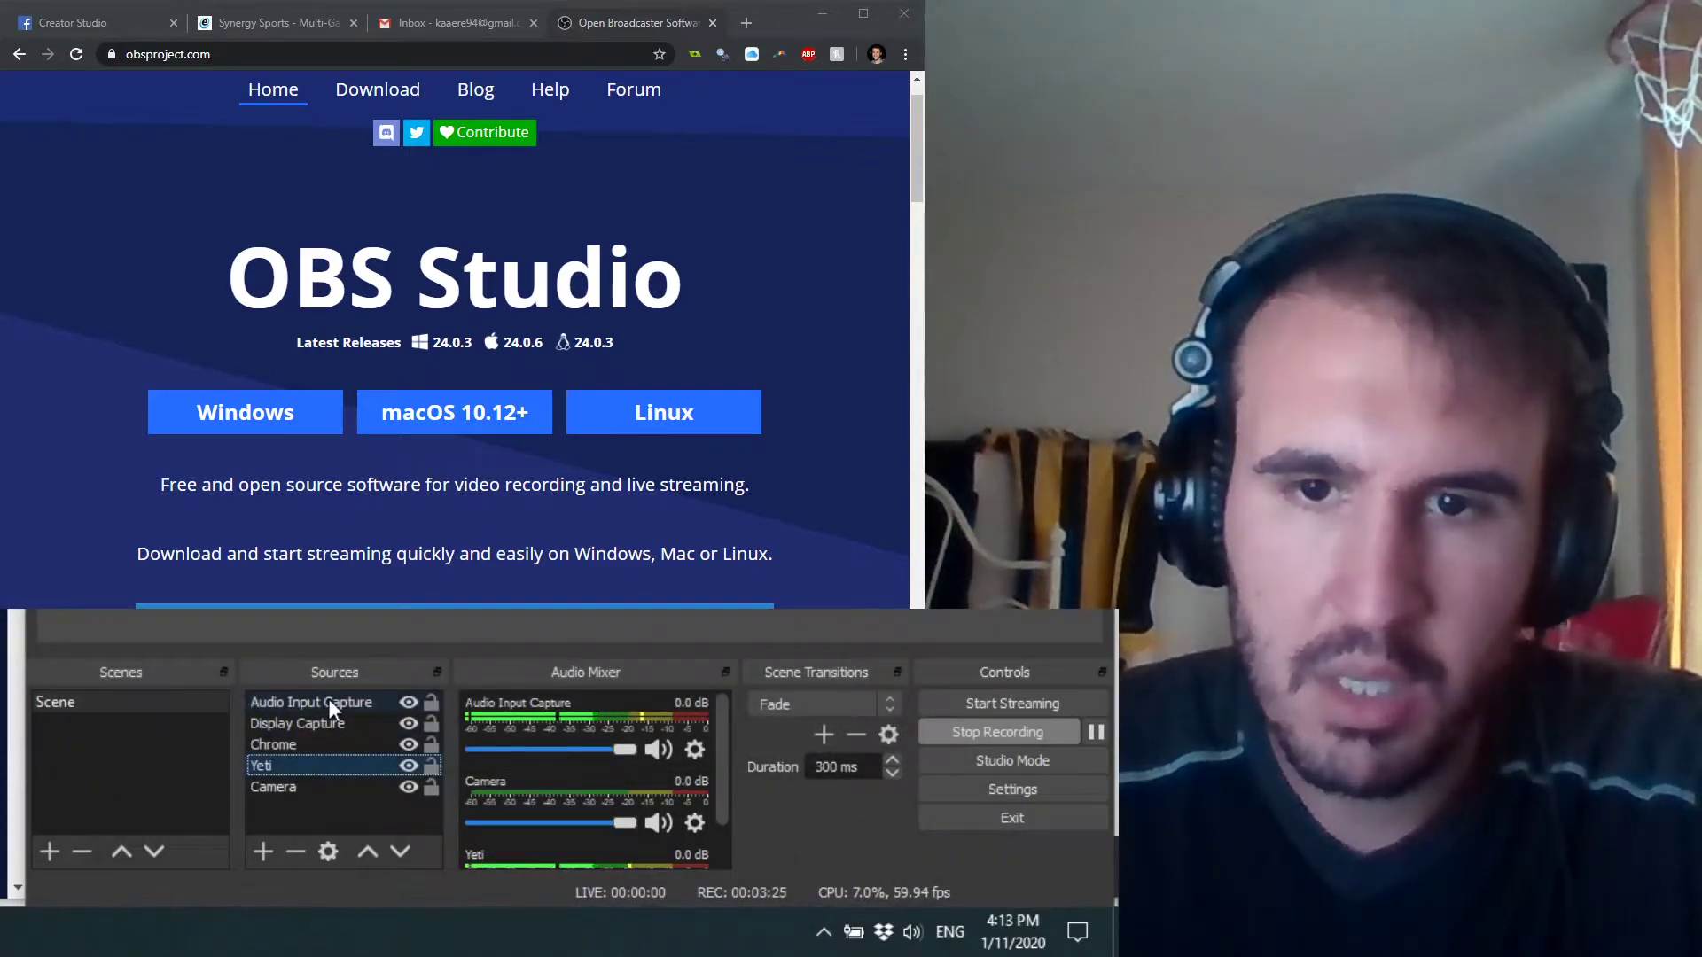
pyautogui.click(305, 820)
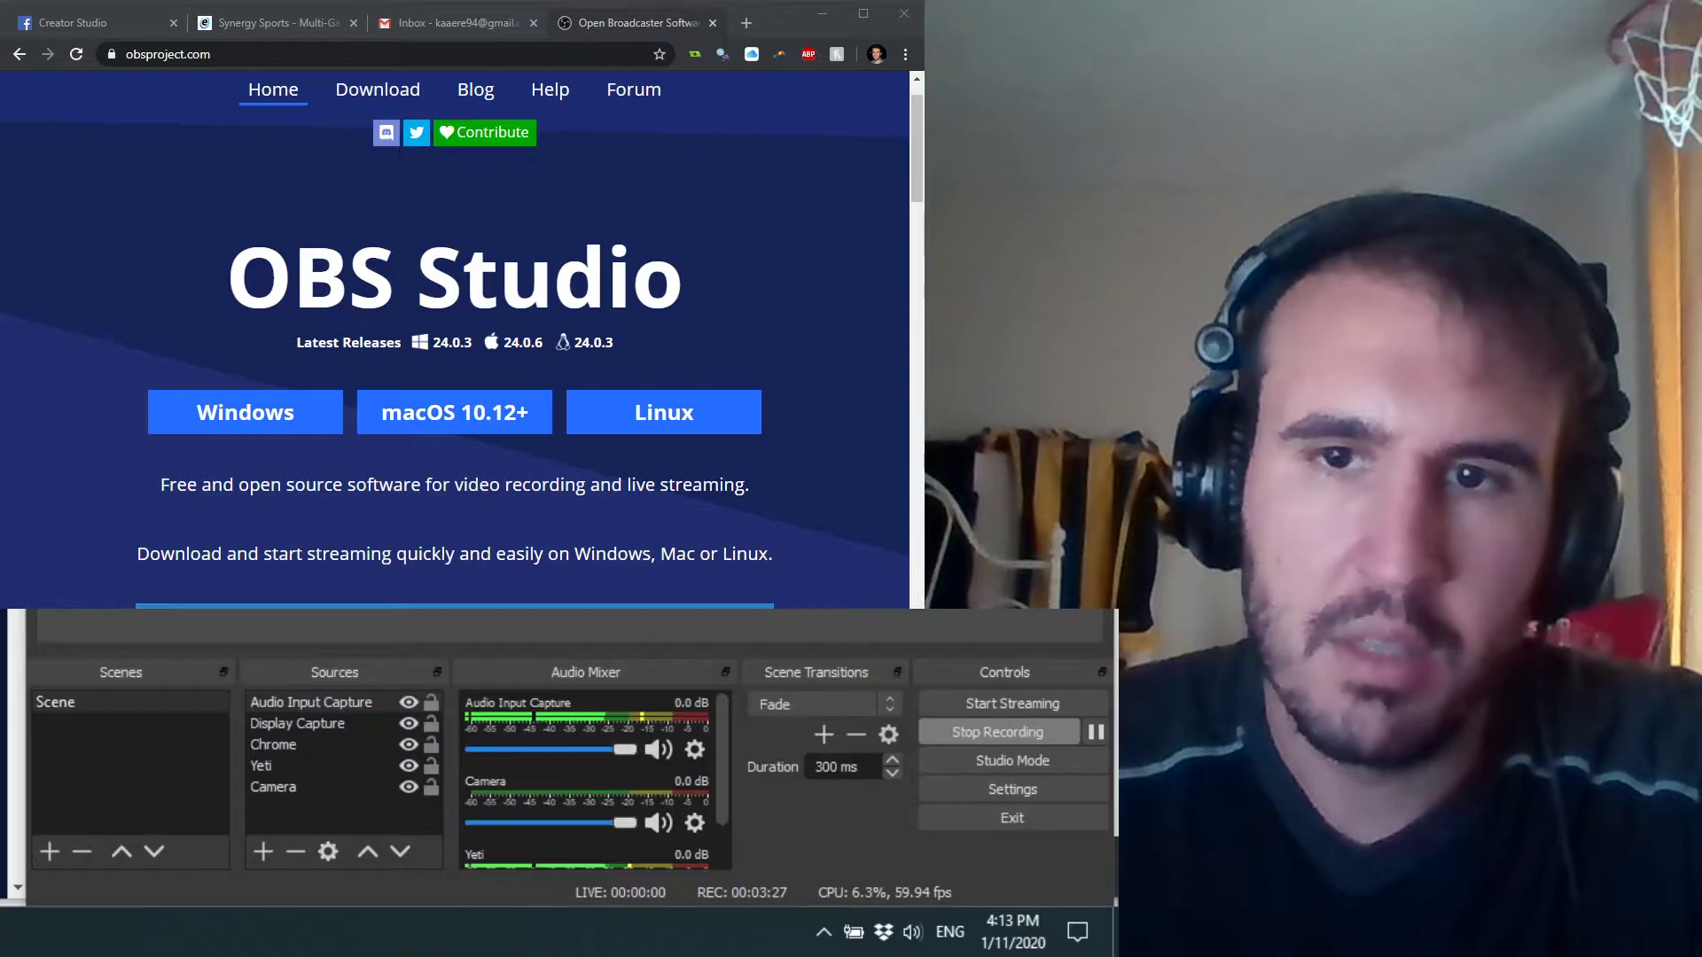
# Step: Remove the Audio Input Capture source and dismiss Yeti's context menu
pyautogui.press('Return')
pyautogui.rightClick(298, 744)
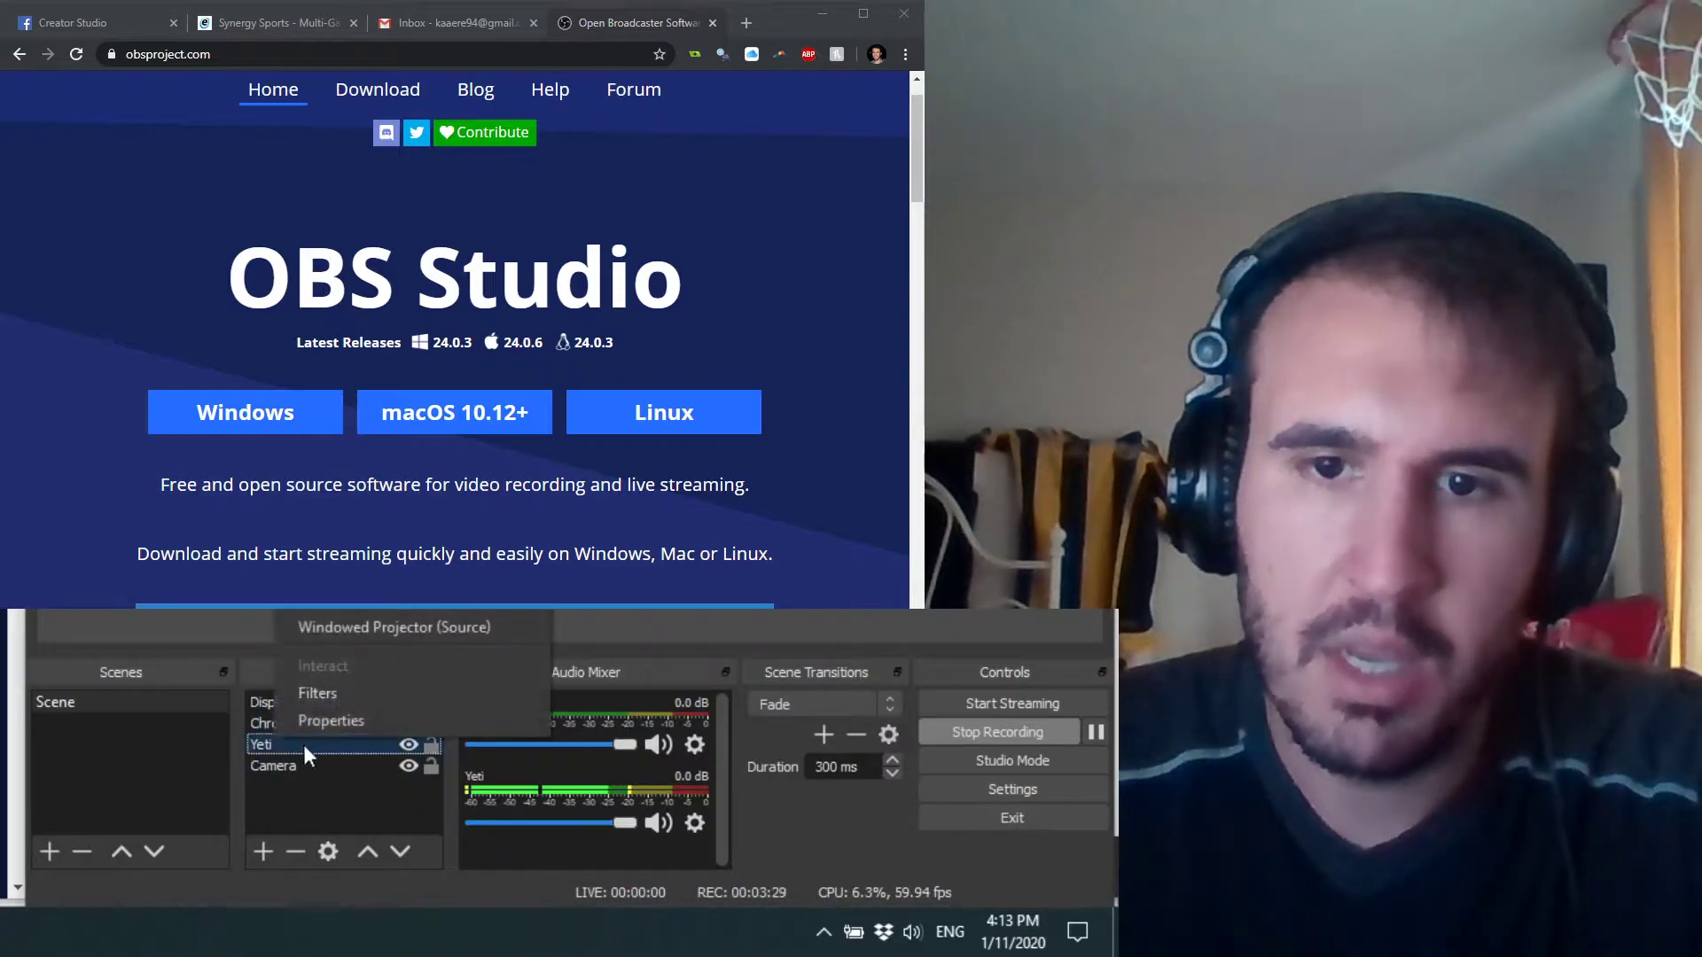
pyautogui.click(358, 812)
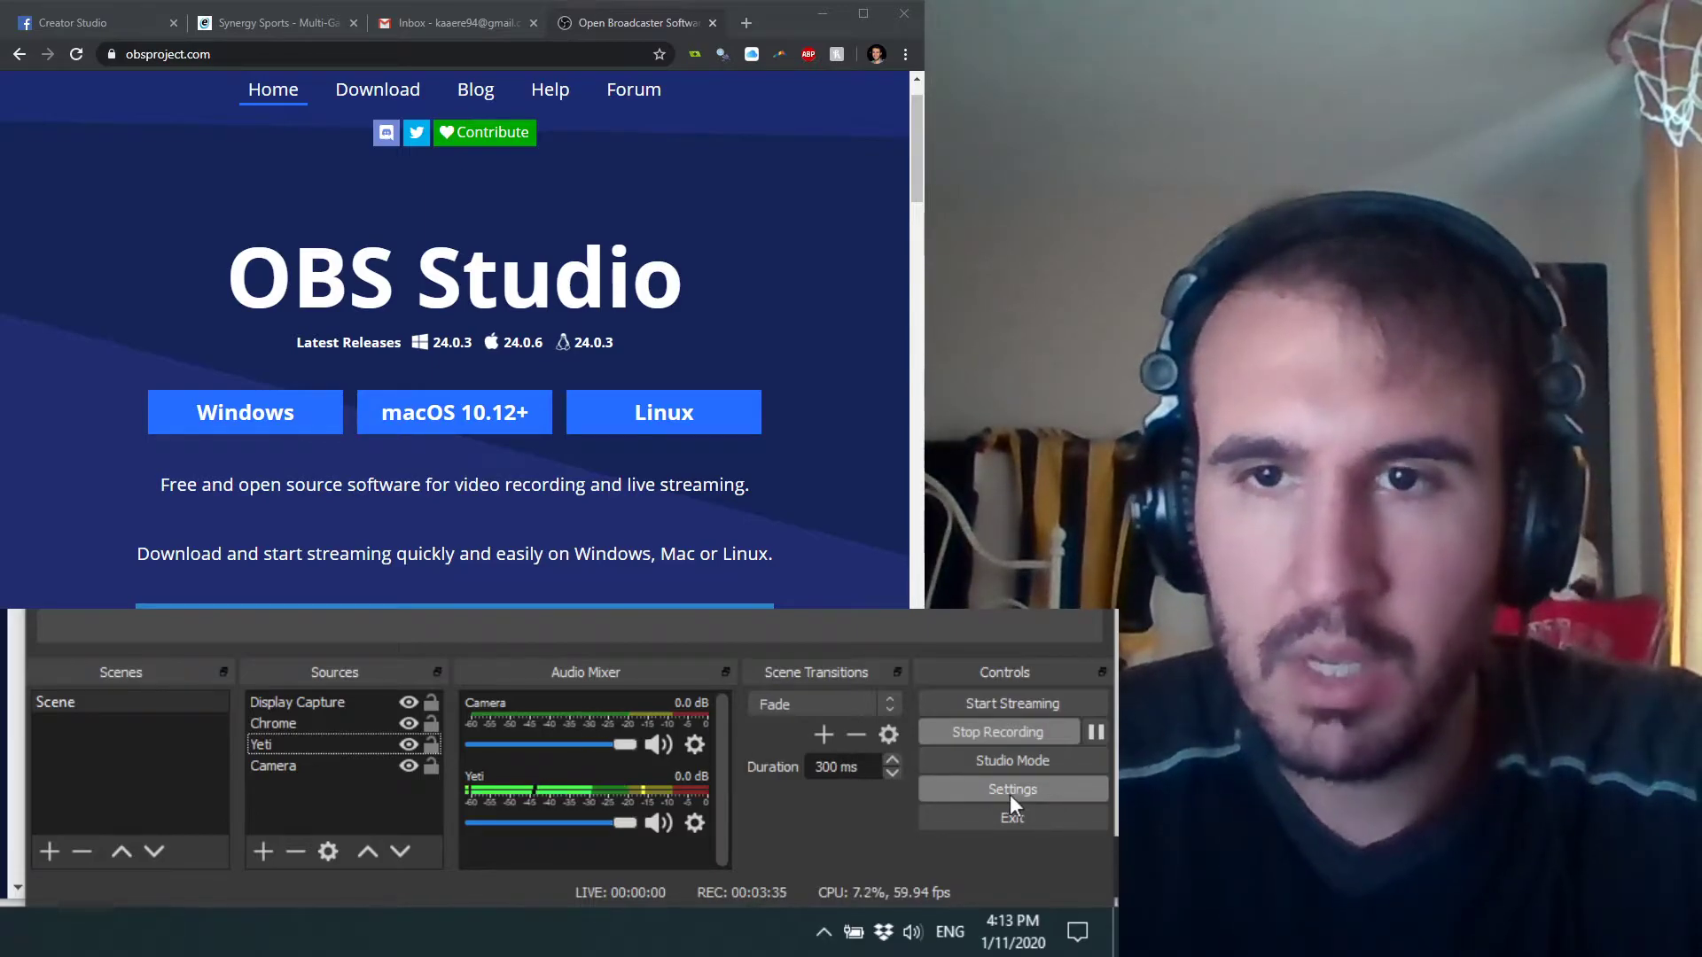
# Step: Browse the General and Audio pages of Settings, then cancel without saving
pyautogui.click(1010, 792)
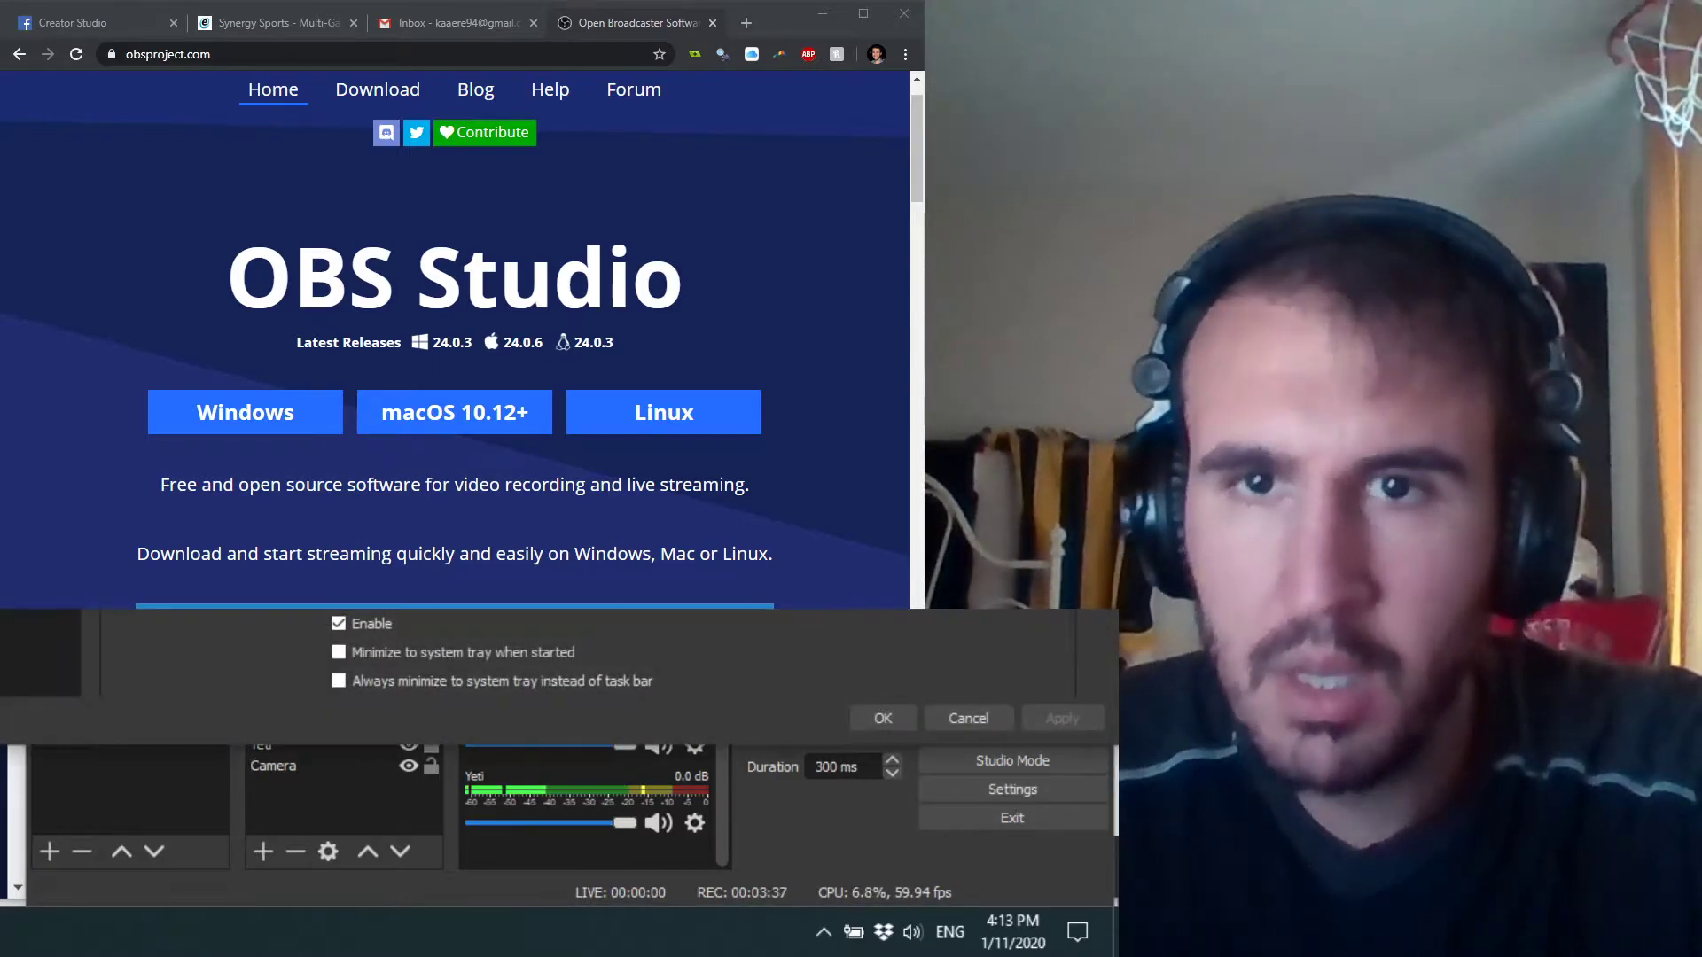
pyautogui.moveTo(532, 0); pyautogui.dragTo(690, 471)
pyautogui.moveTo(518, 445); pyautogui.dragTo(292, 15)
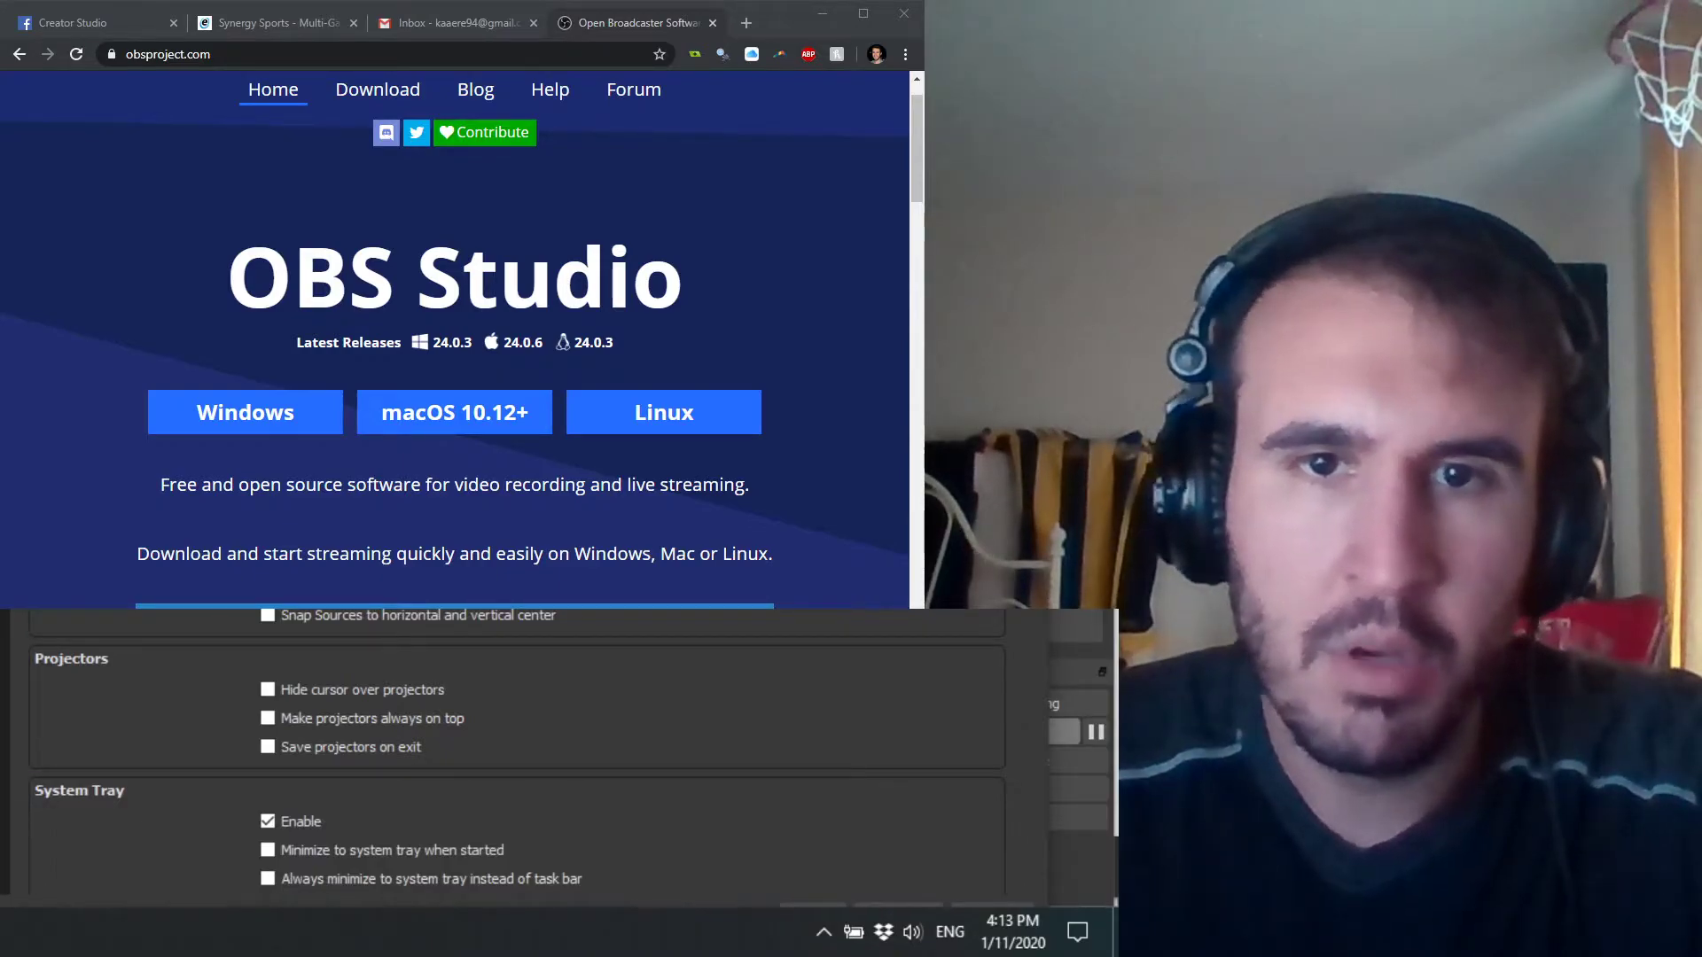
pyautogui.press('Down')
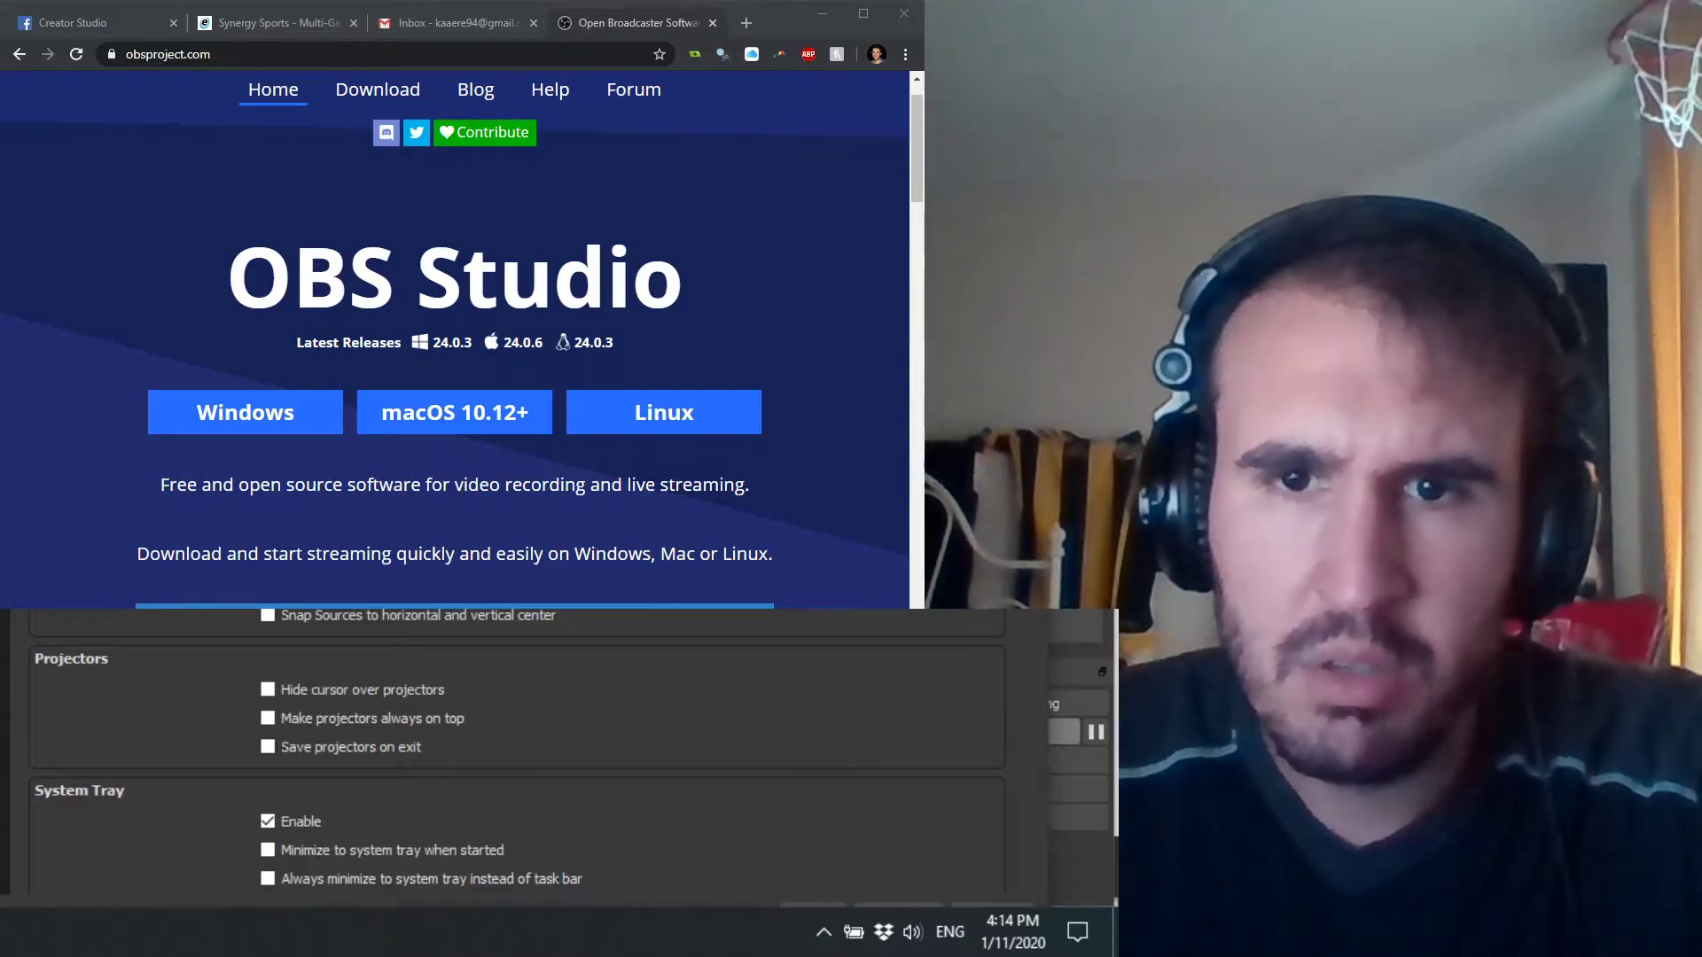
pyautogui.scroll(-3, 517, 753)
pyautogui.press('Down')
pyautogui.press('Down')
pyautogui.press('Down')
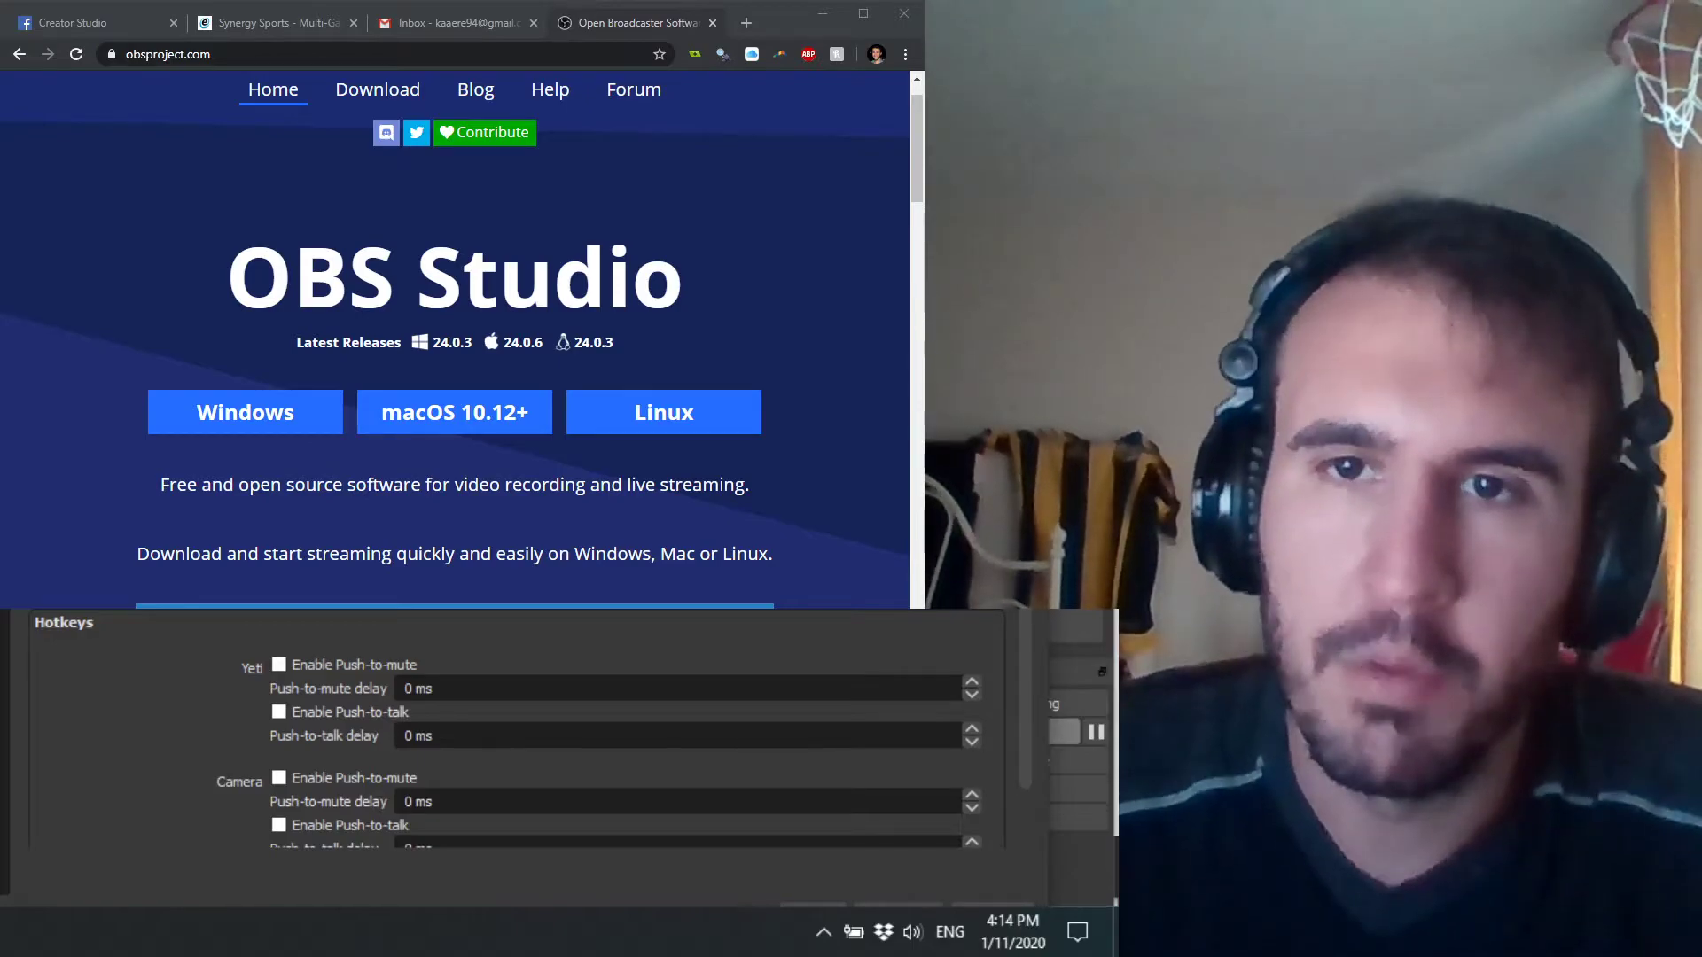
pyautogui.moveTo(532, 226); pyautogui.dragTo(473, 22)
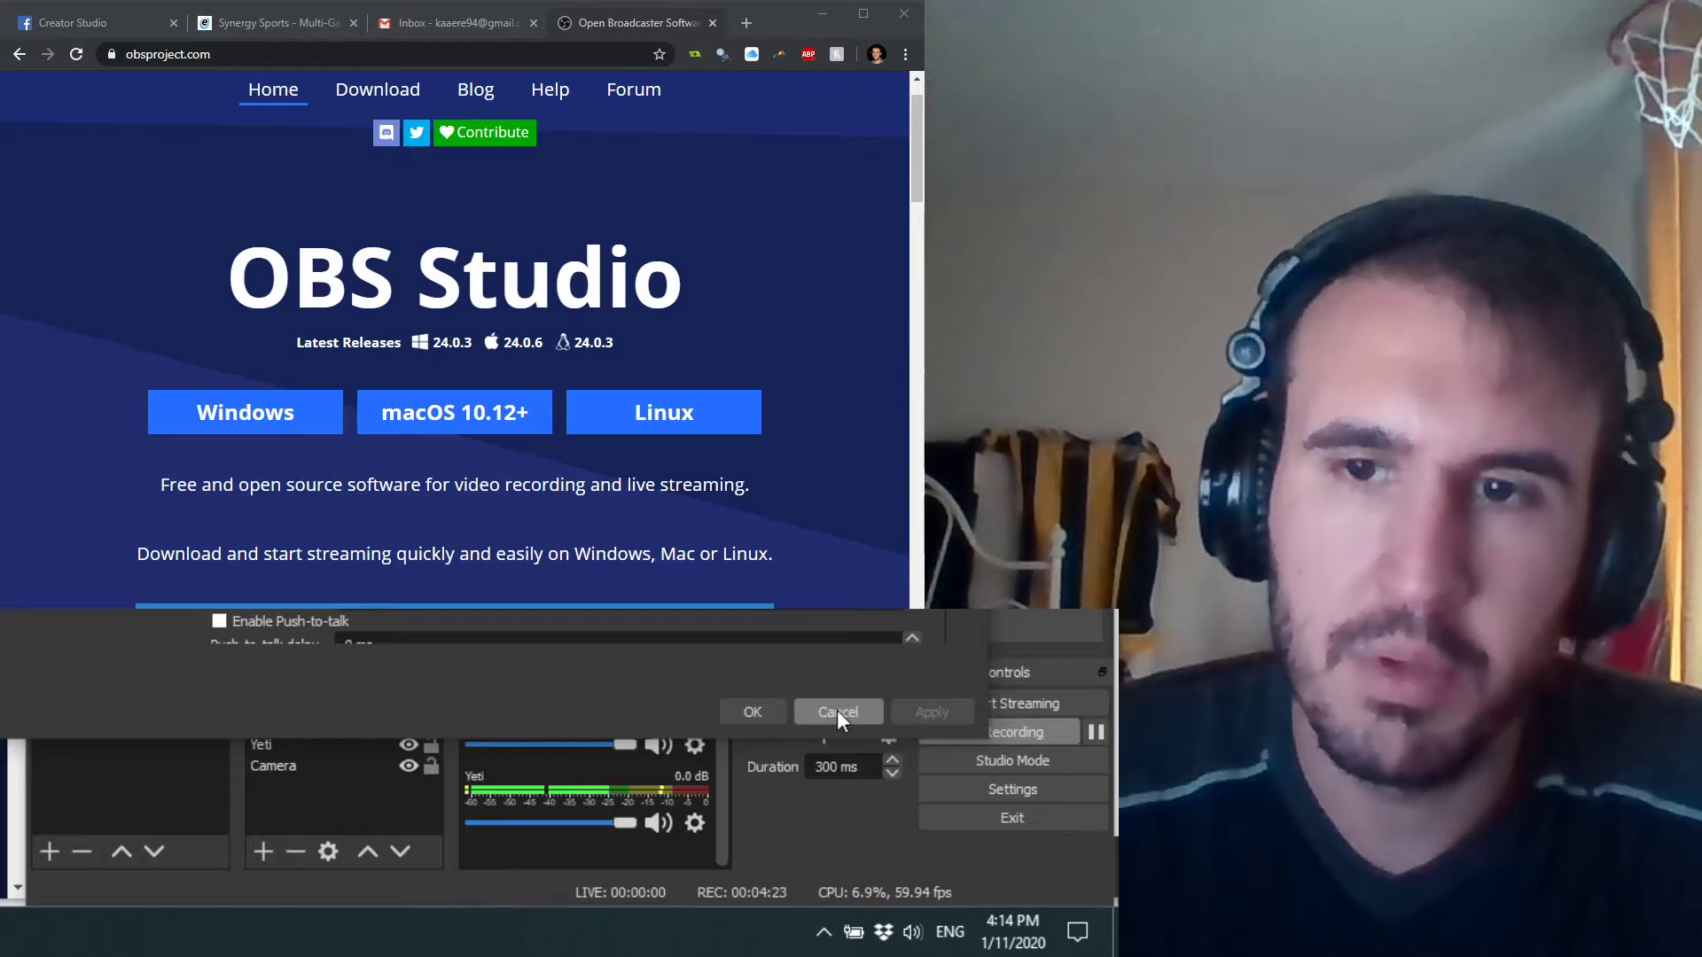
pyautogui.click(847, 711)
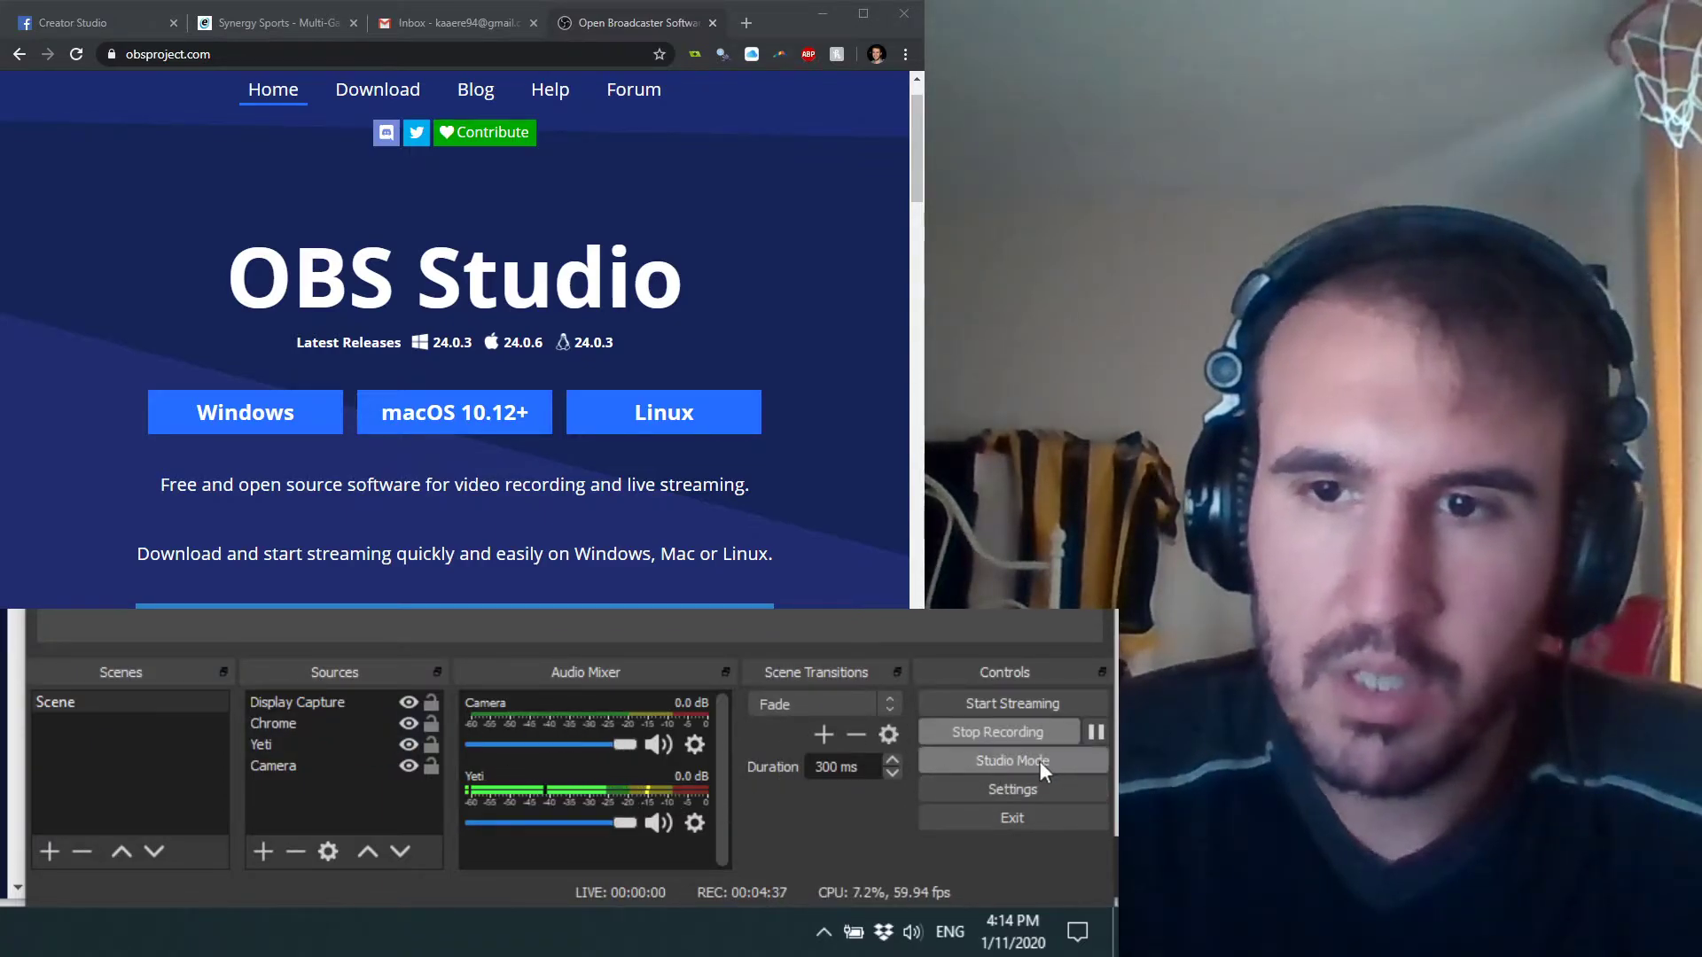
# Step: Enable a Desktop Audio device under Settings > Audio and save the change
pyautogui.click(986, 798)
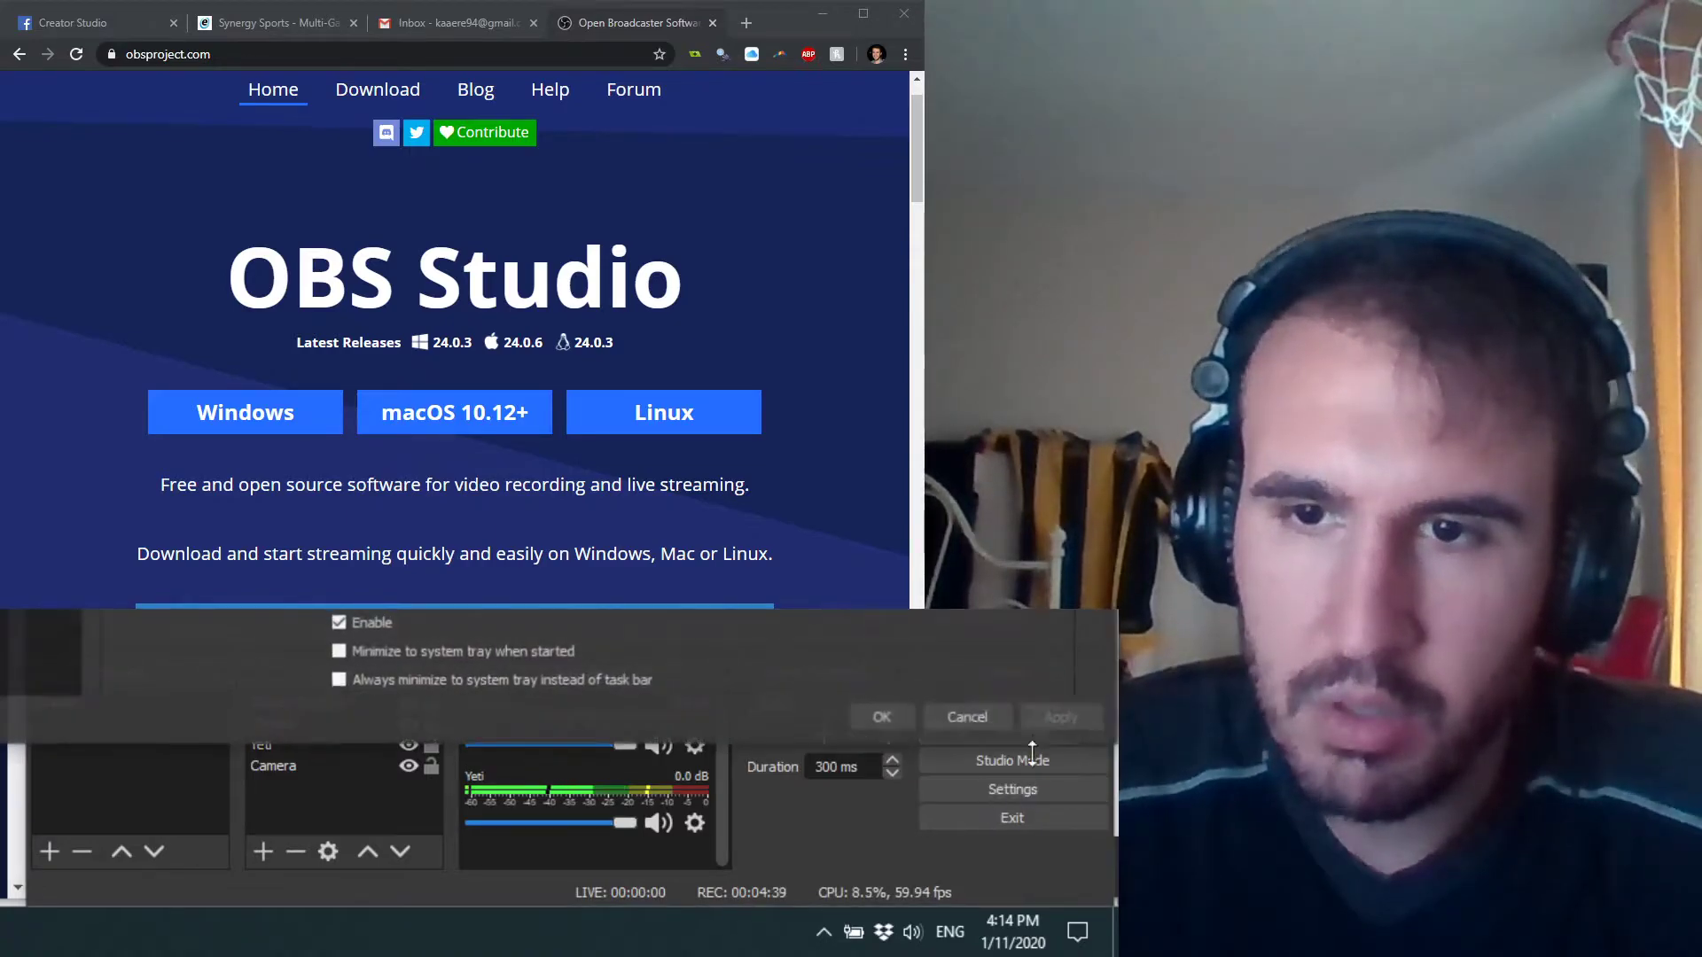
pyautogui.click(27, 177)
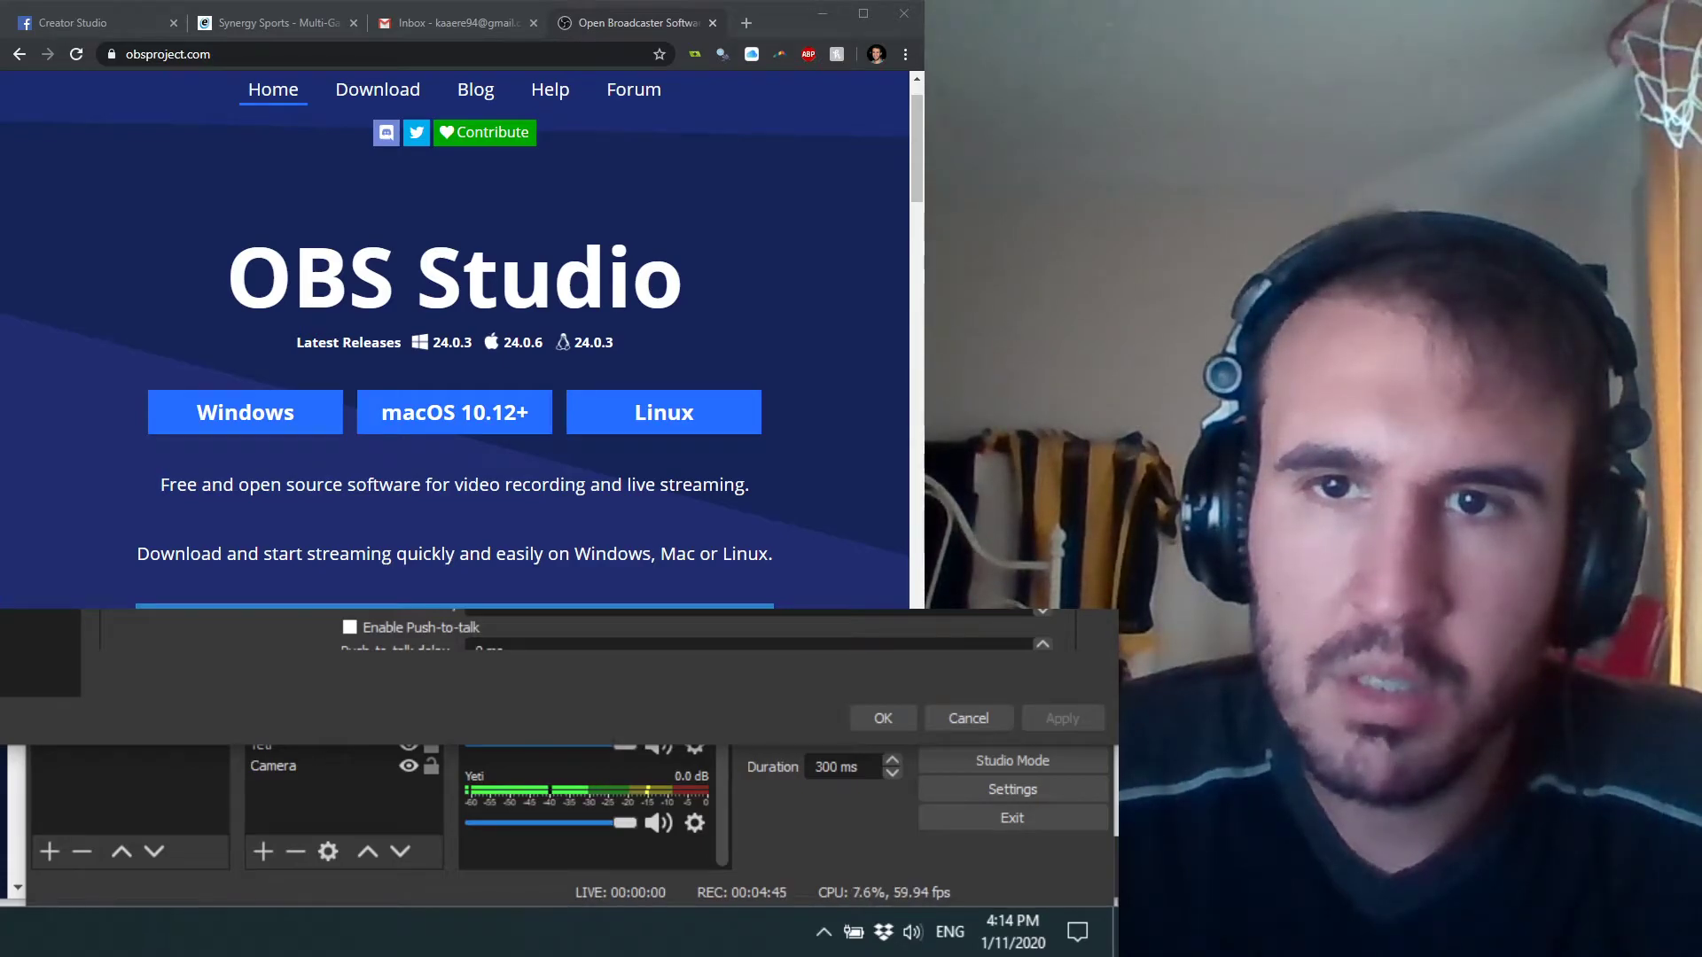
pyautogui.click(753, 425)
pyautogui.click(908, 725)
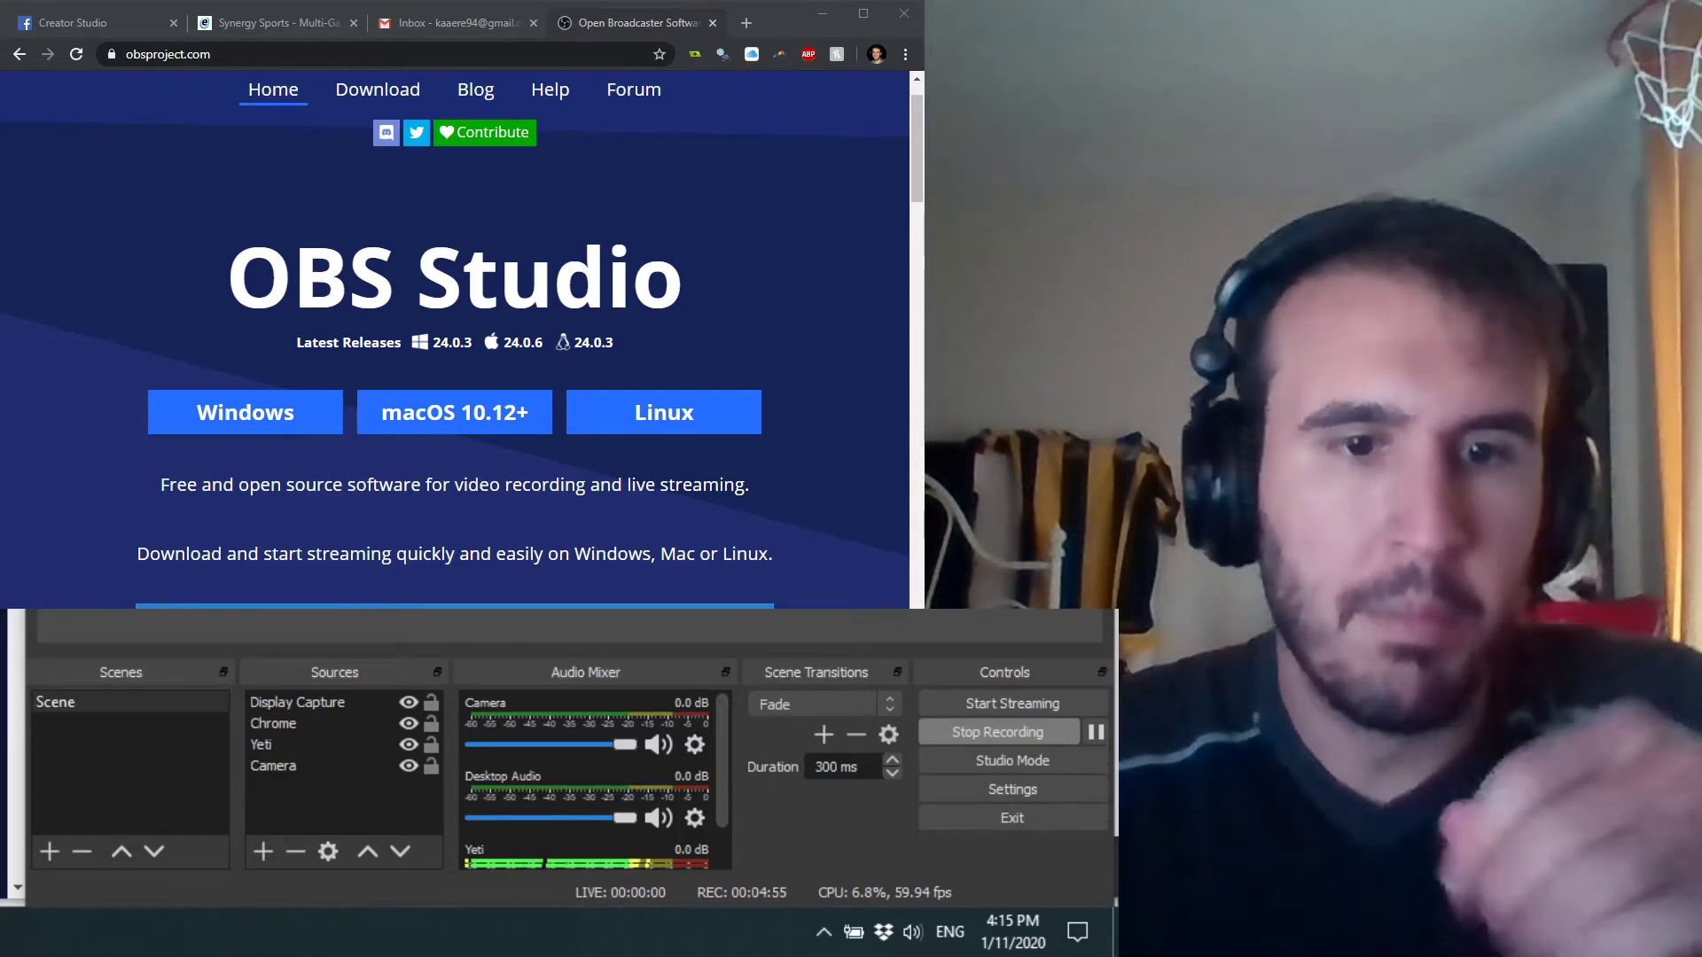
pyautogui.click(746, 23)
# Step: Open youtube.com in a new Chrome tab and play the first recommended REAL 92.3 freestyle
pyautogui.click(752, 23)
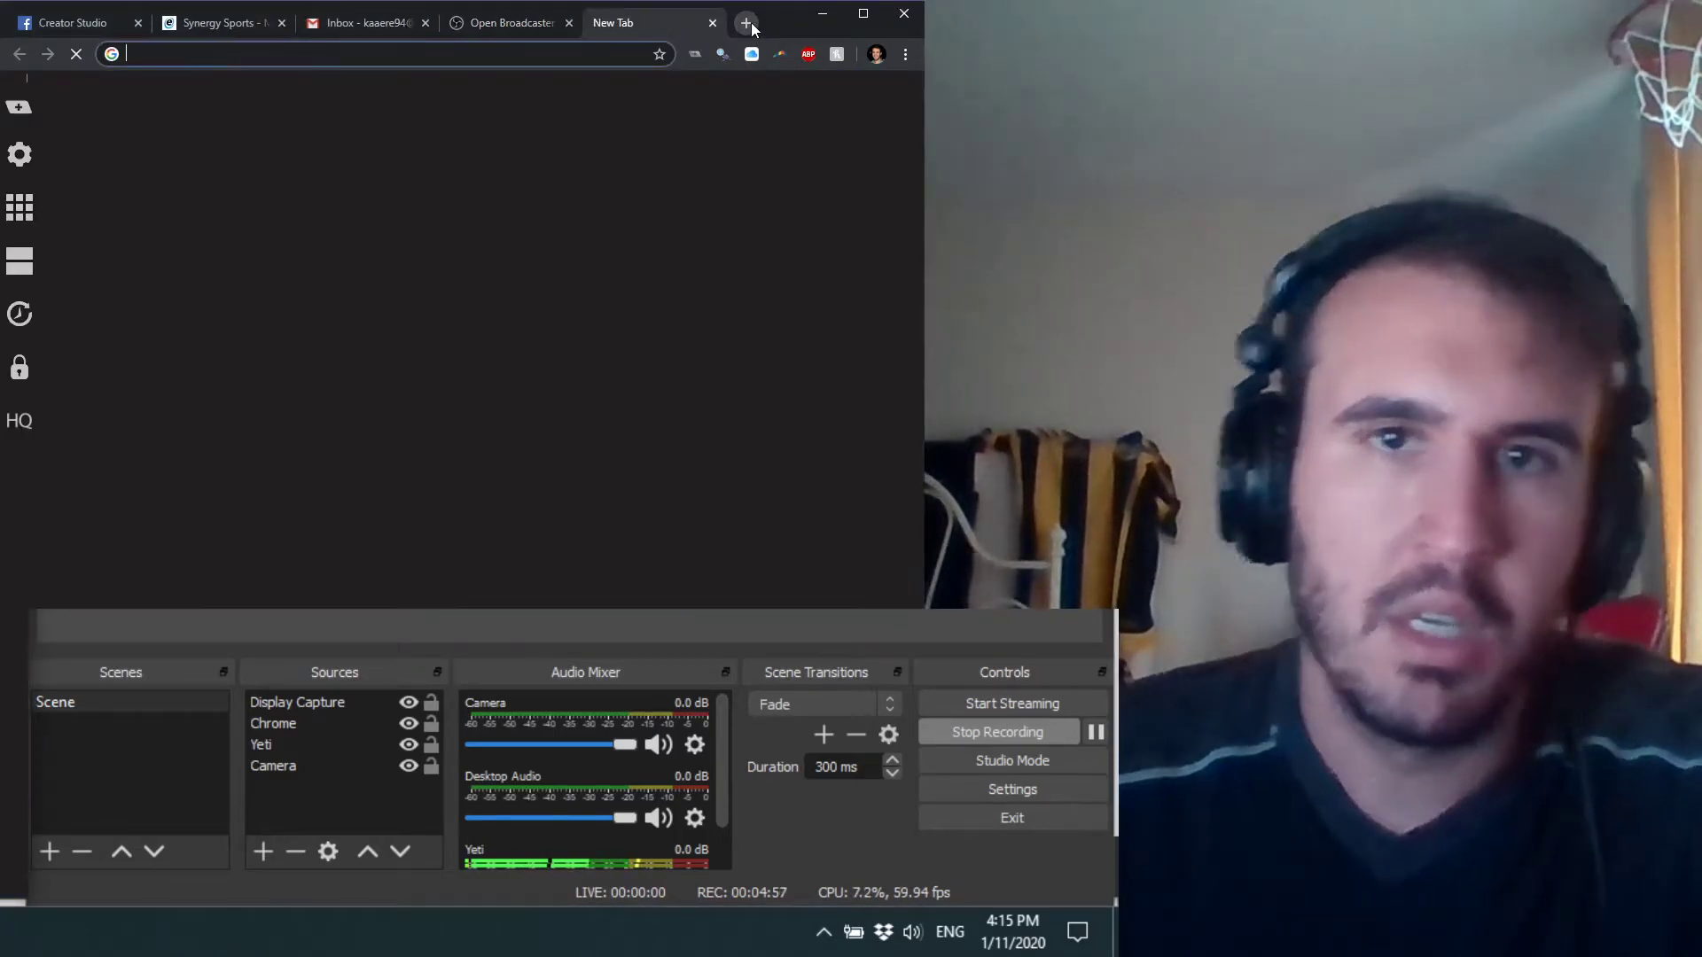
pyautogui.write('youtube.com')
pyautogui.press('Return')
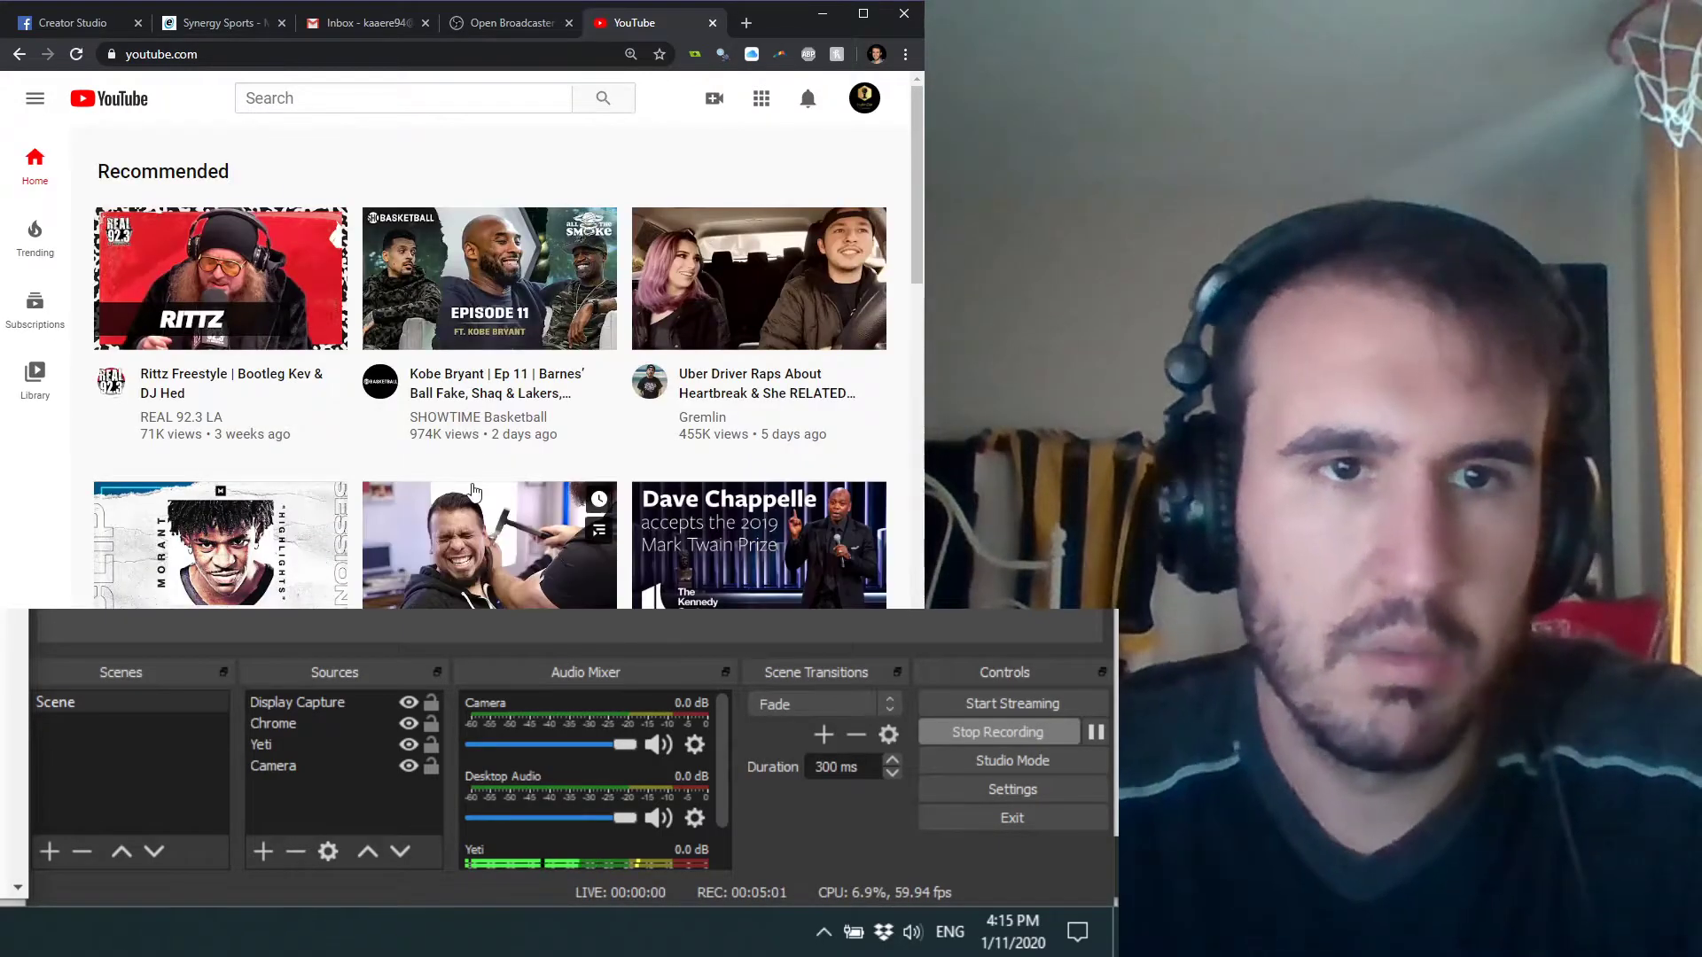
pyautogui.click(301, 301)
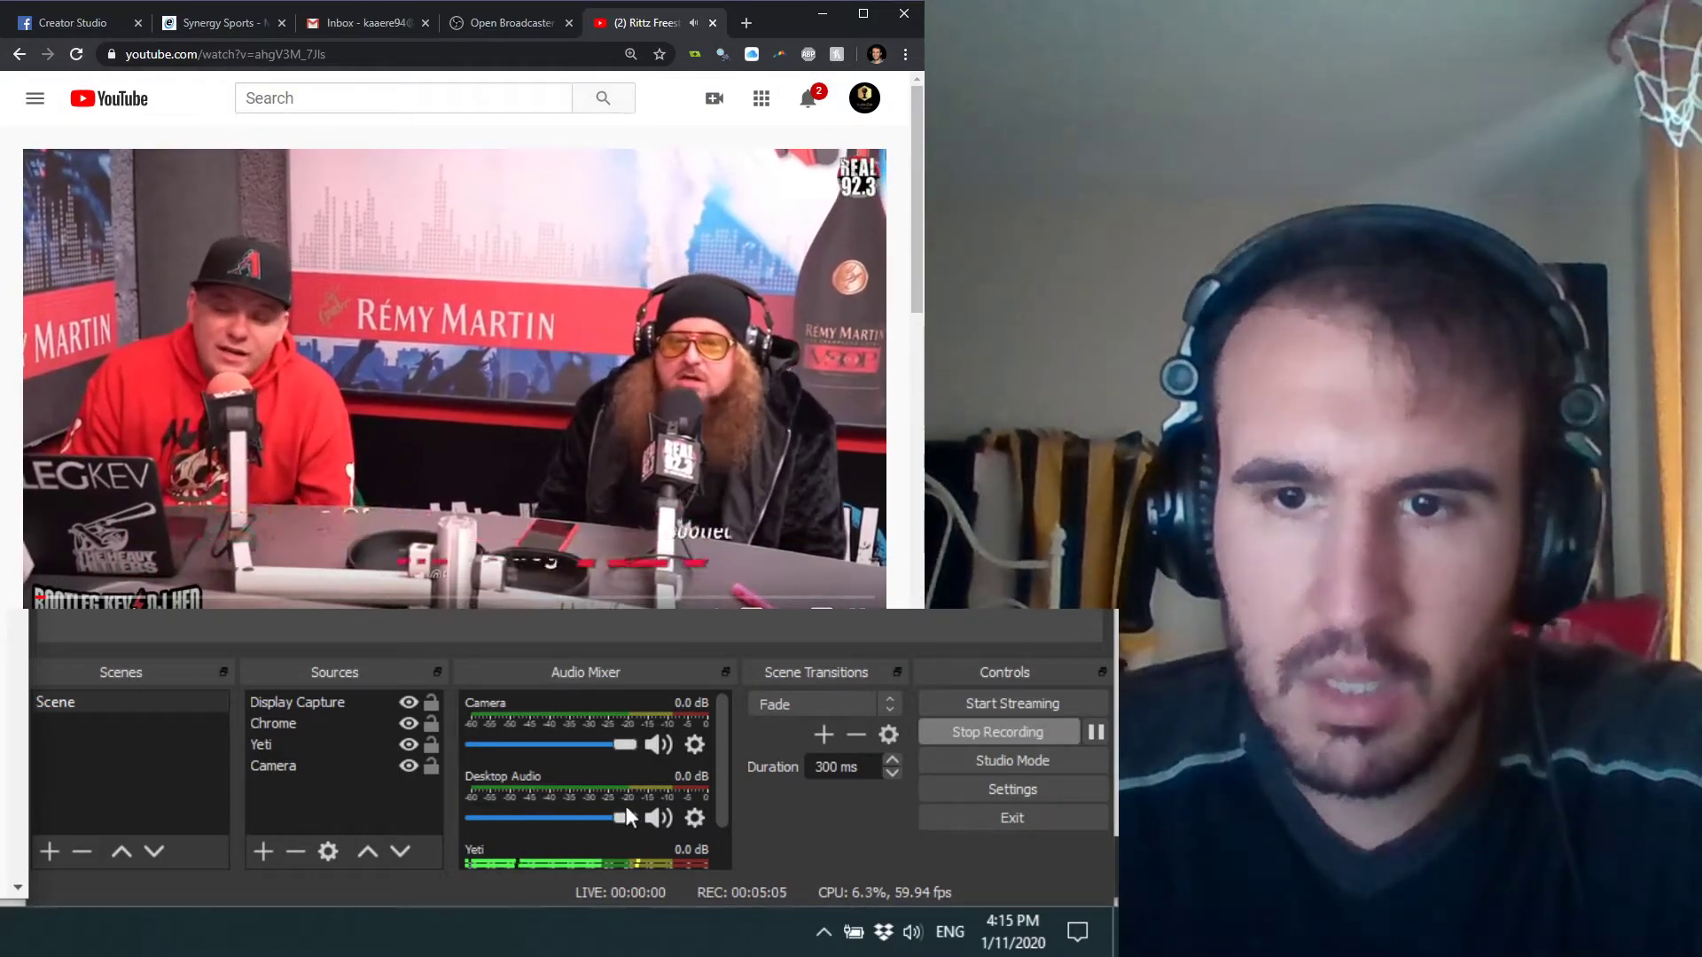
pyautogui.scroll(-2, 628, 811)
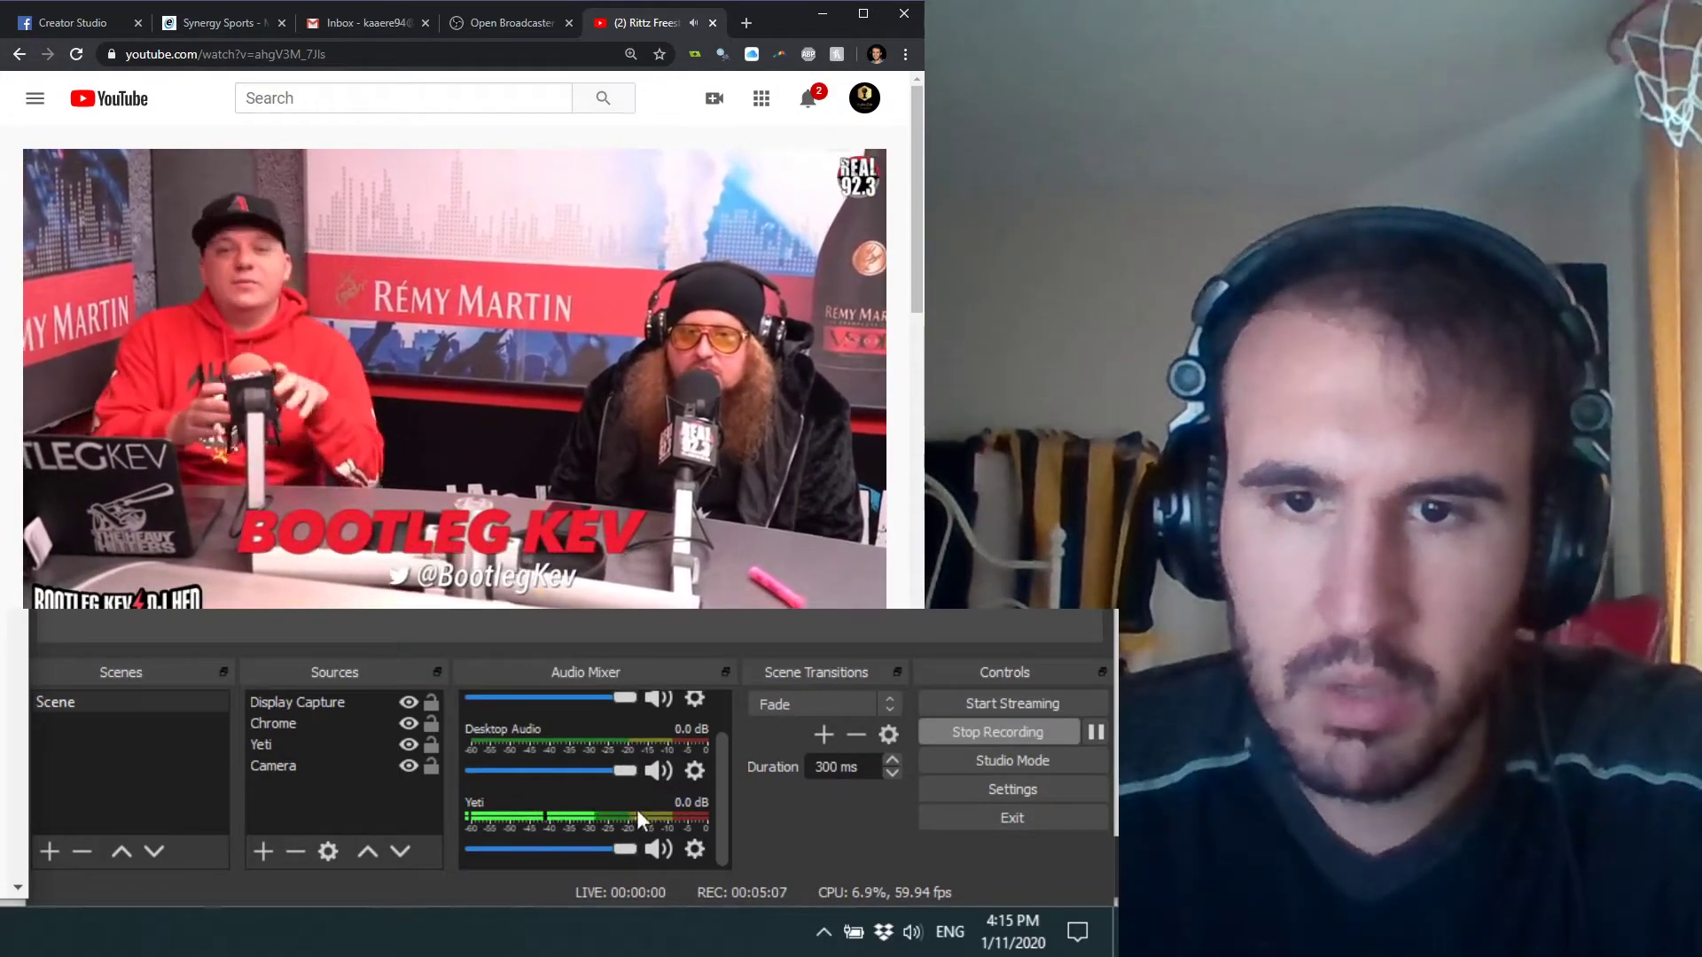
pyautogui.scroll(2, 634, 813)
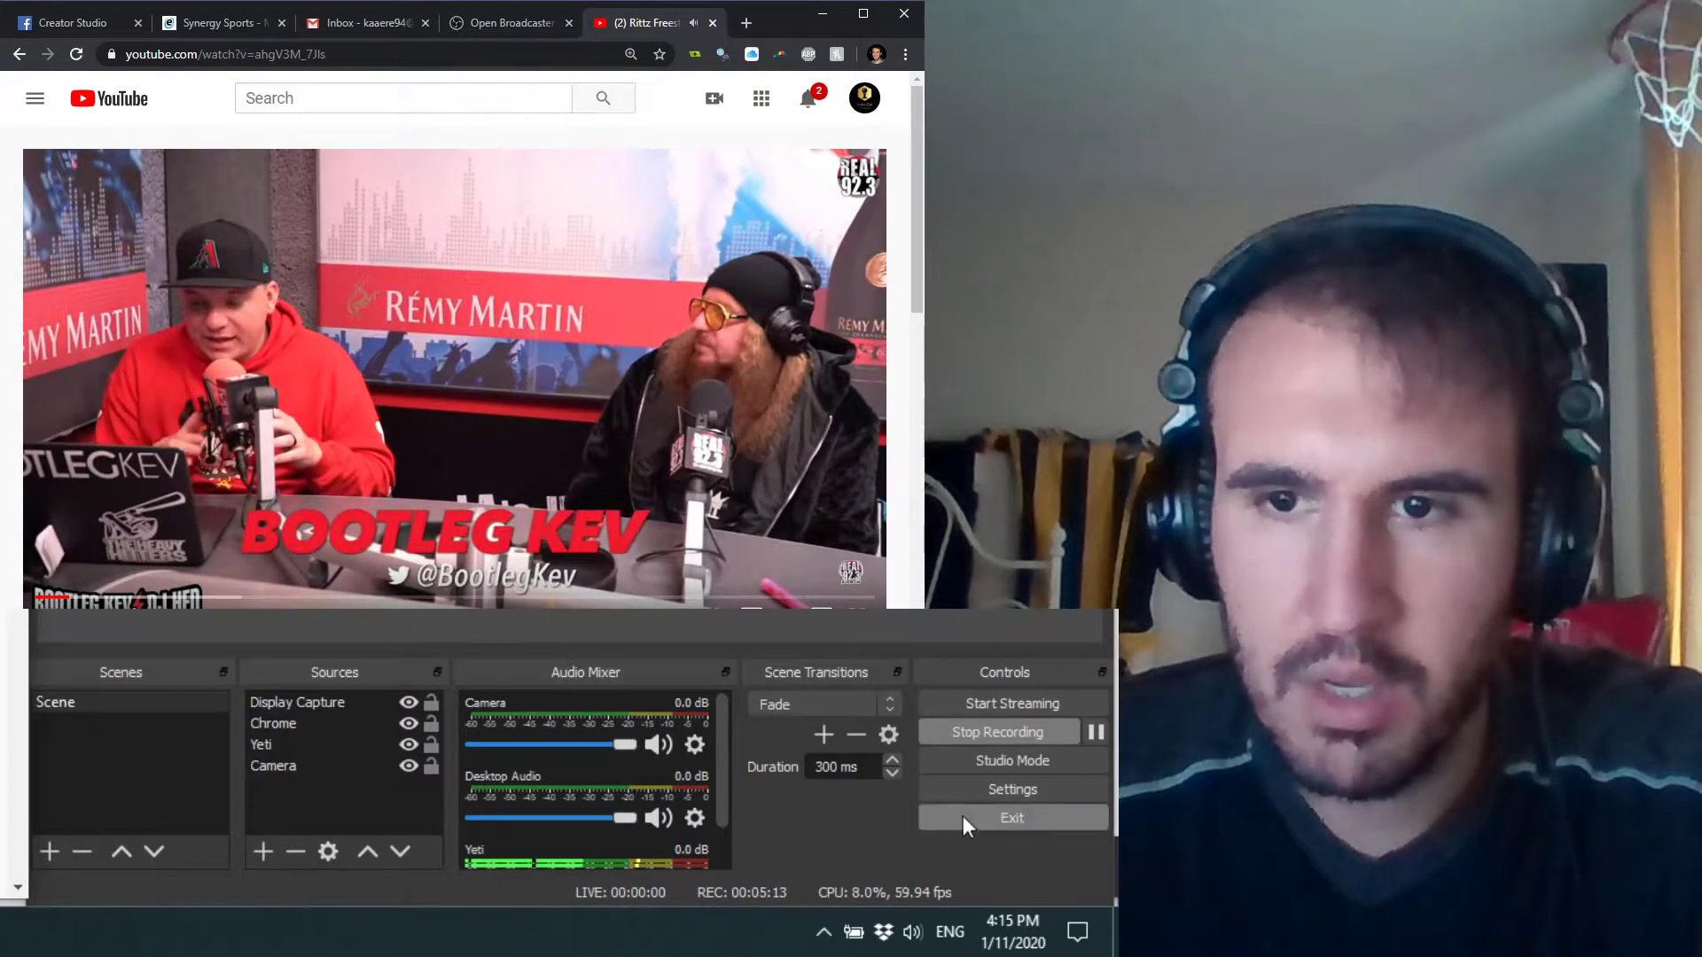
# Step: Review OBS's Audio settings page, confirm with OK, and start the YouTube freestyle playing
pyautogui.click(993, 786)
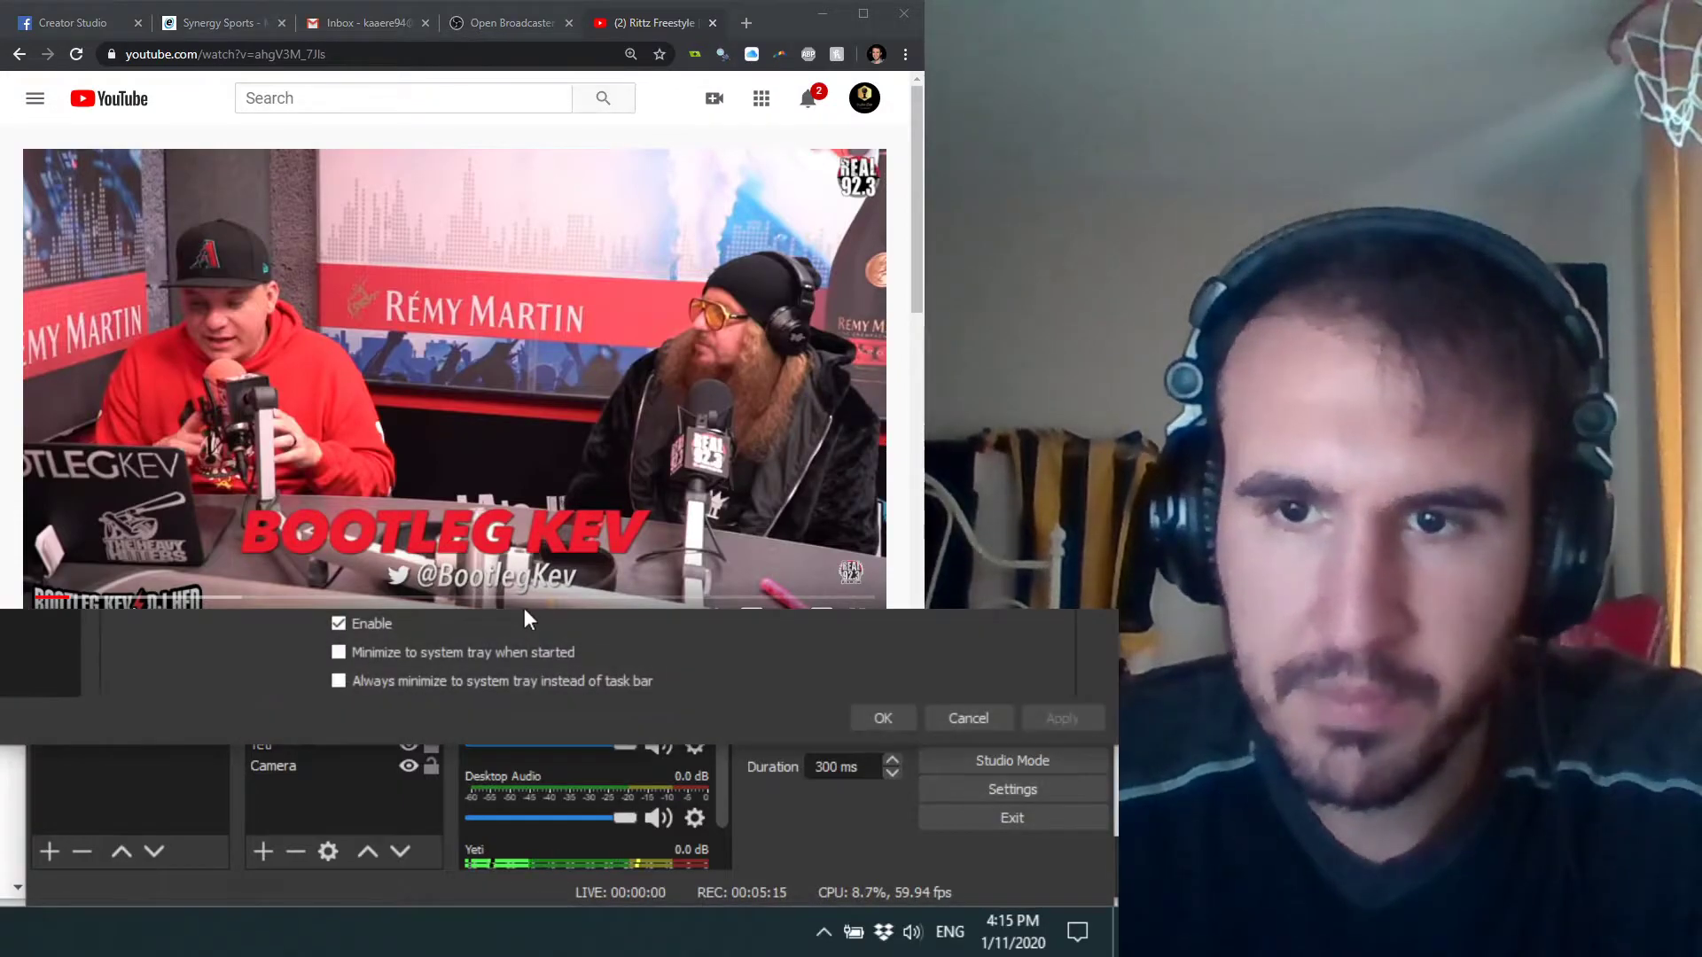
pyautogui.click(35, 49)
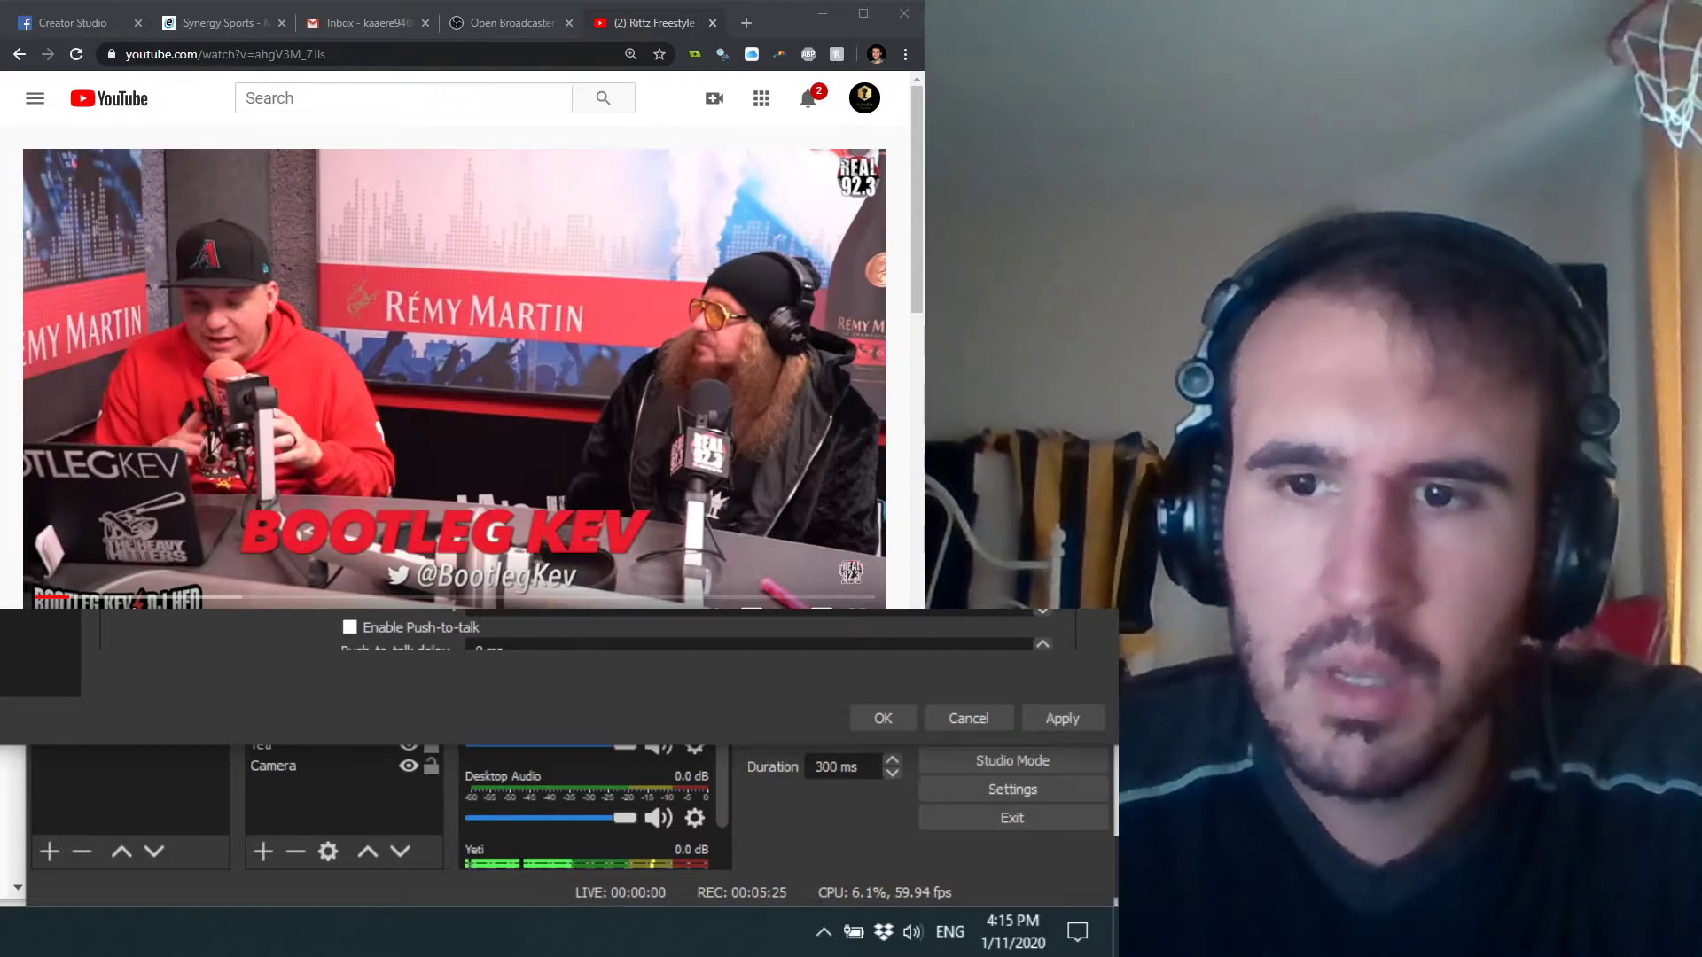
pyautogui.click(874, 720)
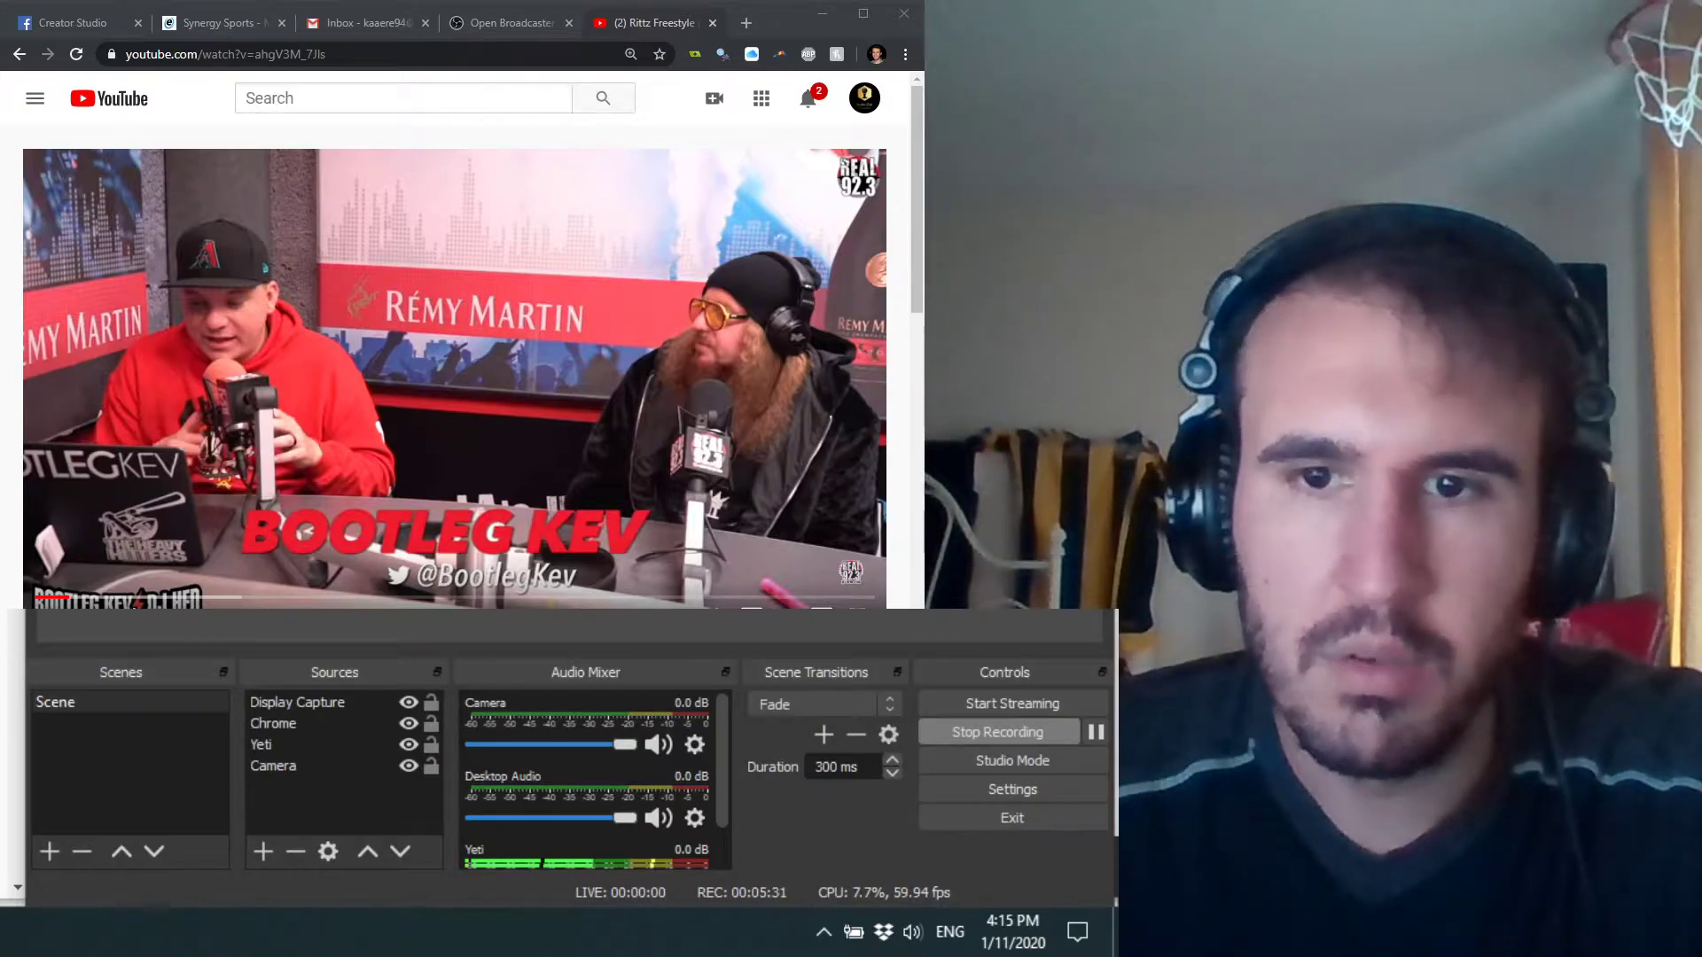
pyautogui.click(51, 610)
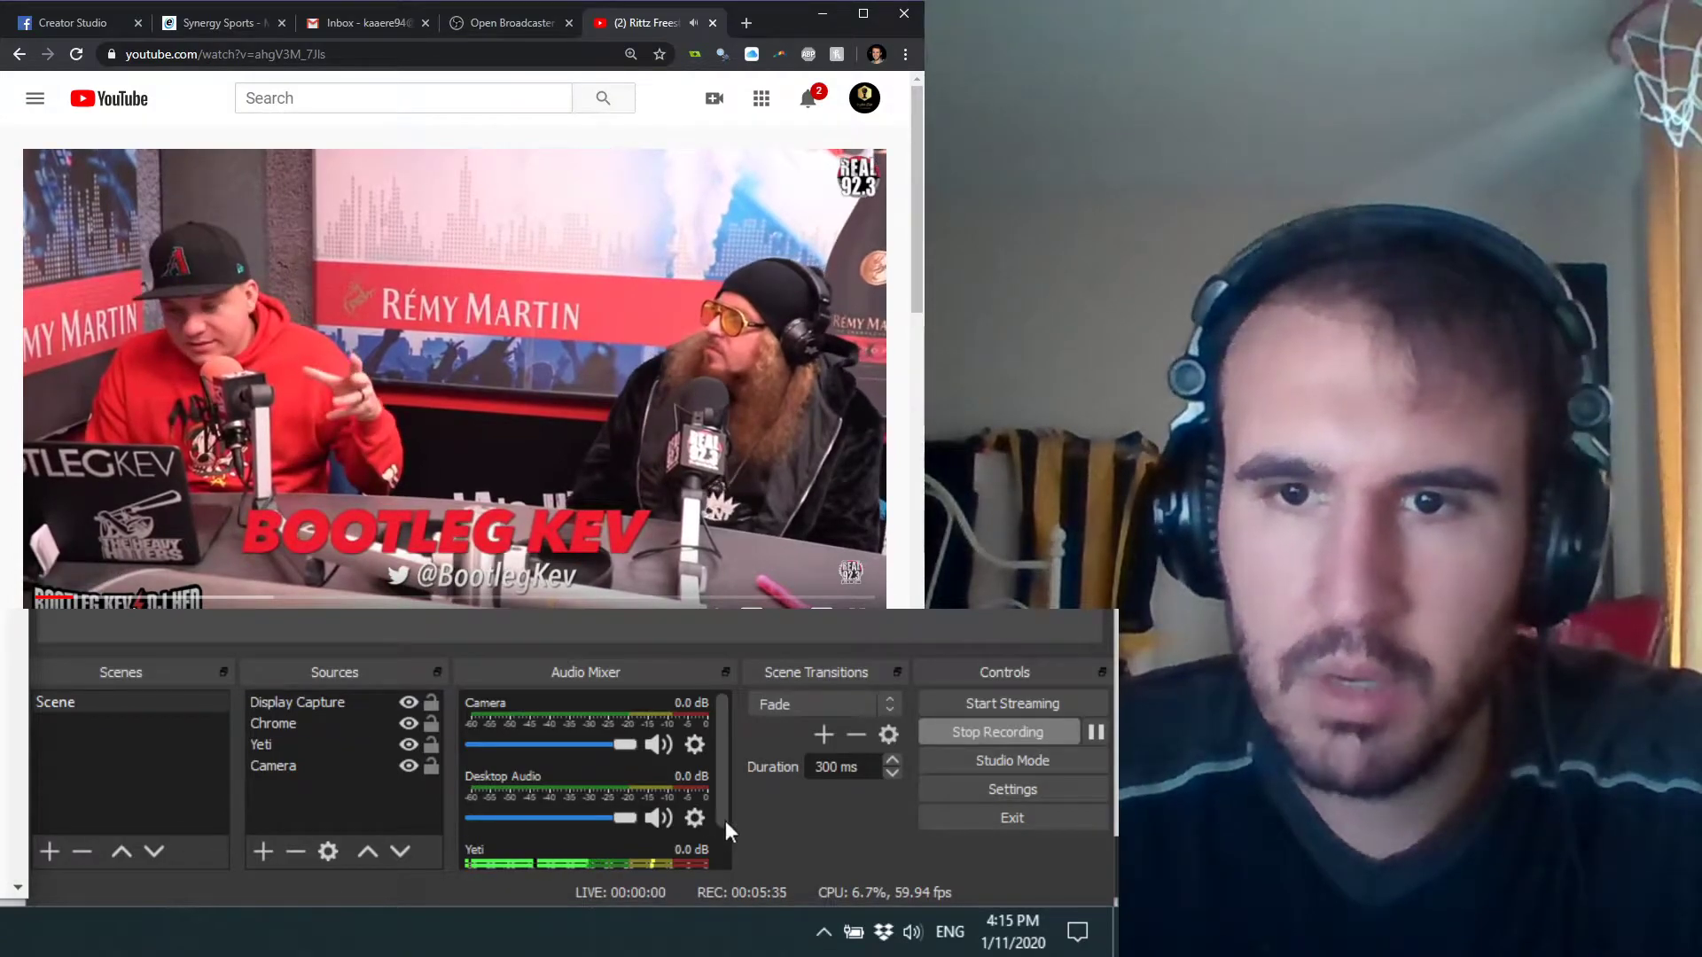
pyautogui.click(973, 784)
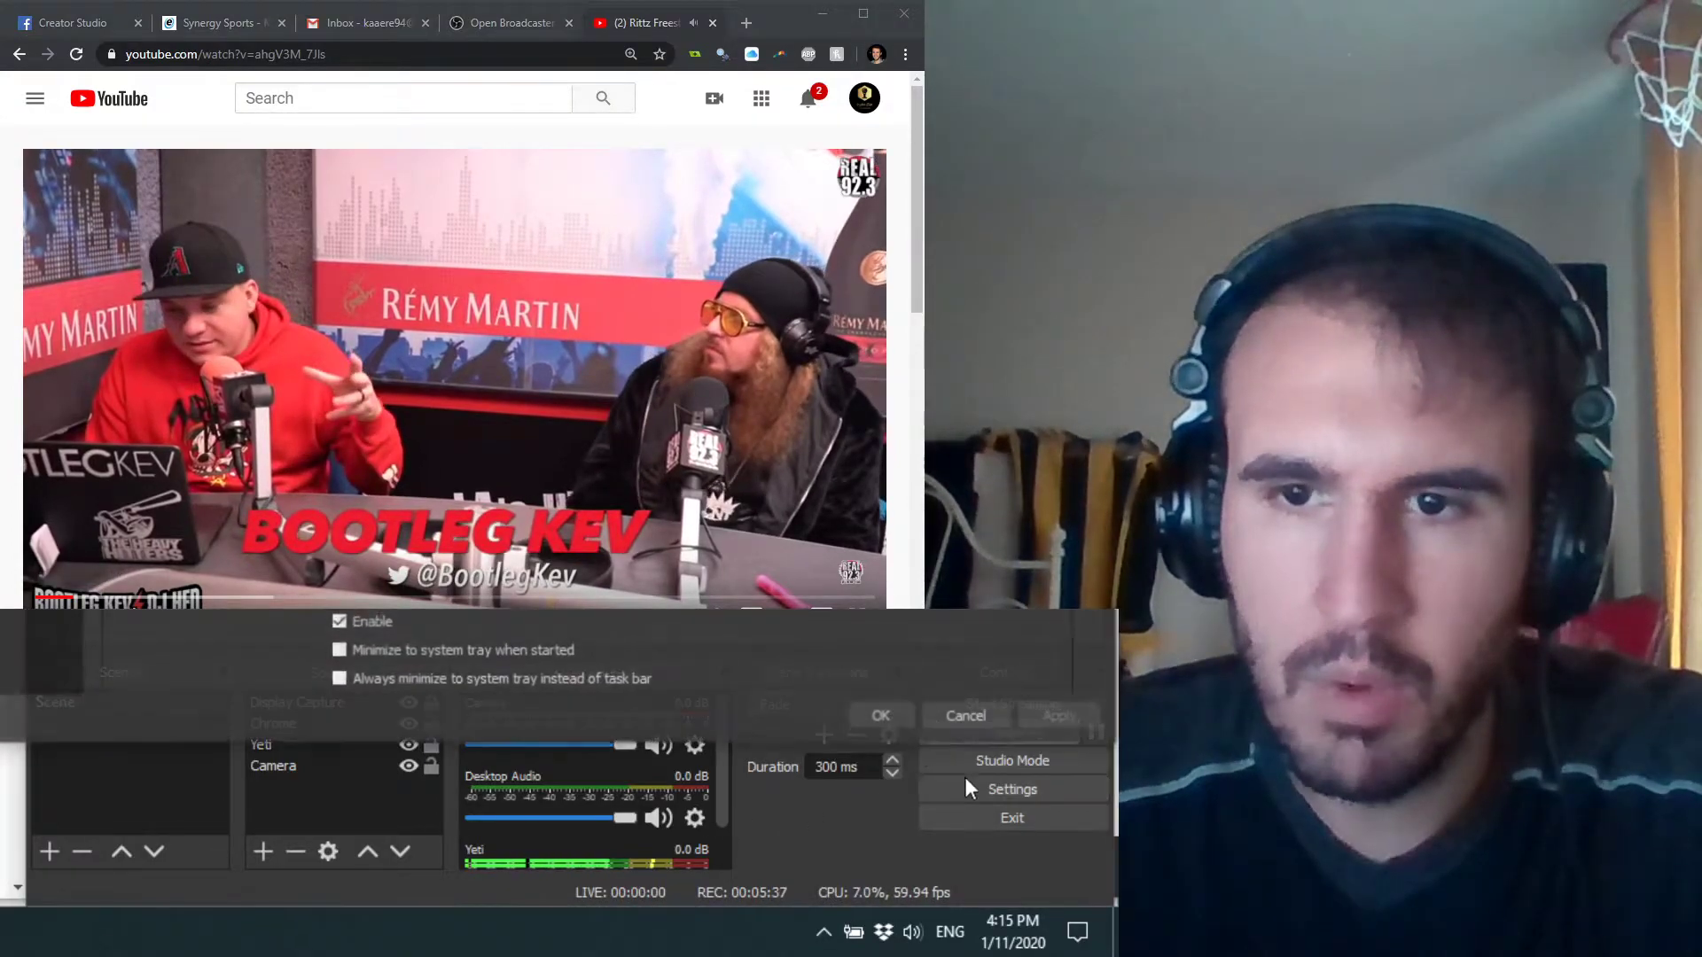
pyautogui.click(27, 40)
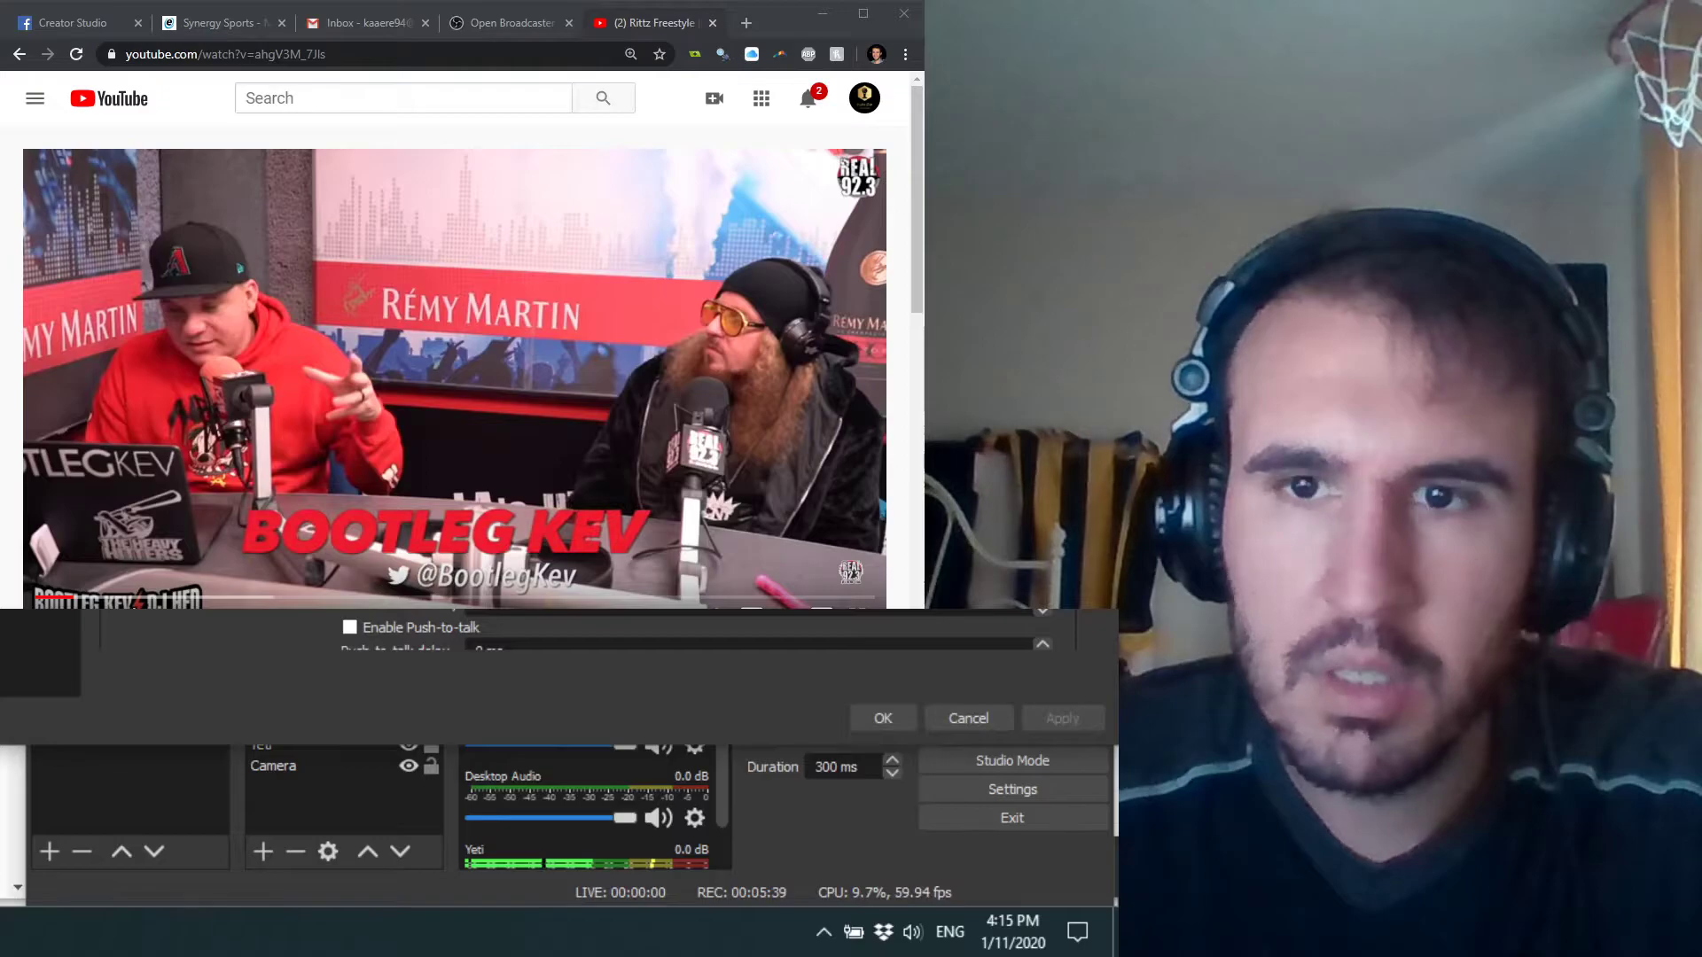
pyautogui.click(886, 718)
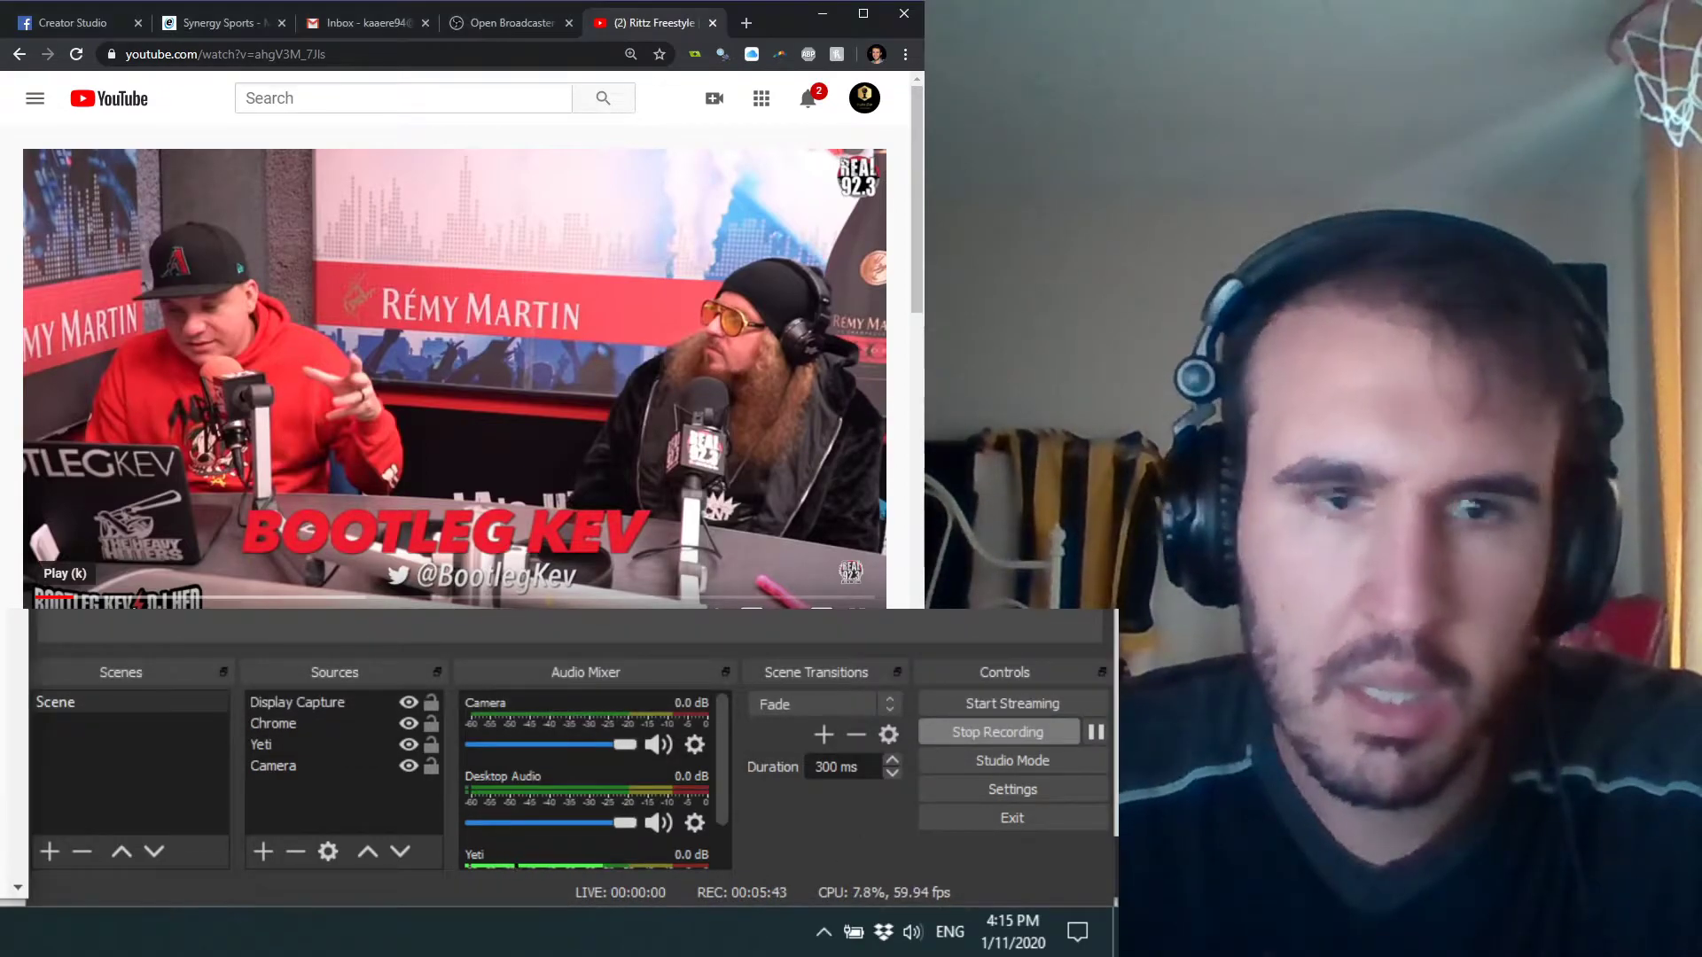
pyautogui.click(49, 611)
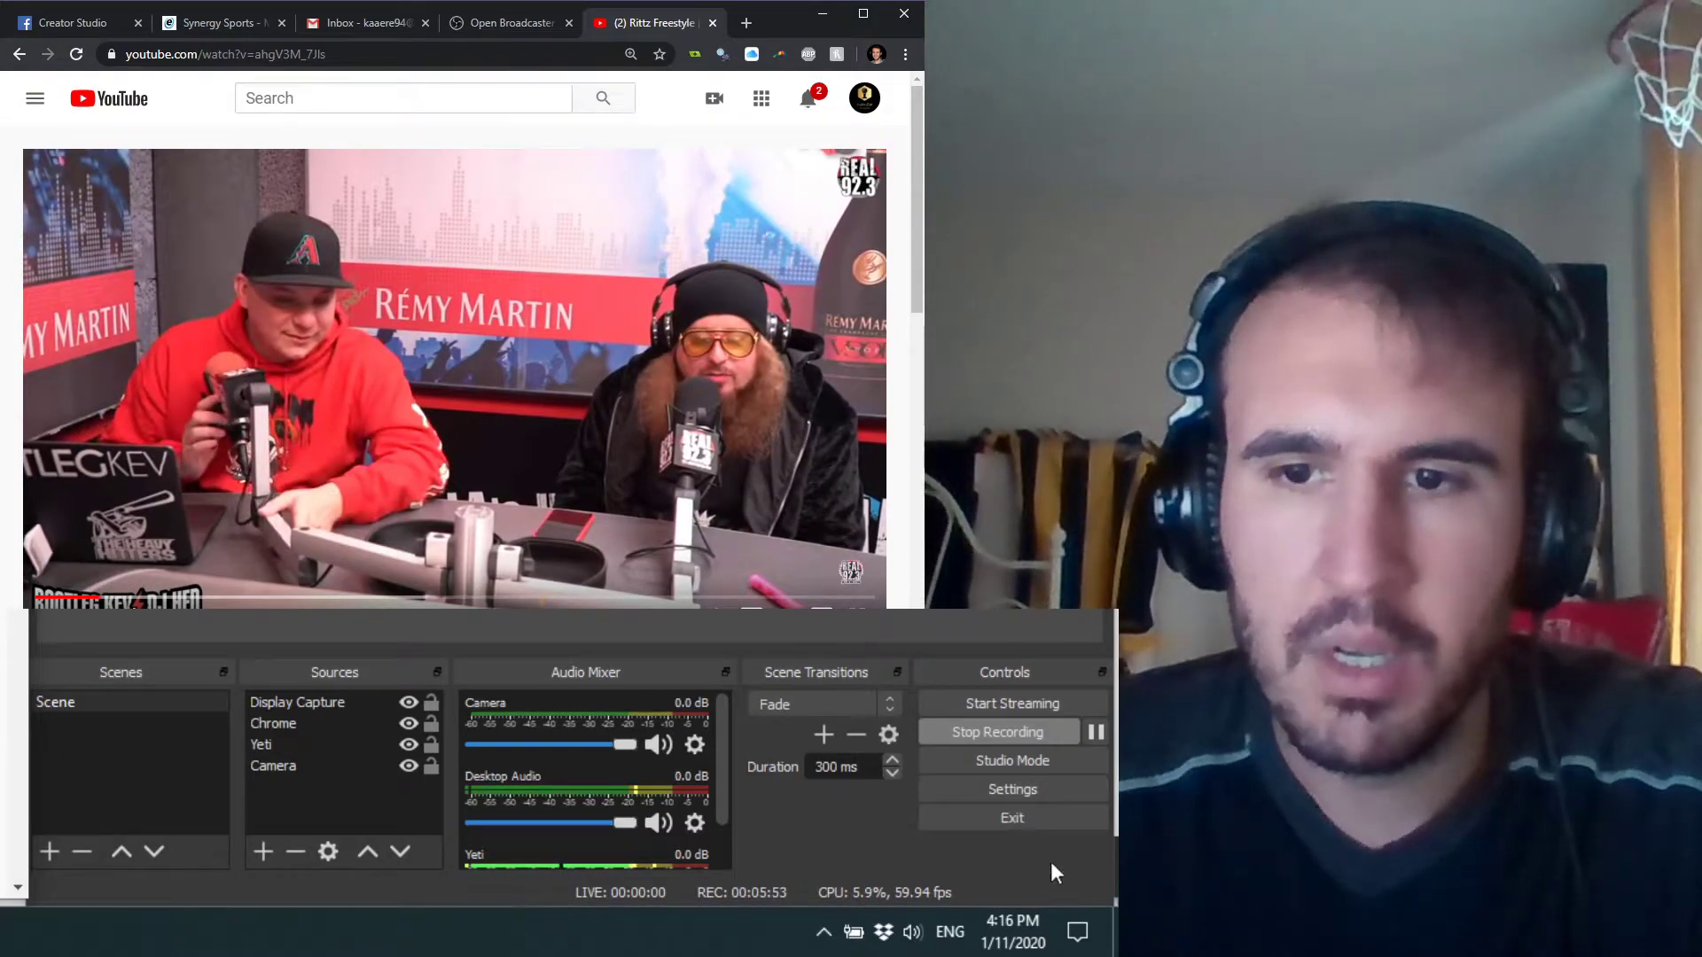
pyautogui.click(912, 939)
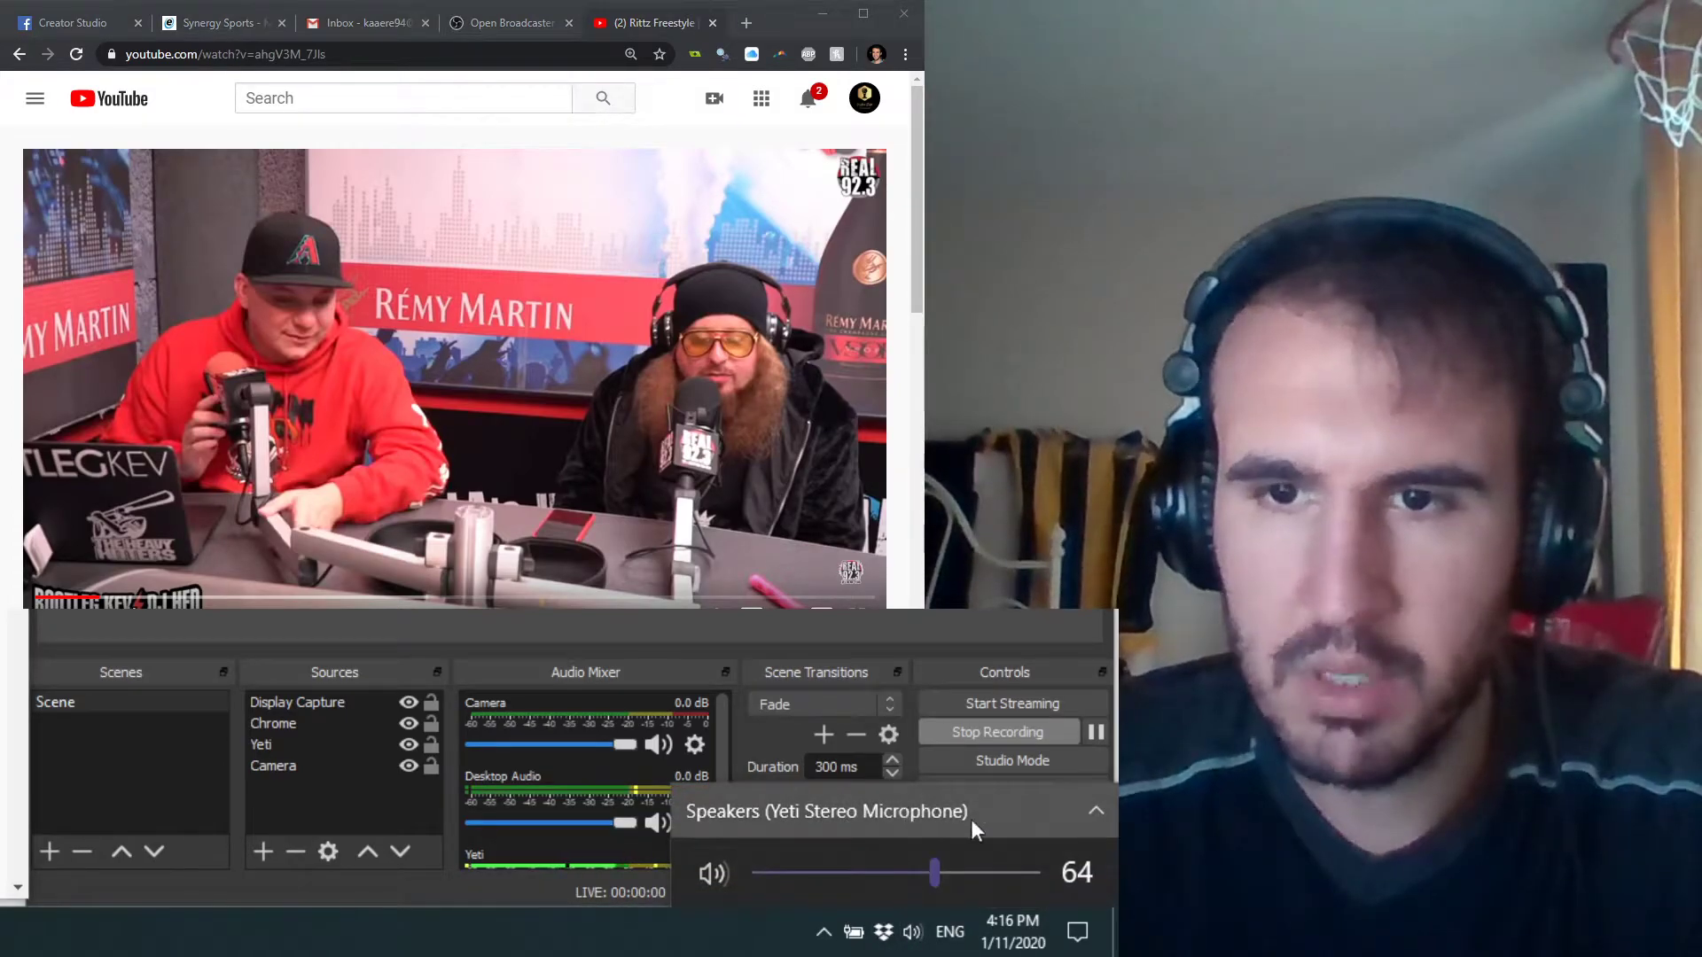
pyautogui.click(911, 821)
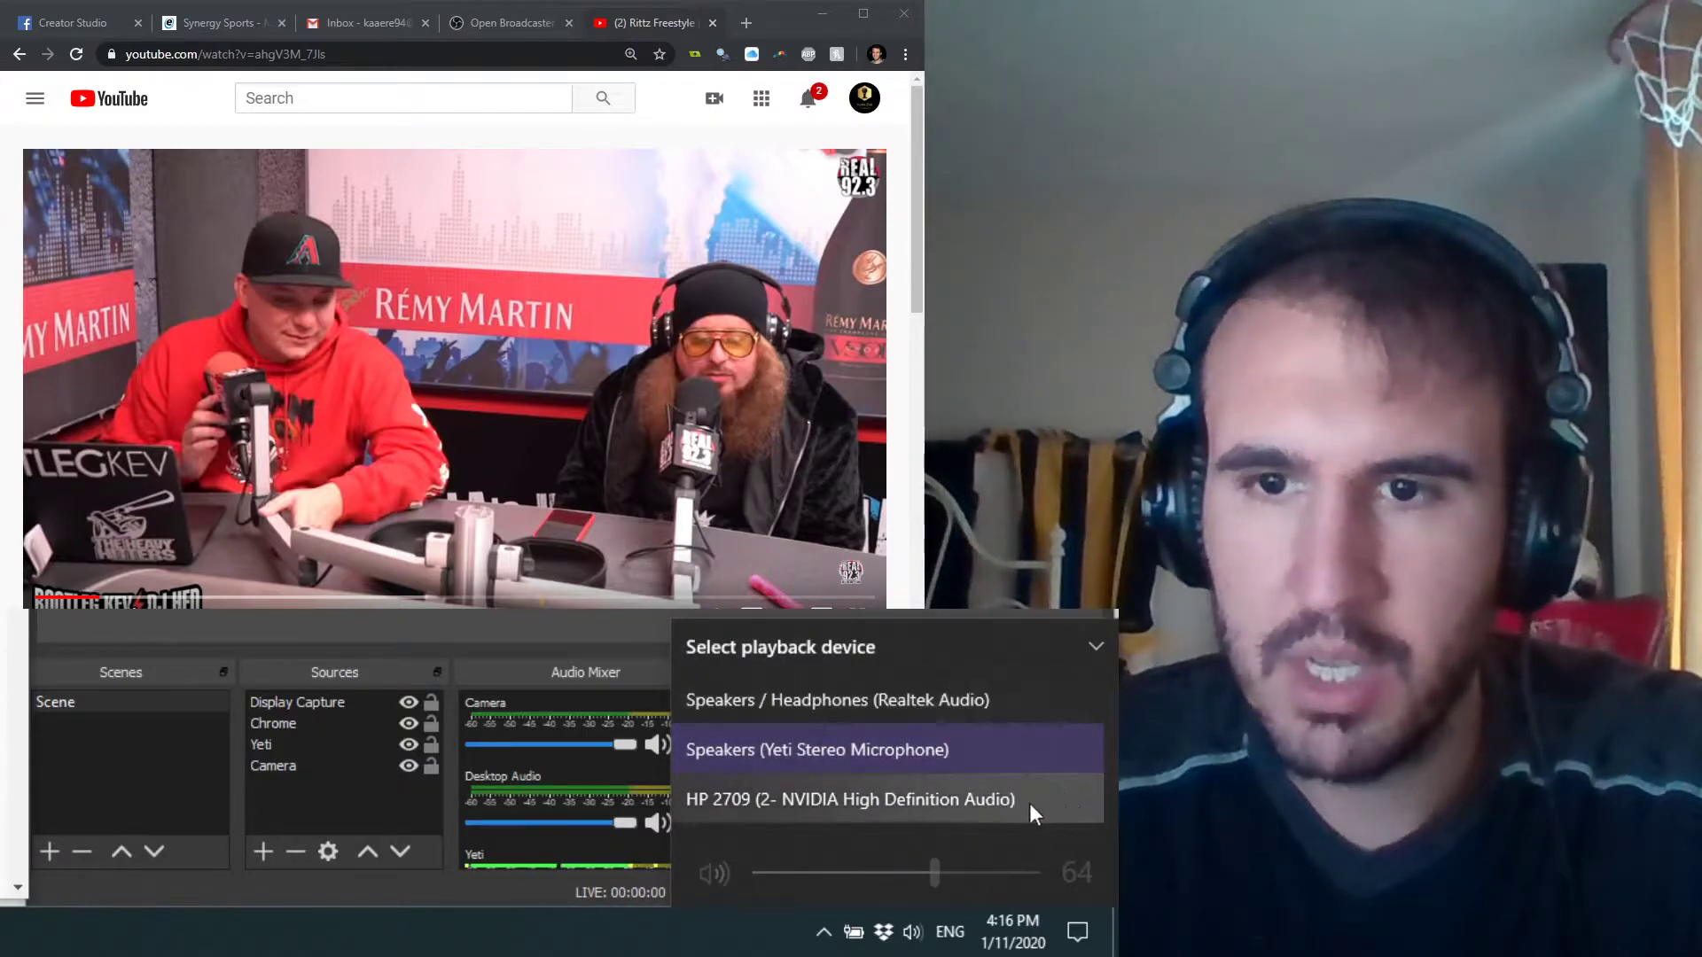
pyautogui.click(706, 624)
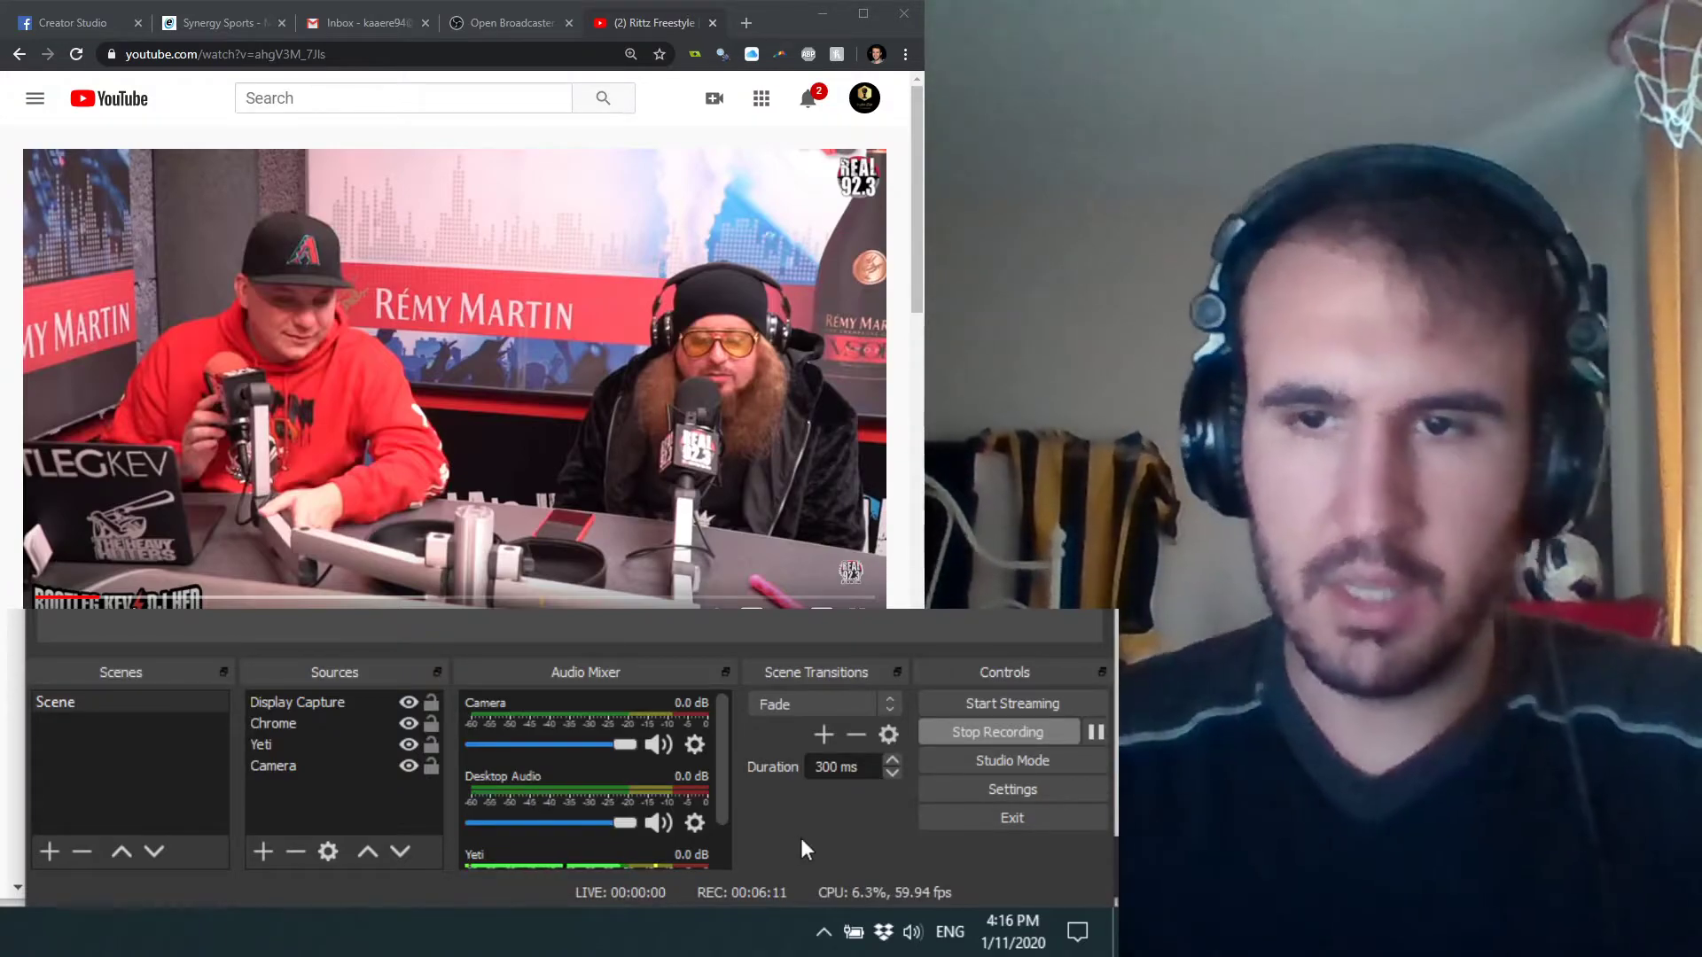
pyautogui.click(917, 784)
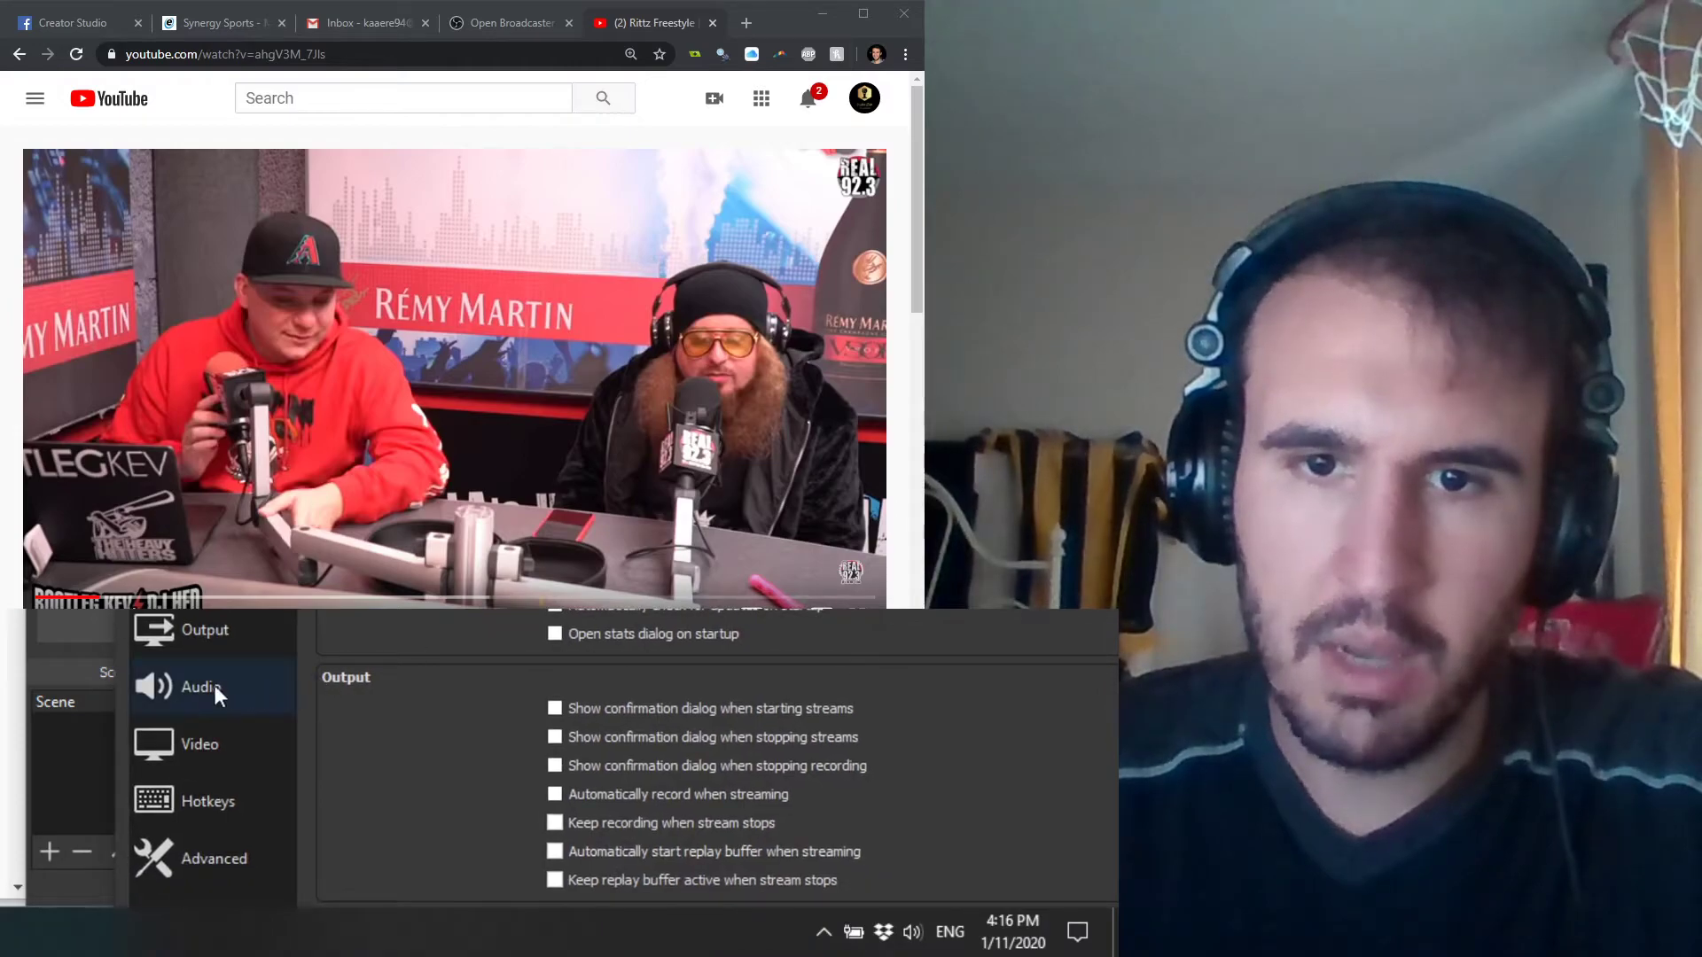
pyautogui.click(214, 684)
pyautogui.moveTo(612, 454); pyautogui.dragTo(445, 468)
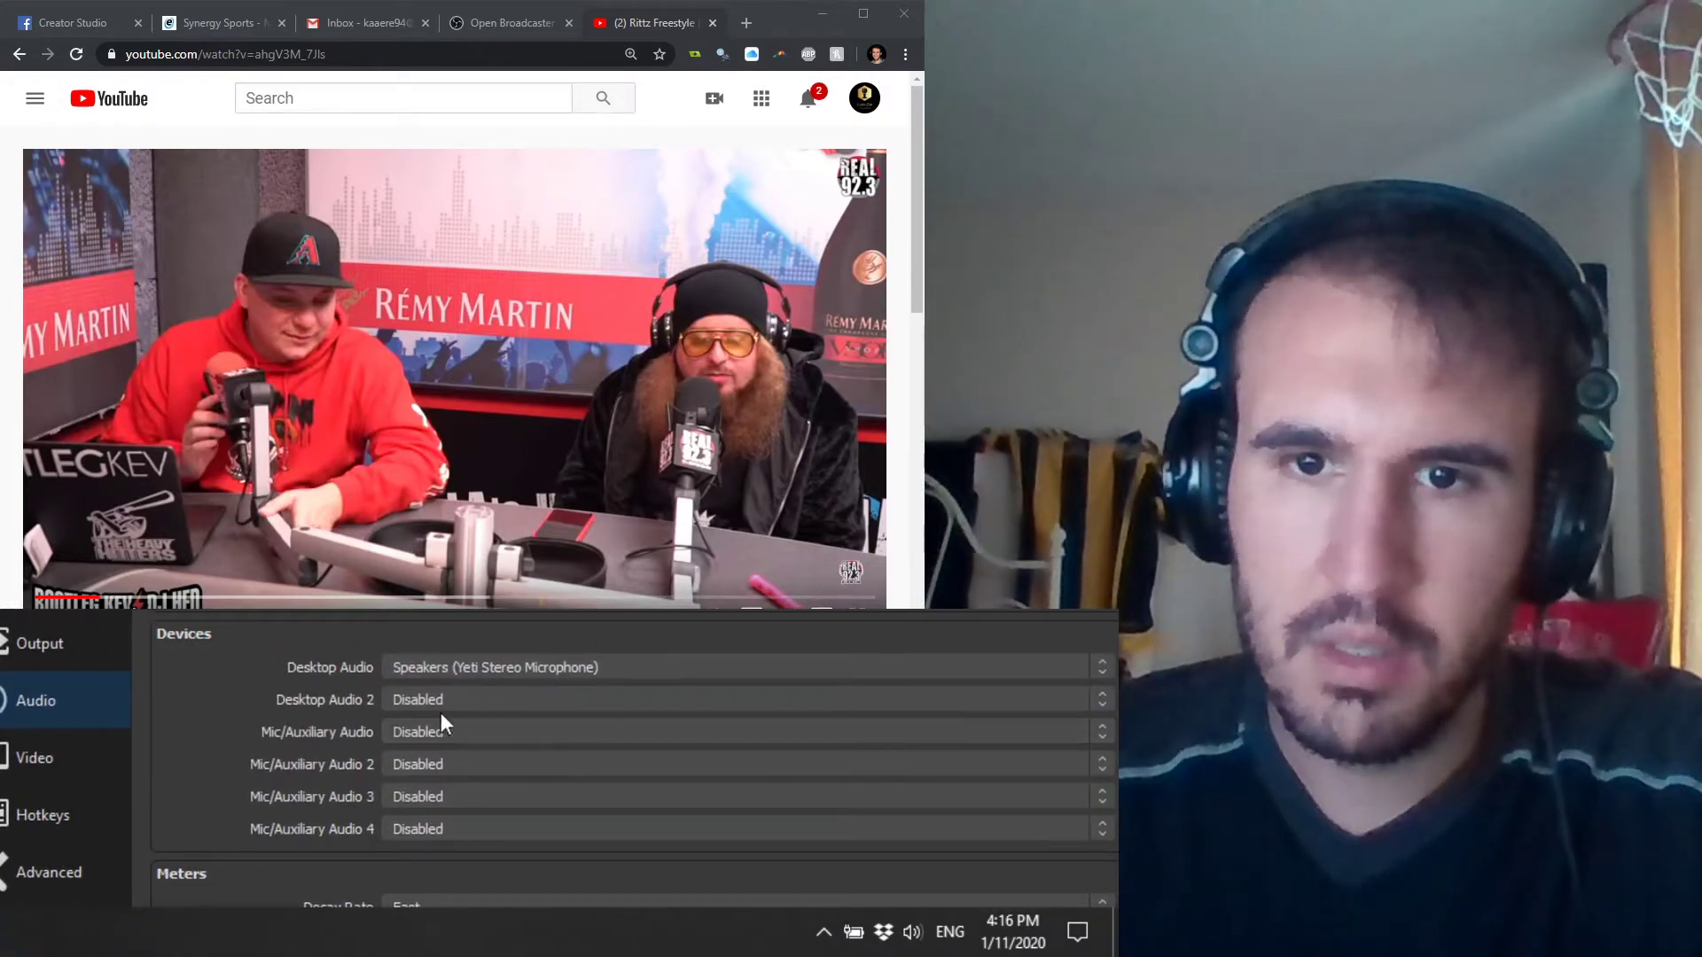
pyautogui.click(542, 670)
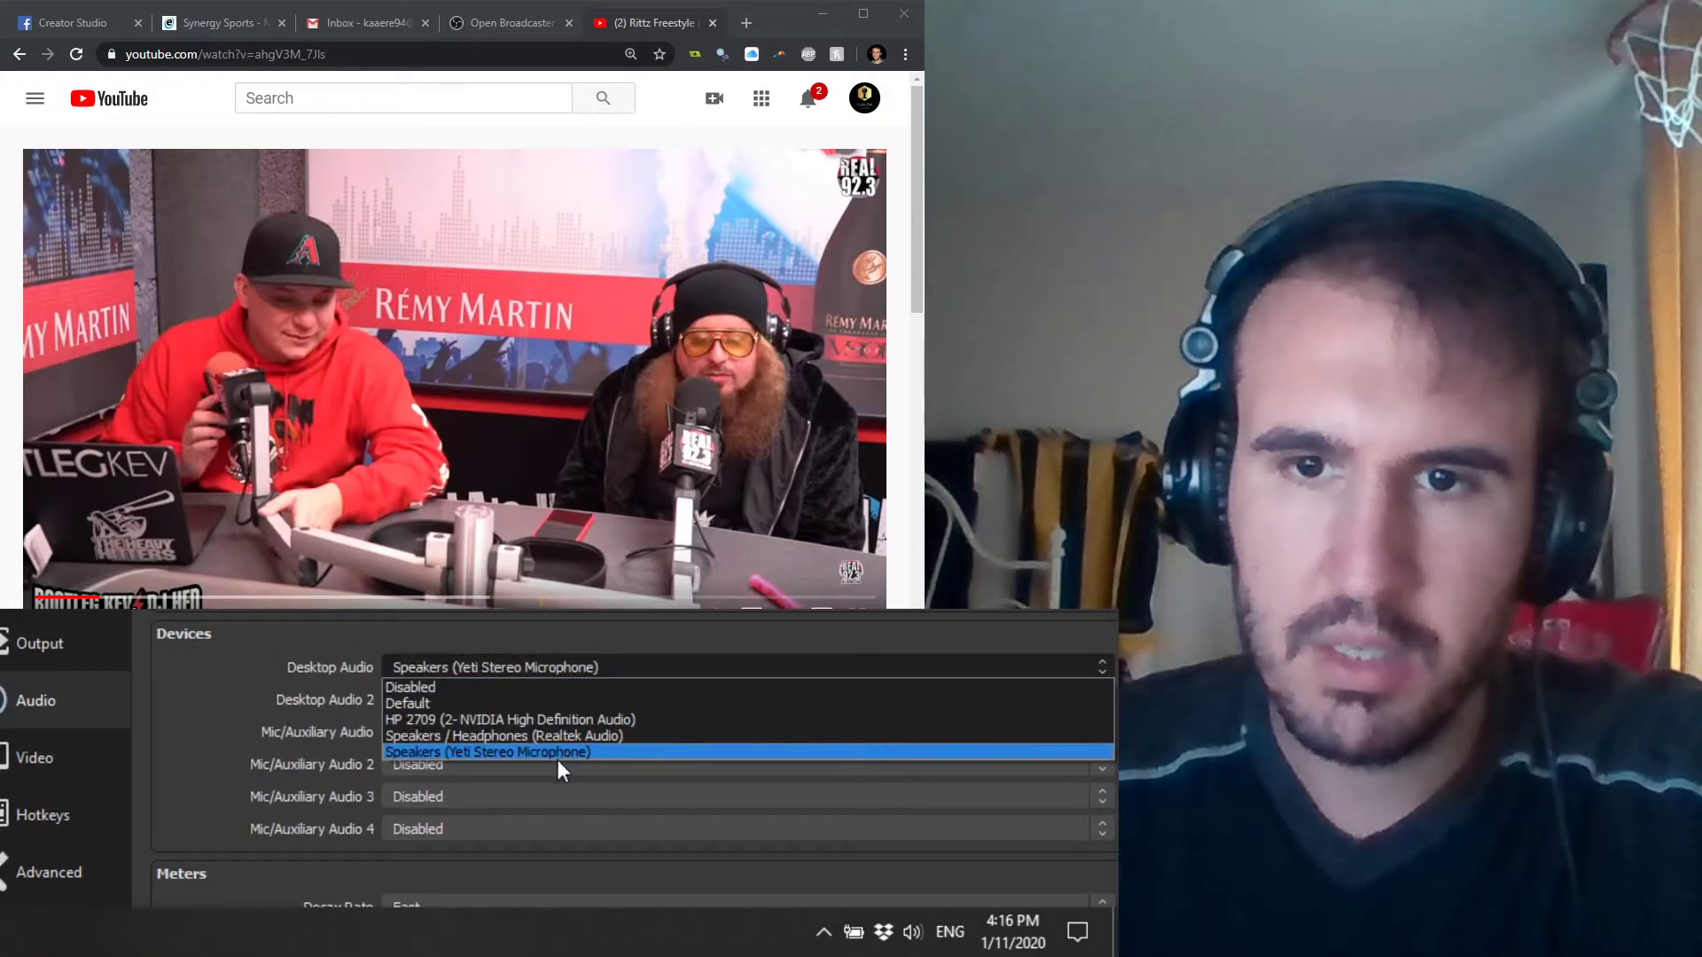
pyautogui.click(912, 932)
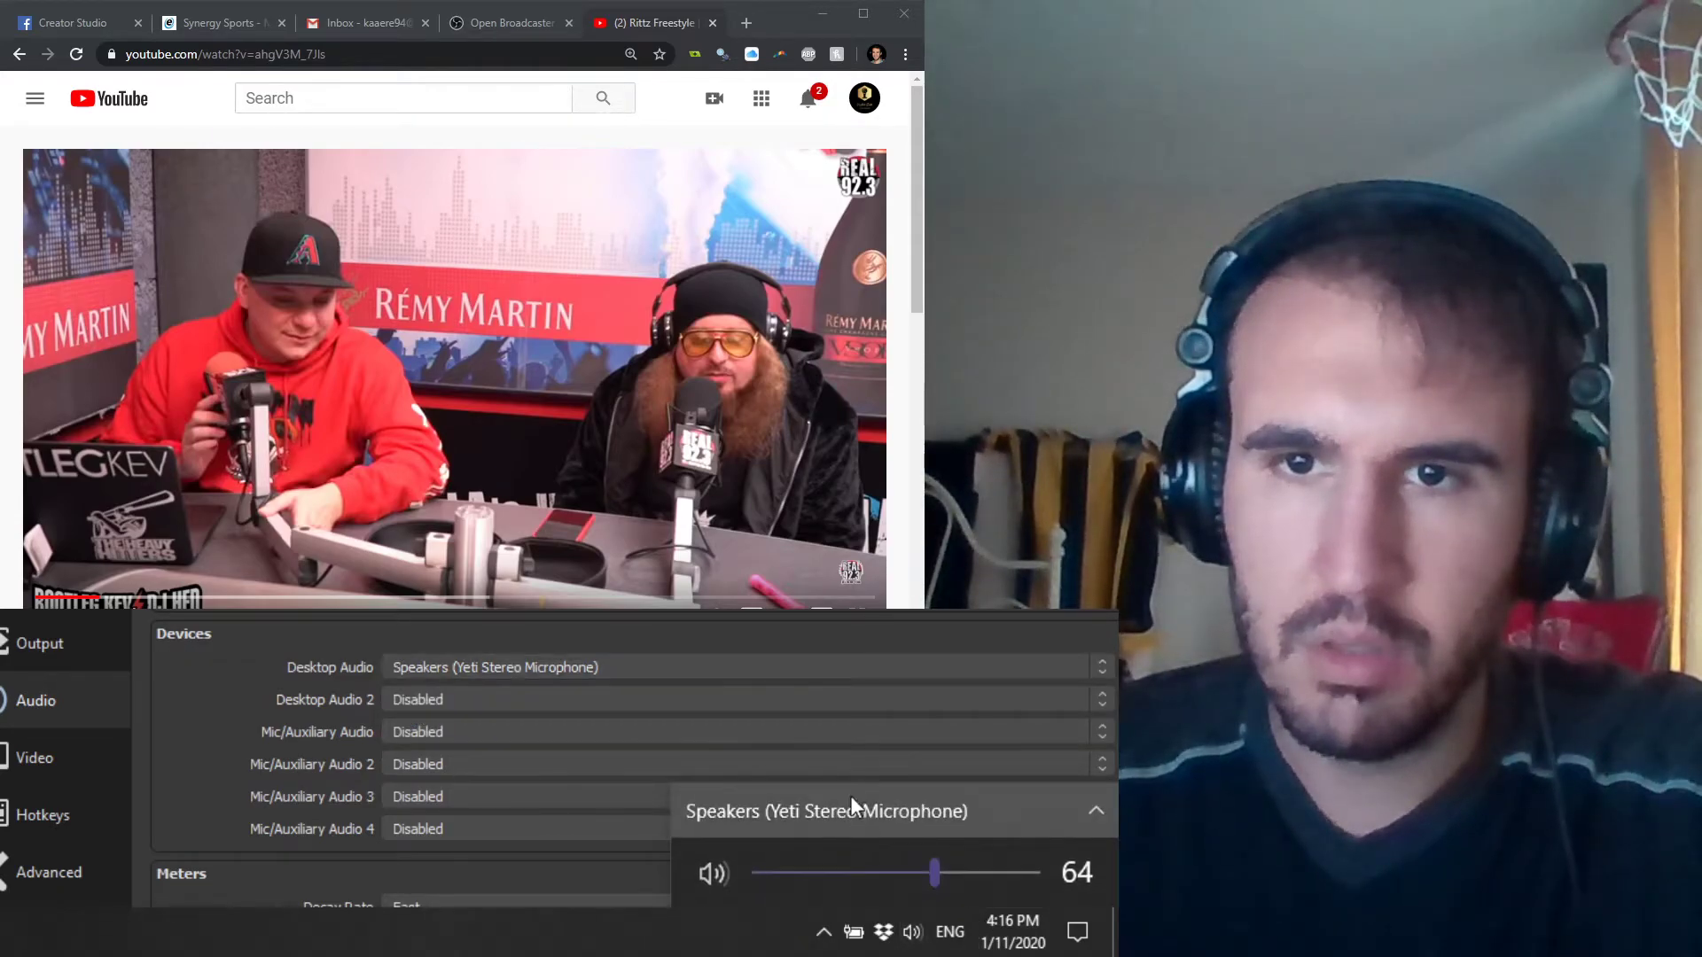
pyautogui.moveTo(709, 470); pyautogui.dragTo(233, 372)
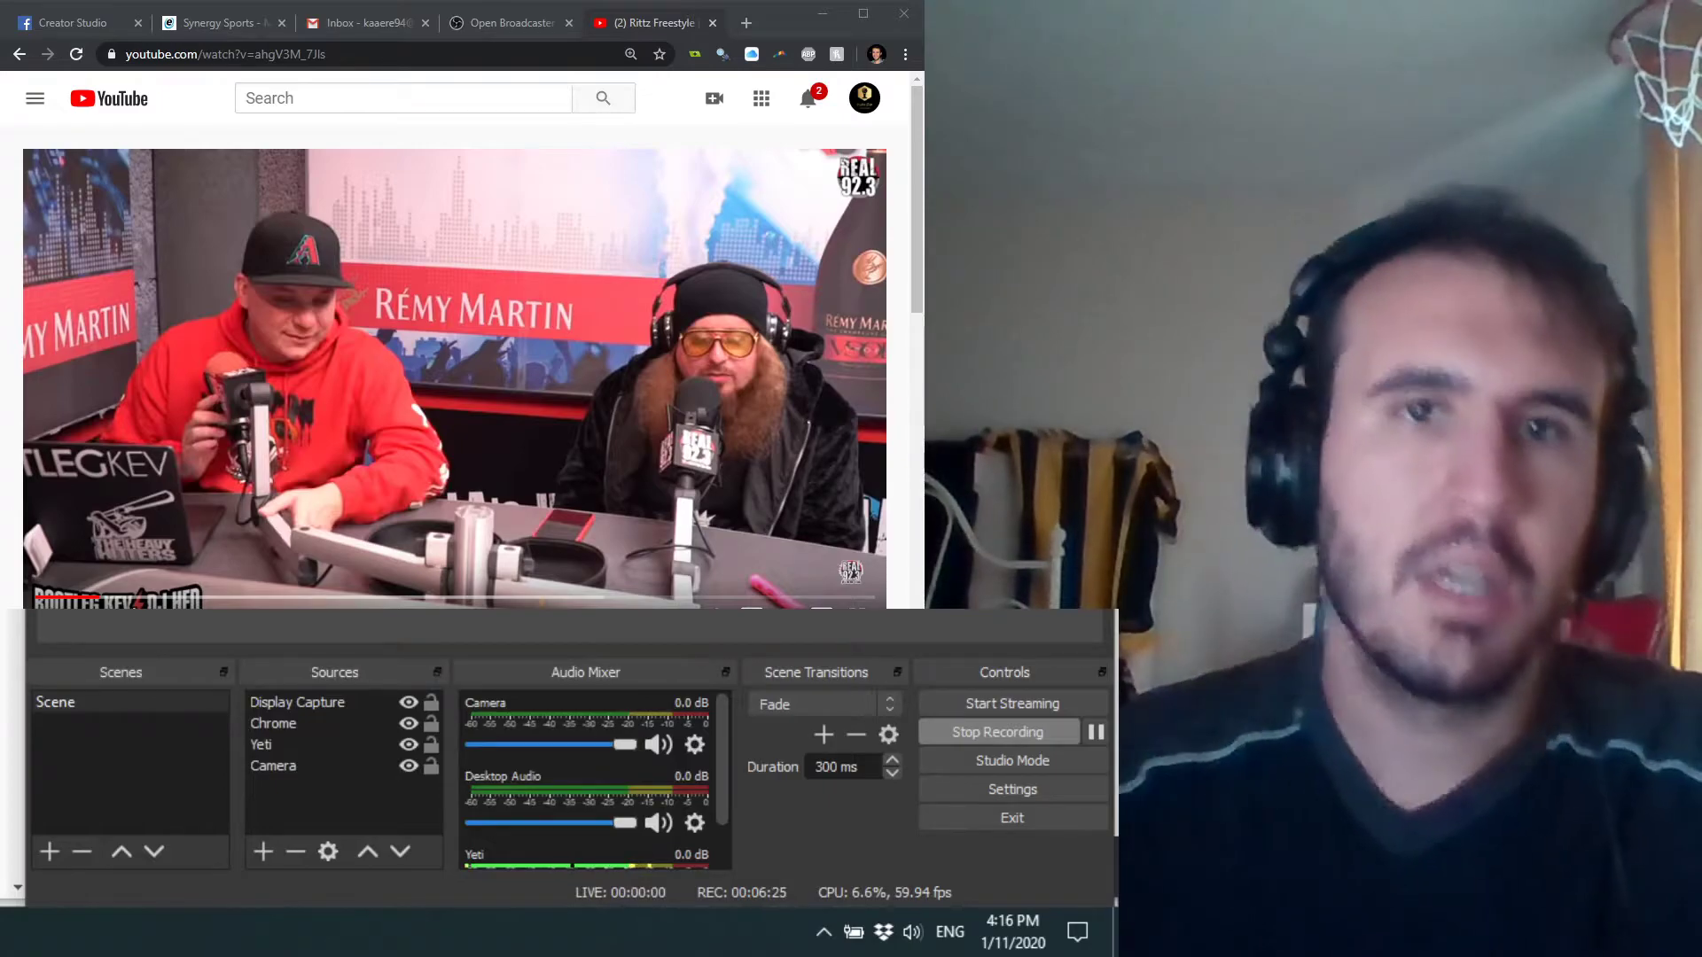
# Step: Close the YouTube tab, then view the Chrome source's properties and cancel without changes
pyautogui.click(713, 23)
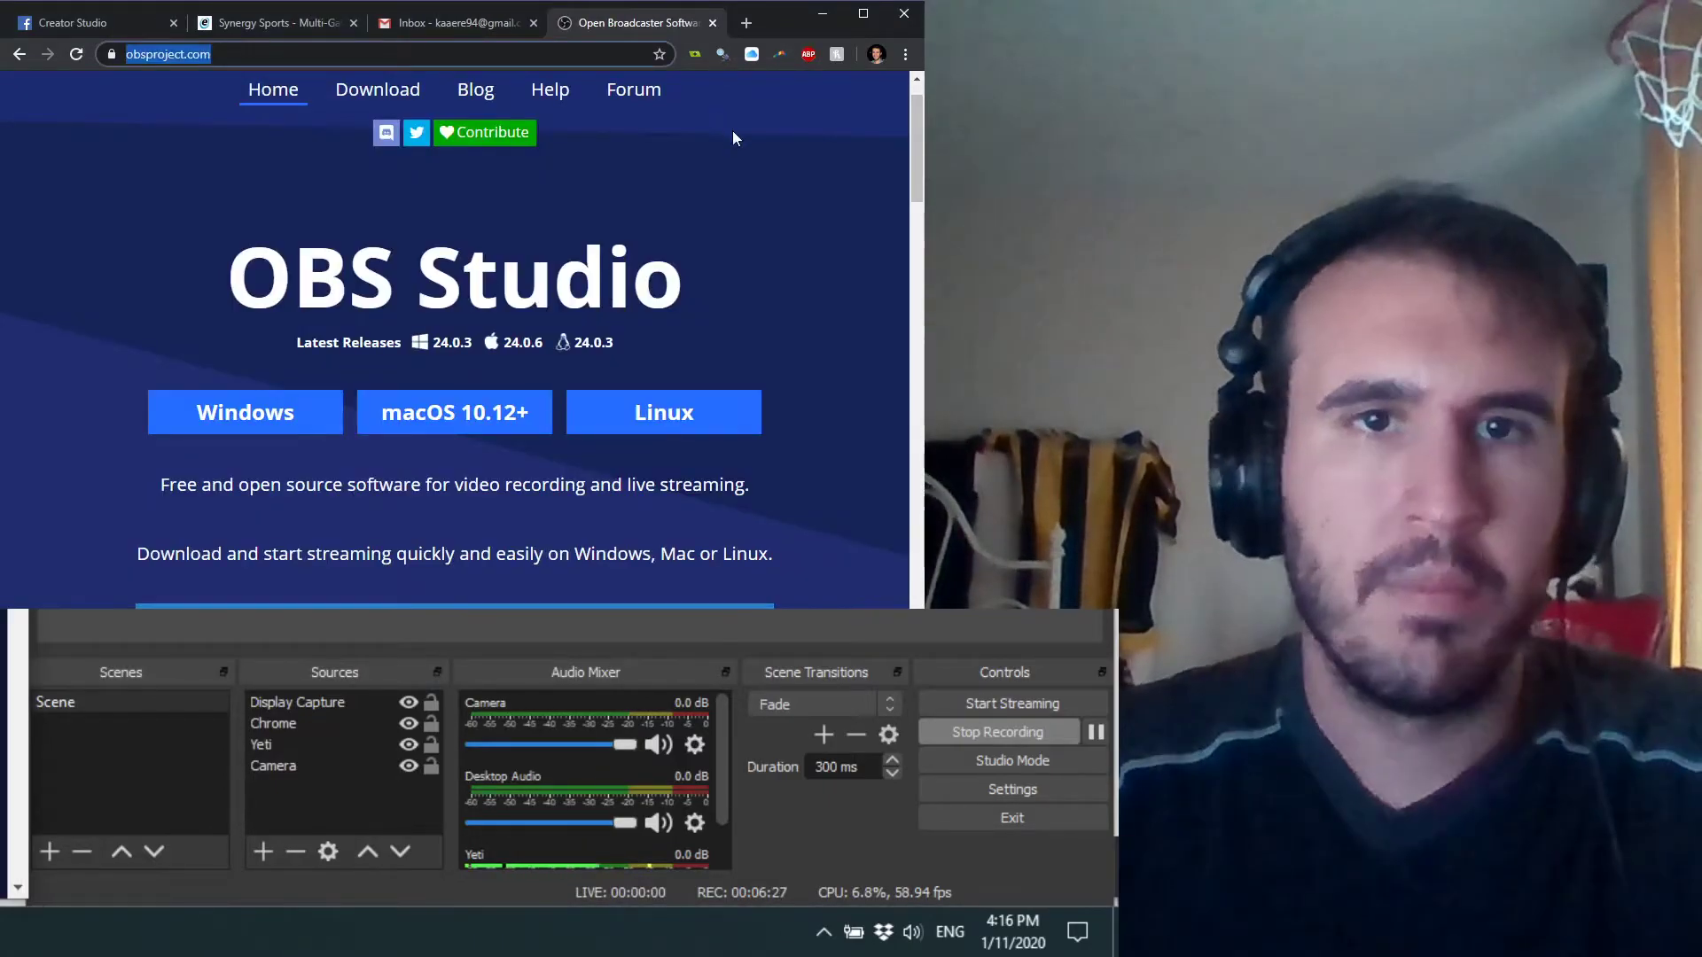
pyautogui.click(273, 766)
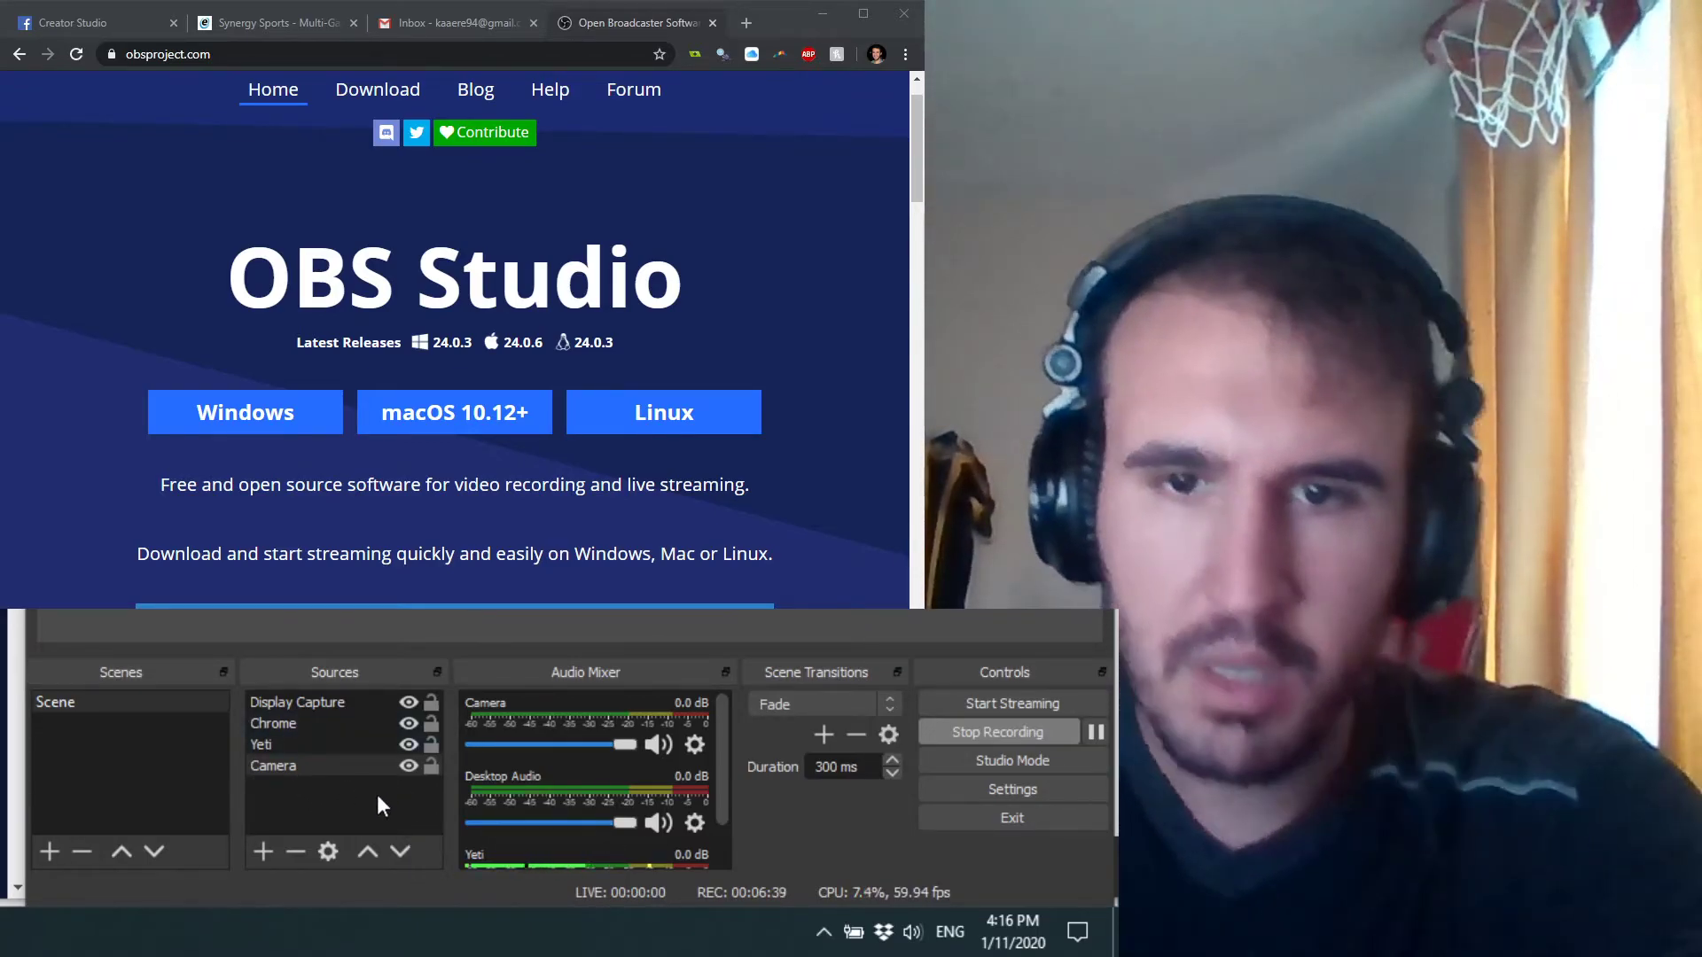
pyautogui.rightClick(301, 722)
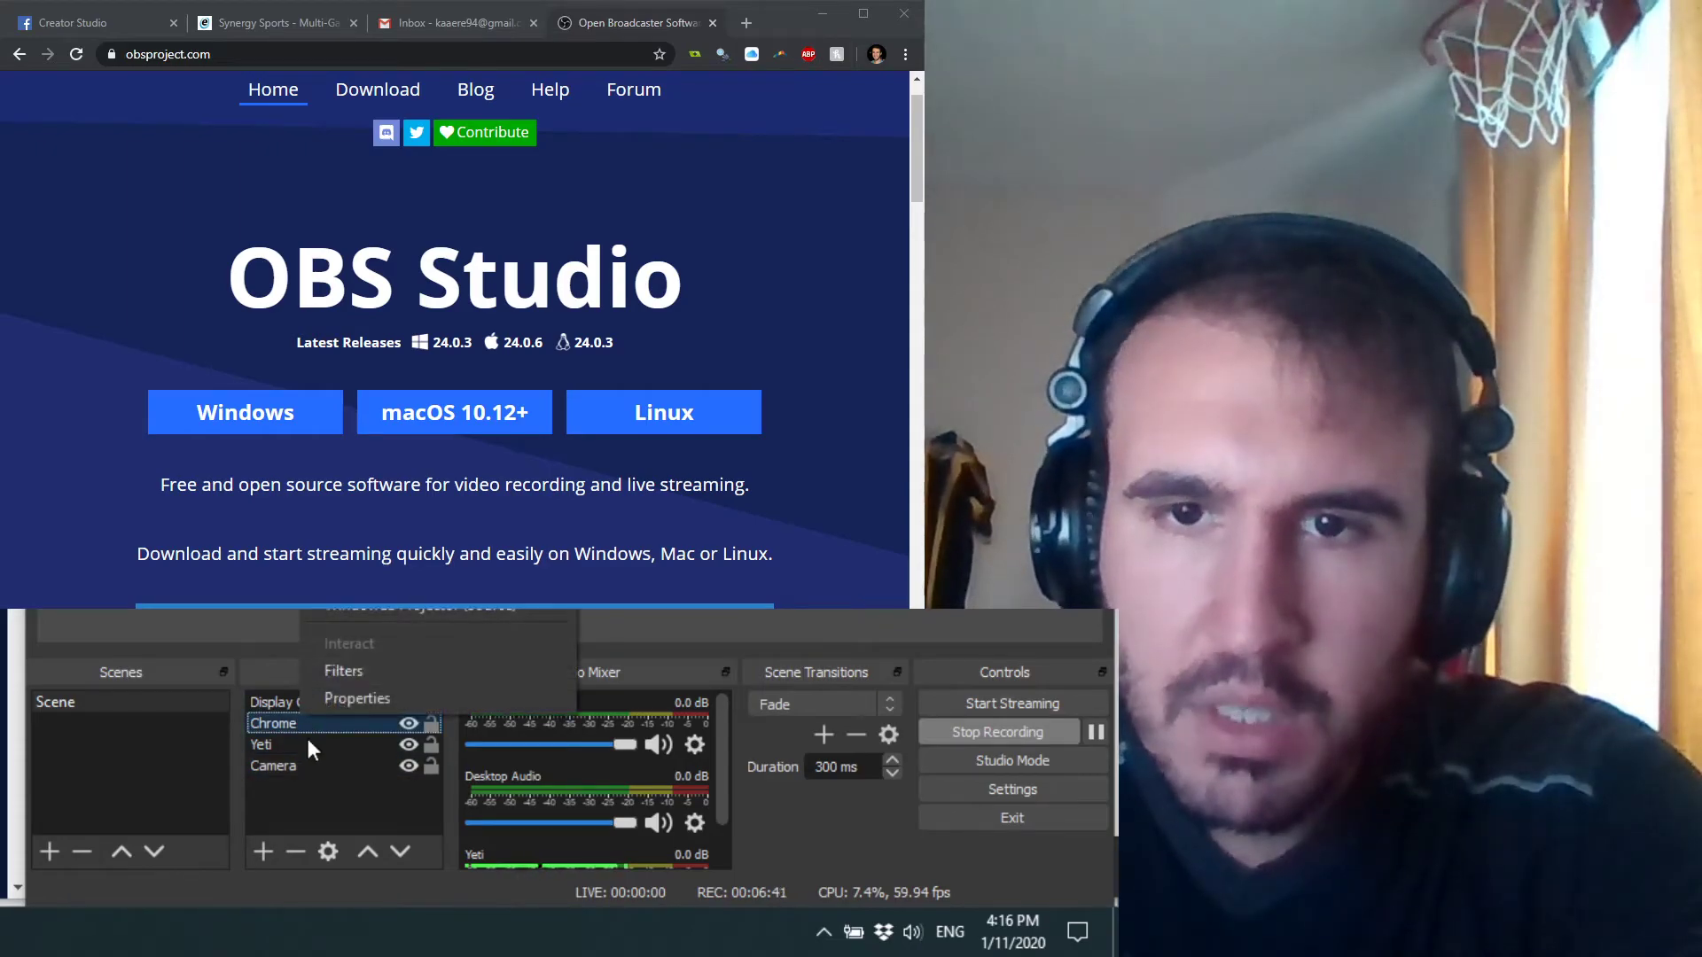
pyautogui.click(402, 700)
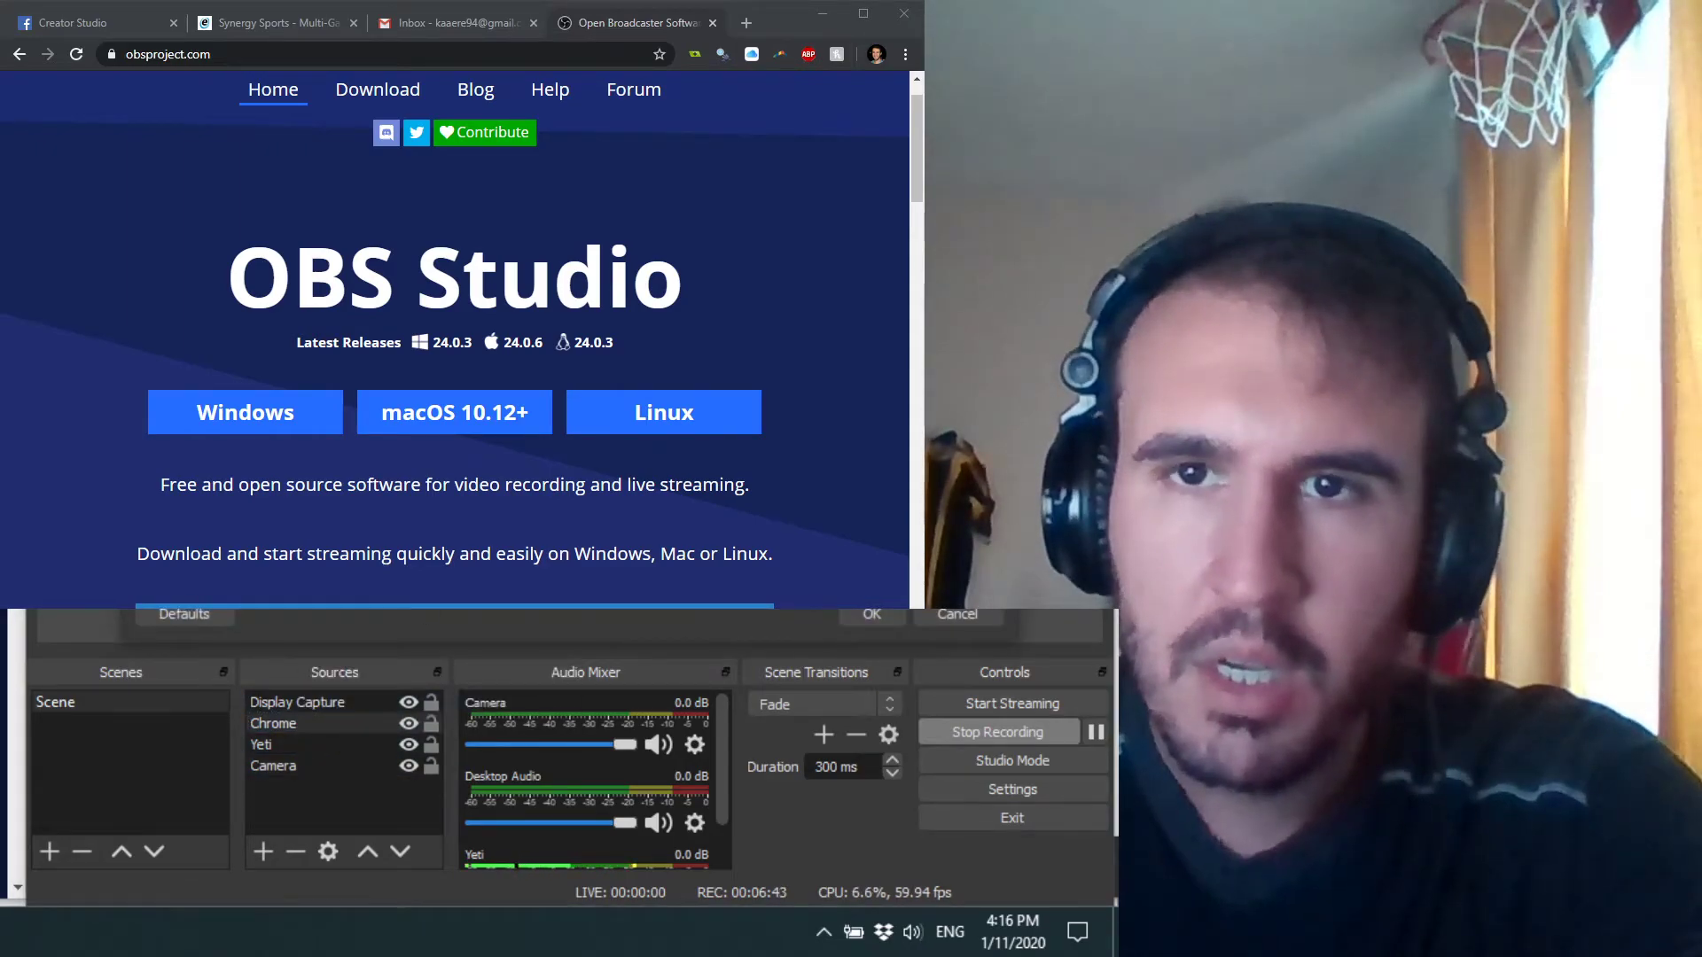
pyautogui.moveTo(479, 146); pyautogui.dragTo(426, 264)
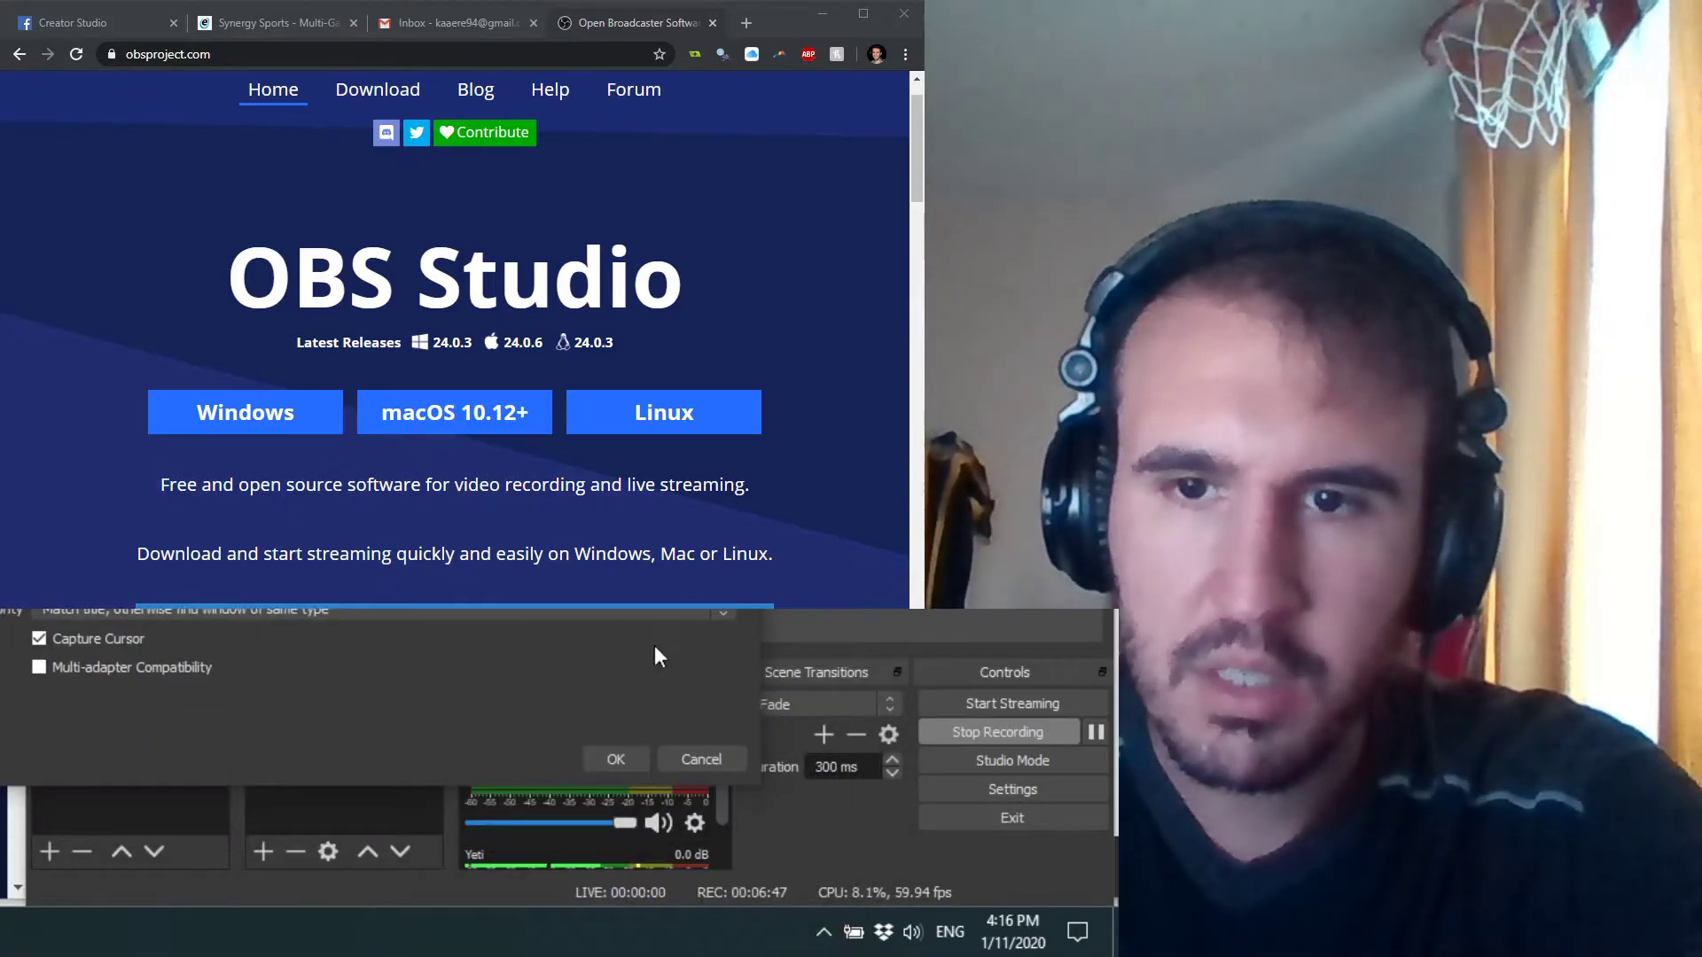
pyautogui.click(708, 757)
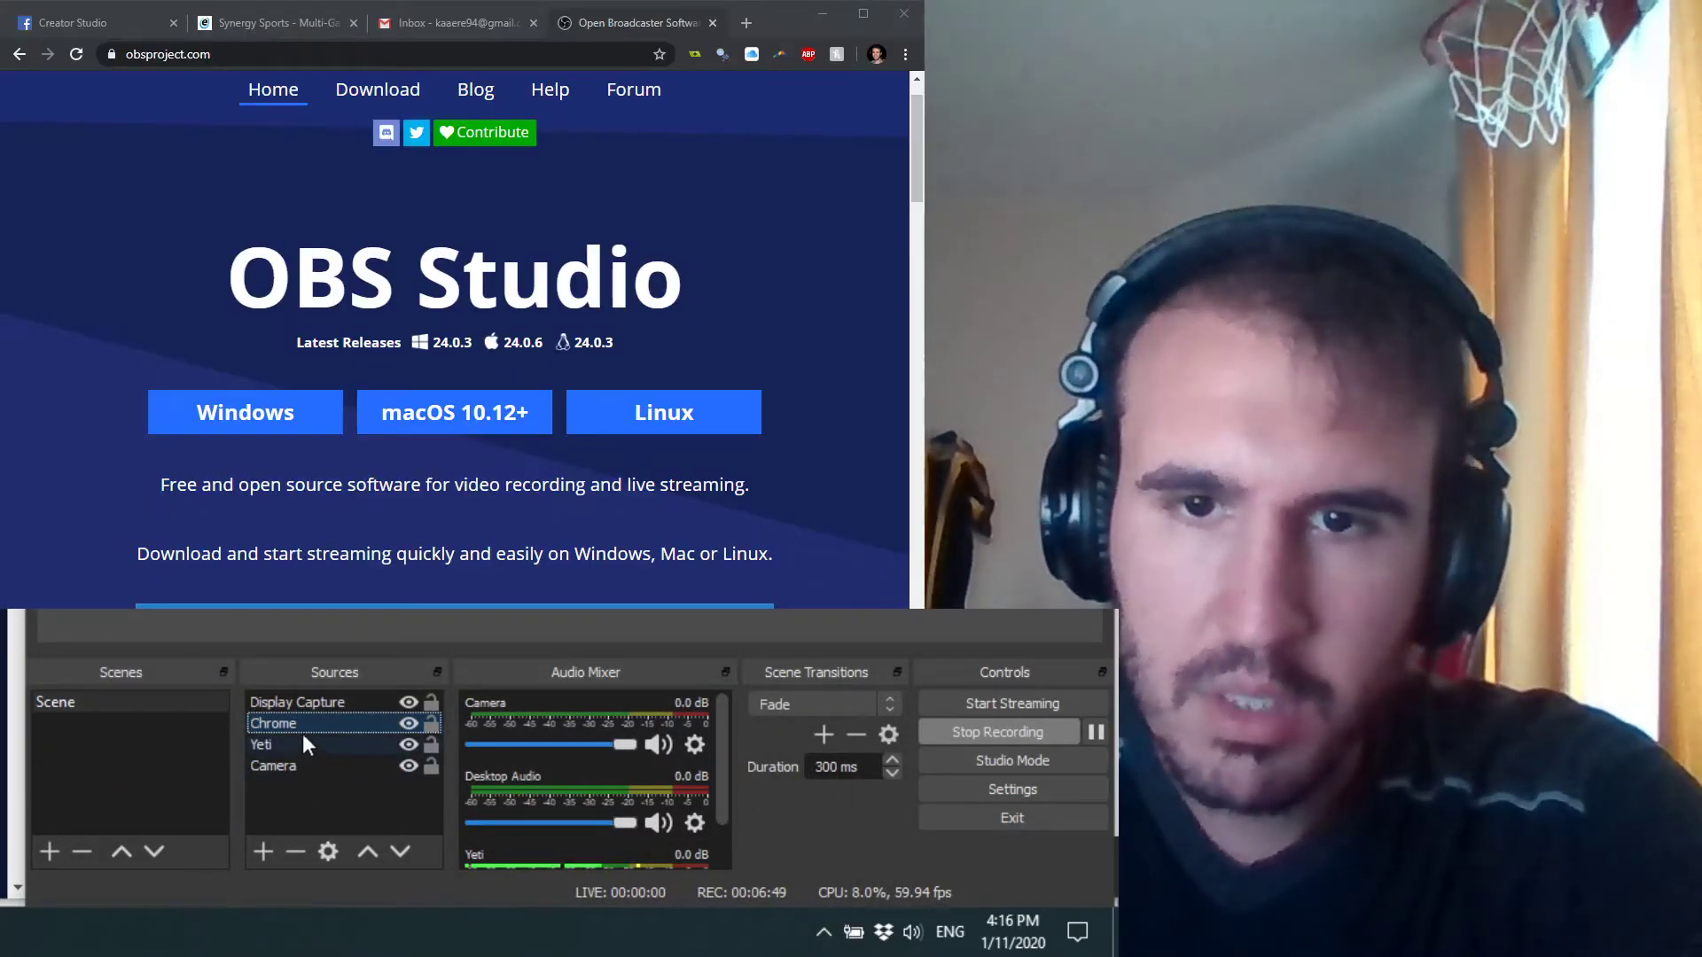
# Step: Drag Display Capture down toward Camera in Sources and back to the top of the list
pyautogui.rightClick(316, 709)
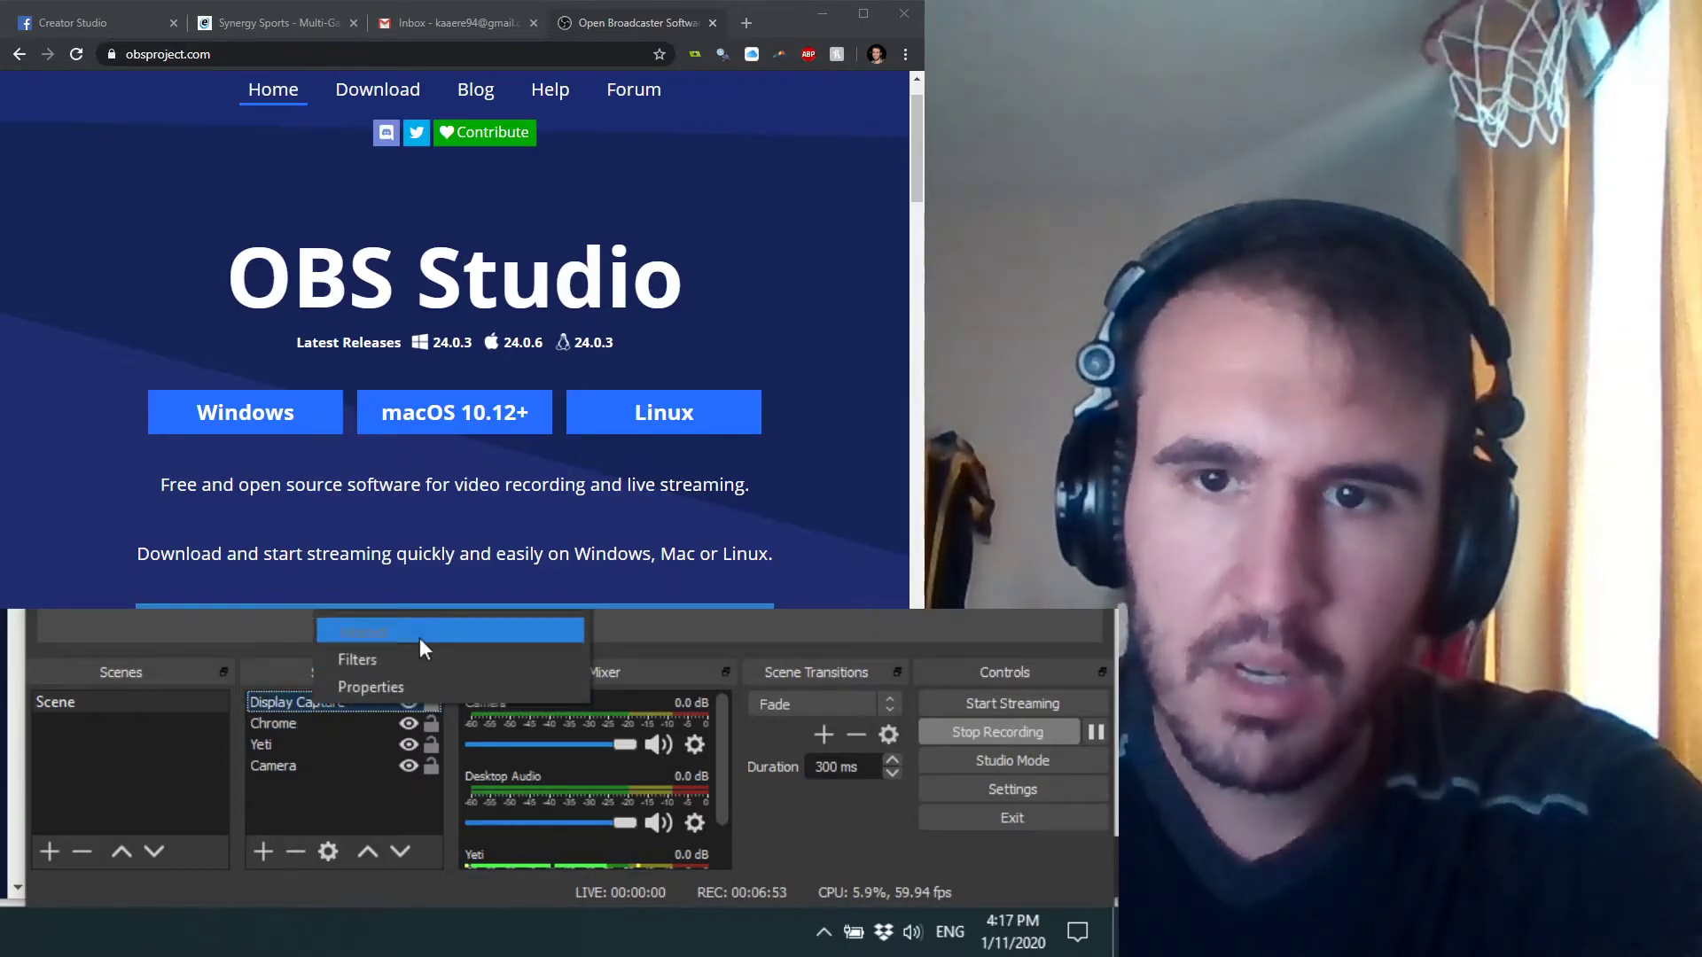
pyautogui.moveTo(381, 464)
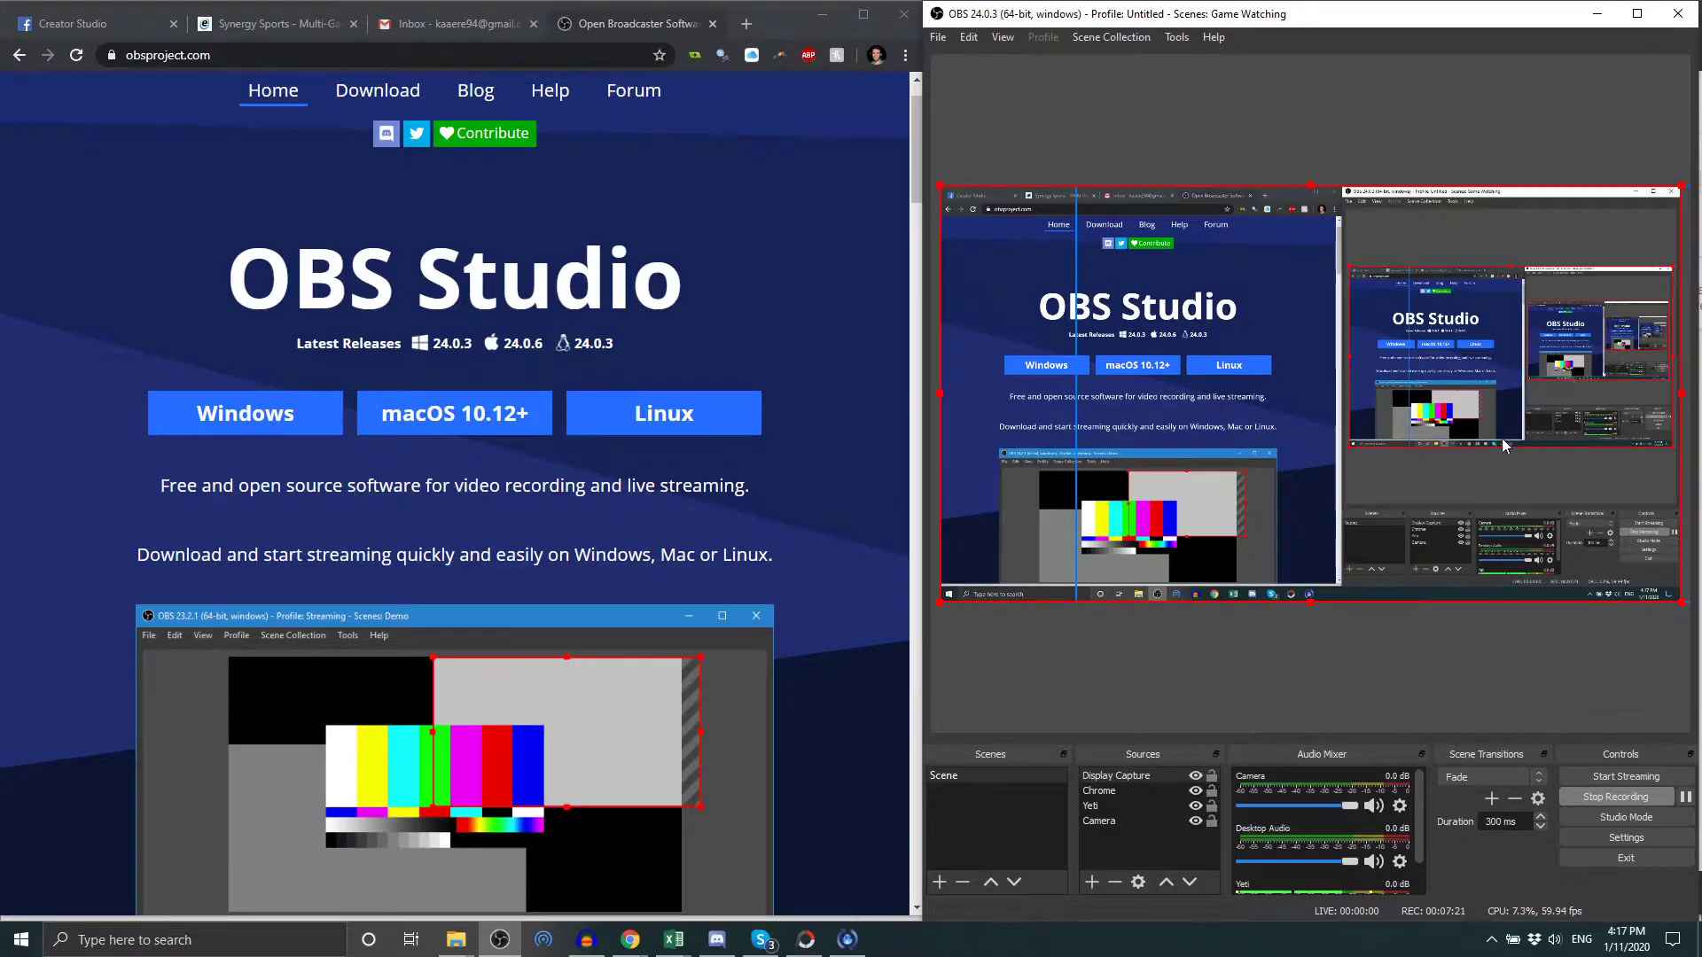
pyautogui.moveTo(1151, 775); pyautogui.dragTo(1150, 828)
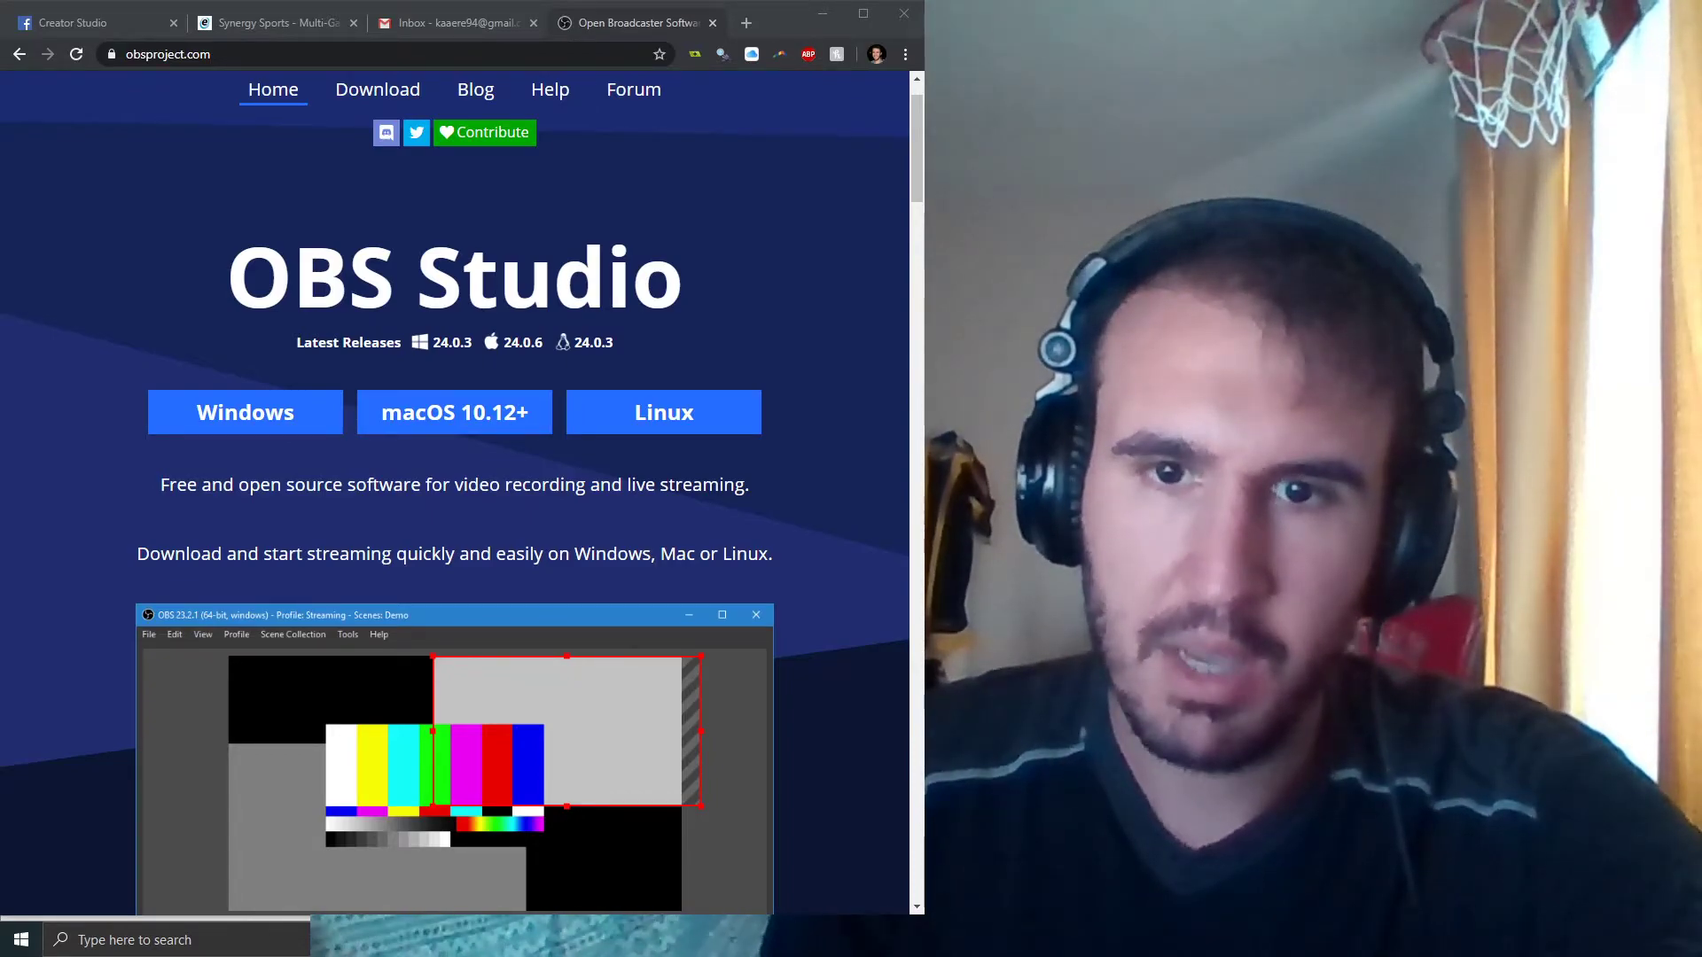
pyautogui.moveTo(1146, 821); pyautogui.dragTo(1145, 771)
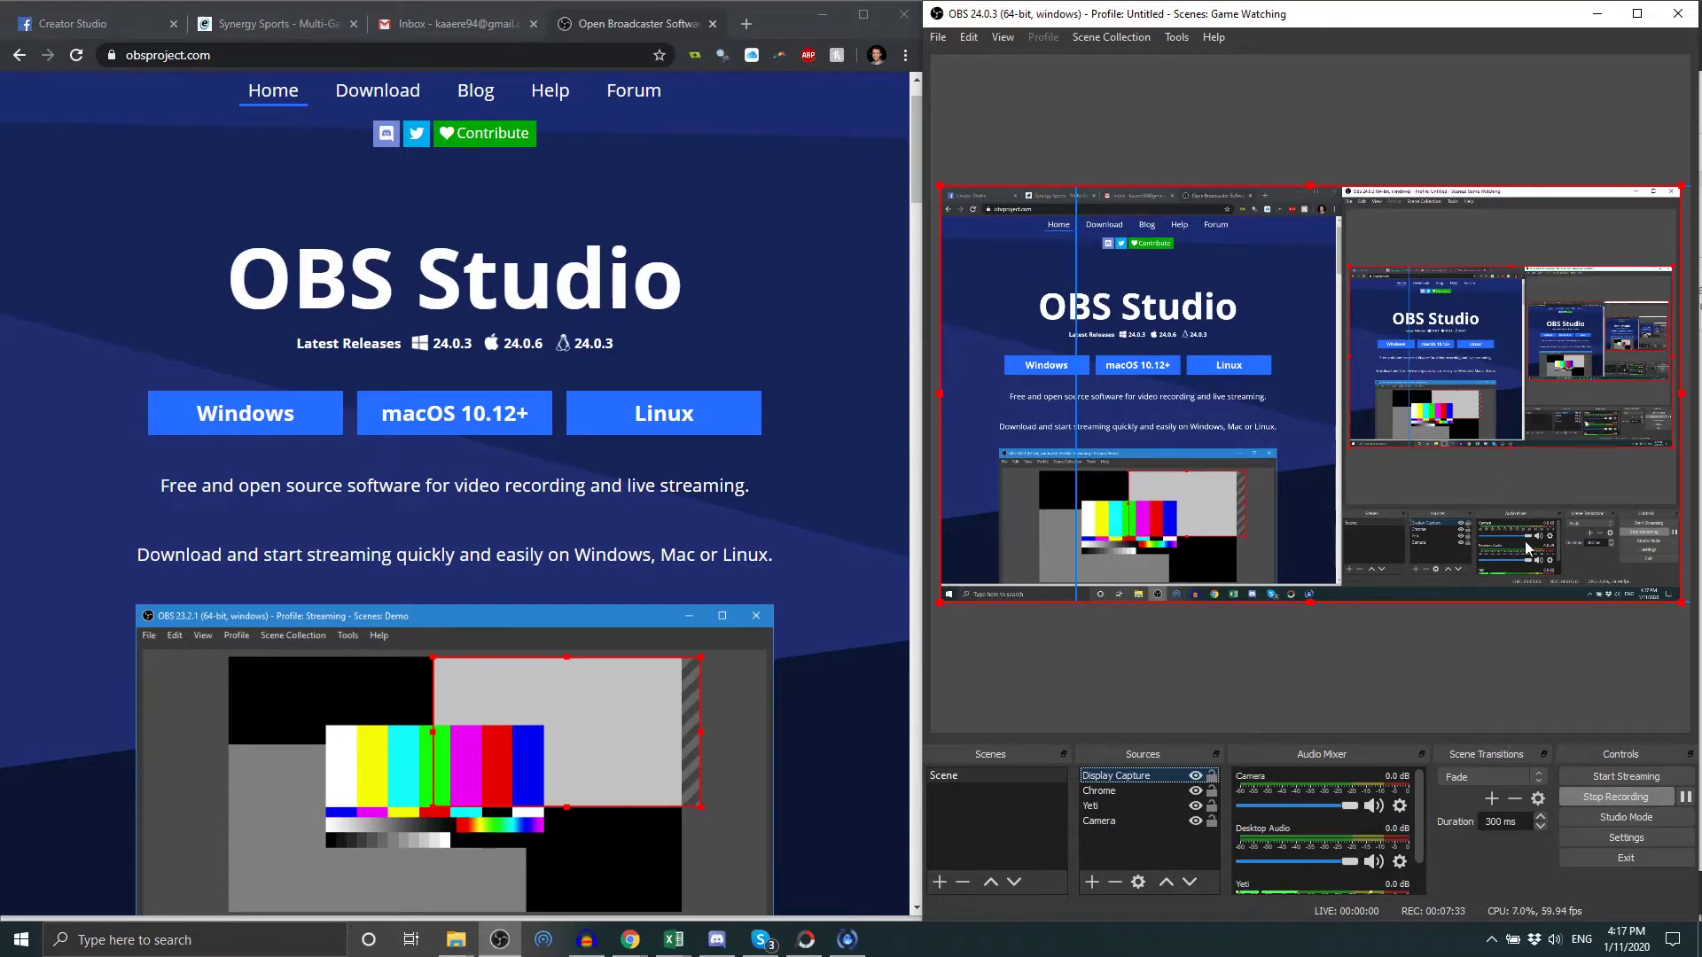
# Step: Adjust Display Capture's Crop Top in Edit Transform, then bring up the add-source list
pyautogui.rightClick(1134, 780)
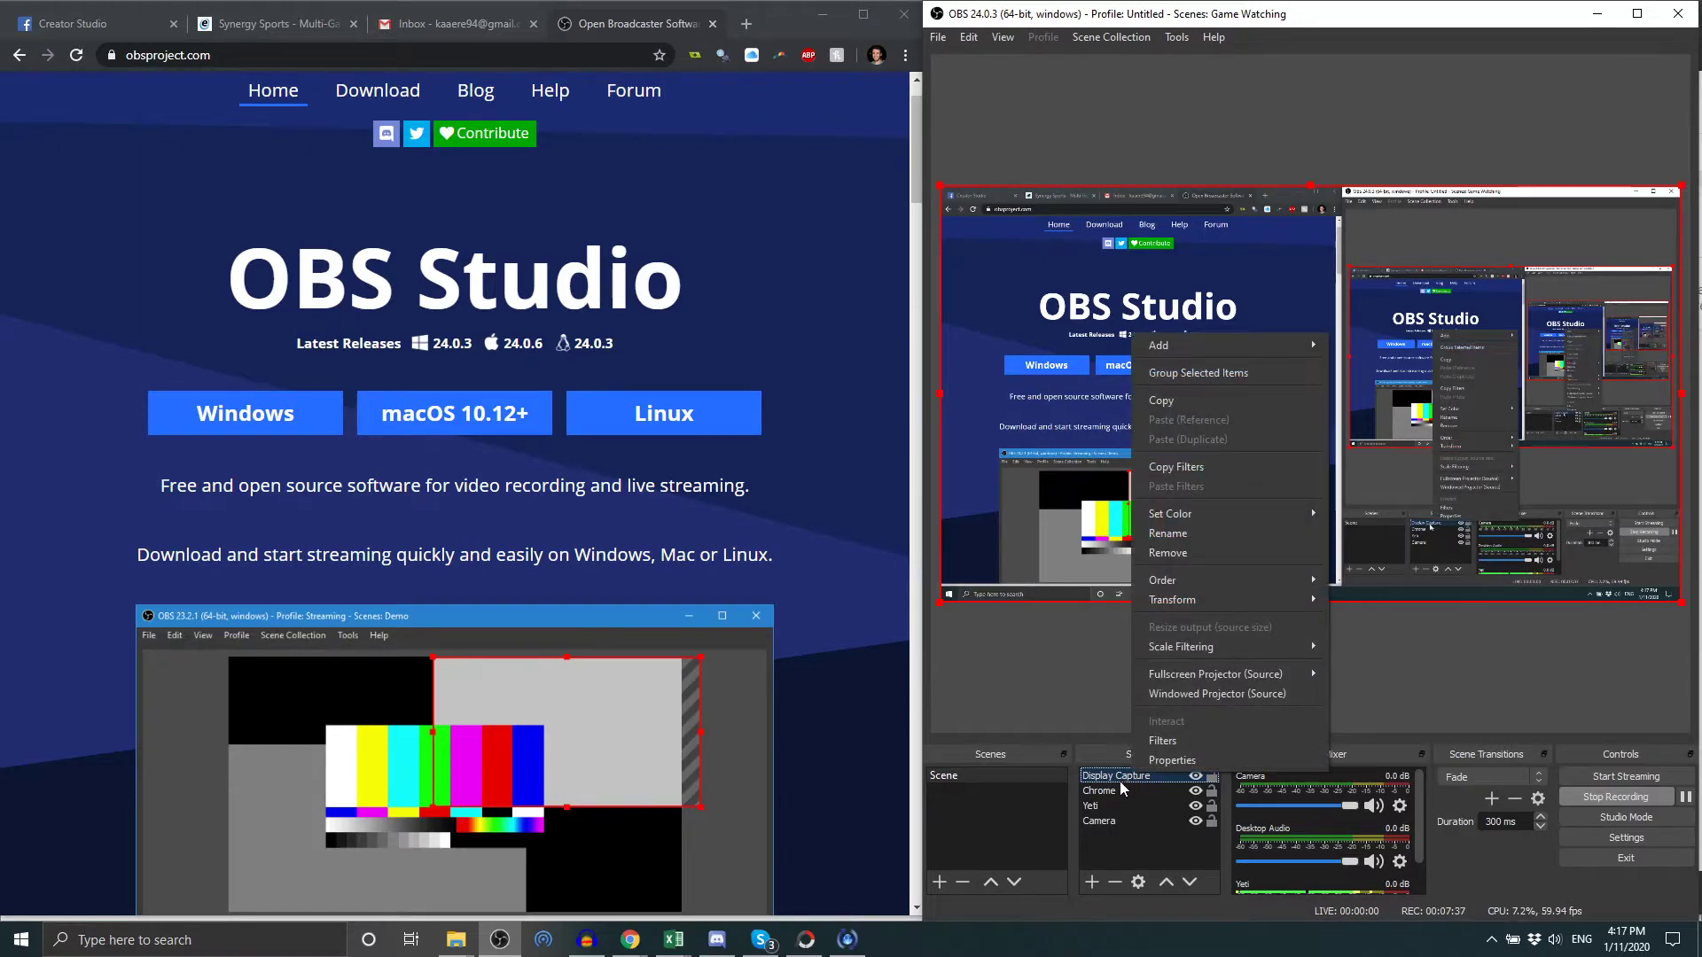
pyautogui.click(1114, 793)
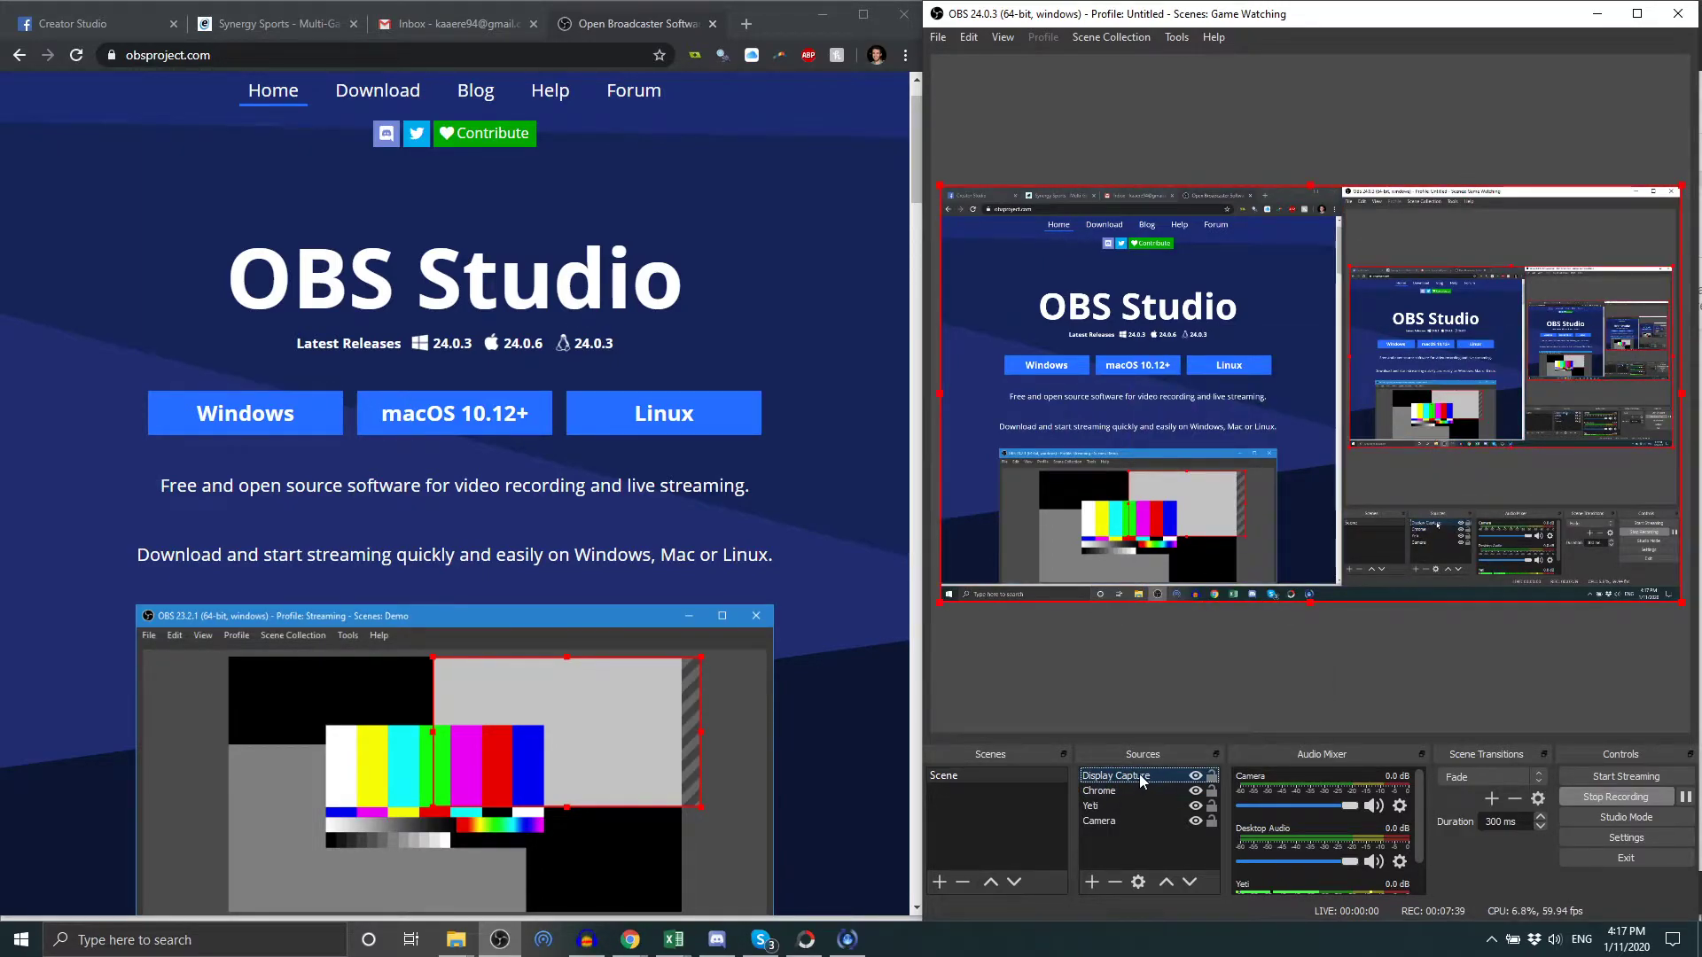
pyautogui.rightClick(1141, 776)
pyautogui.moveTo(1241, 604)
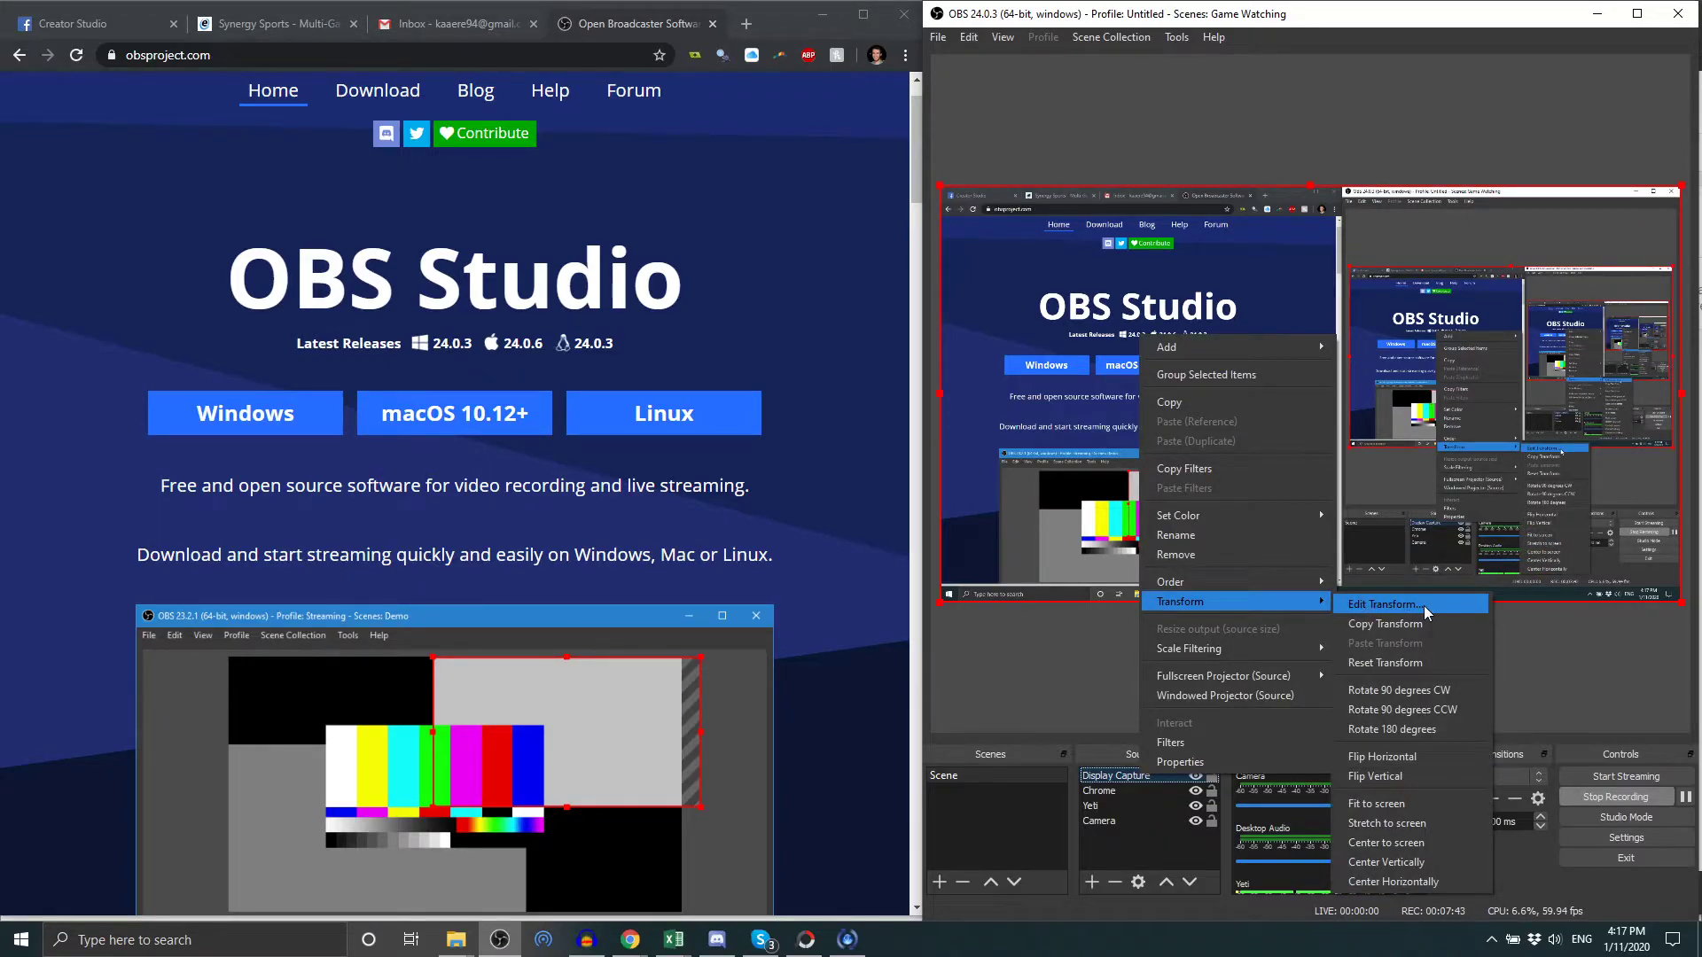
pyautogui.click(1423, 605)
pyautogui.click(1261, 563)
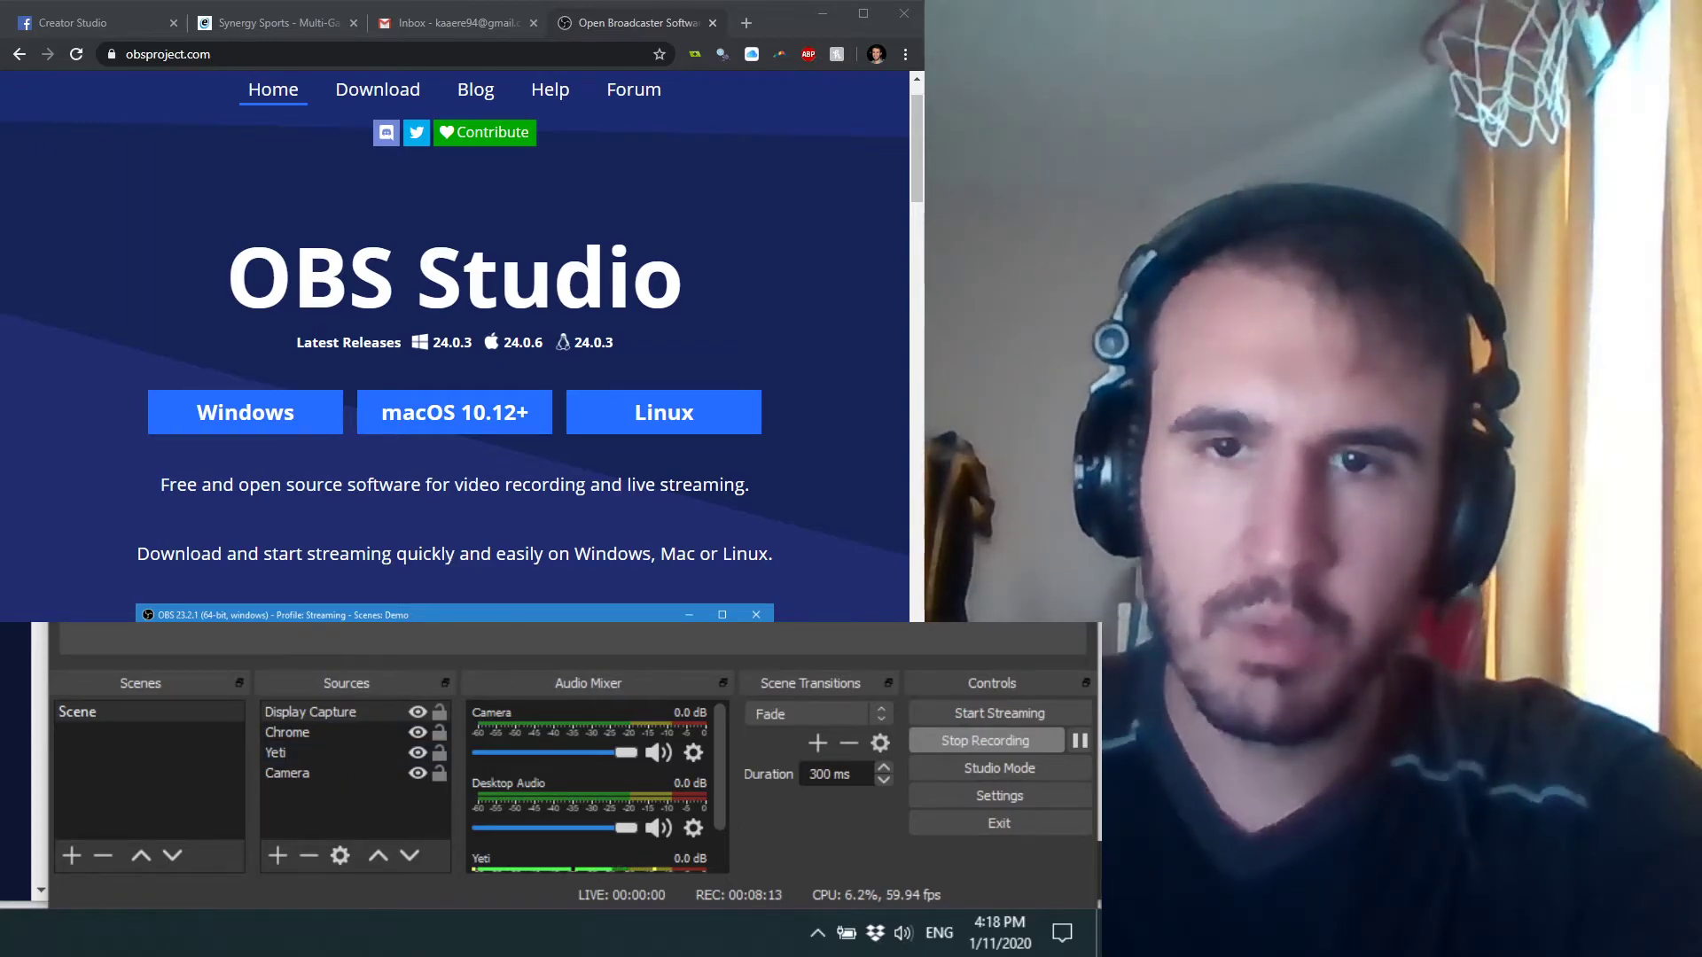
pyautogui.click(284, 854)
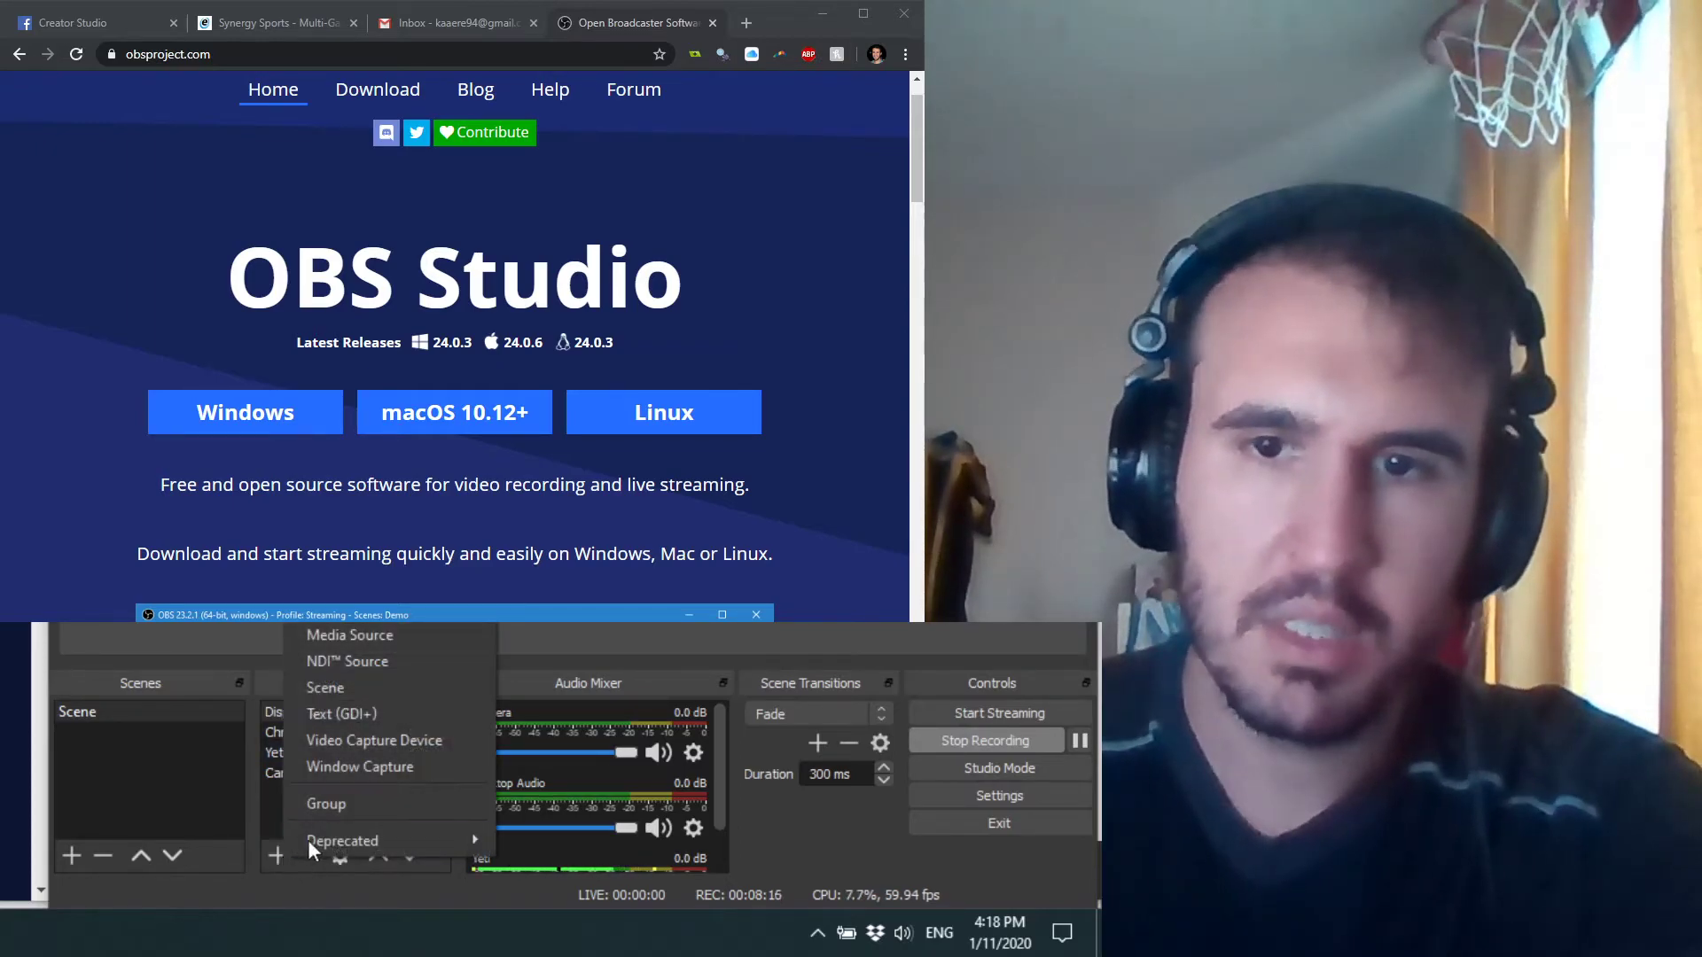
# Step: Create a new Window Capture source through the Create/Select Source dialog, then start a new Chrome tab
pyautogui.click(407, 768)
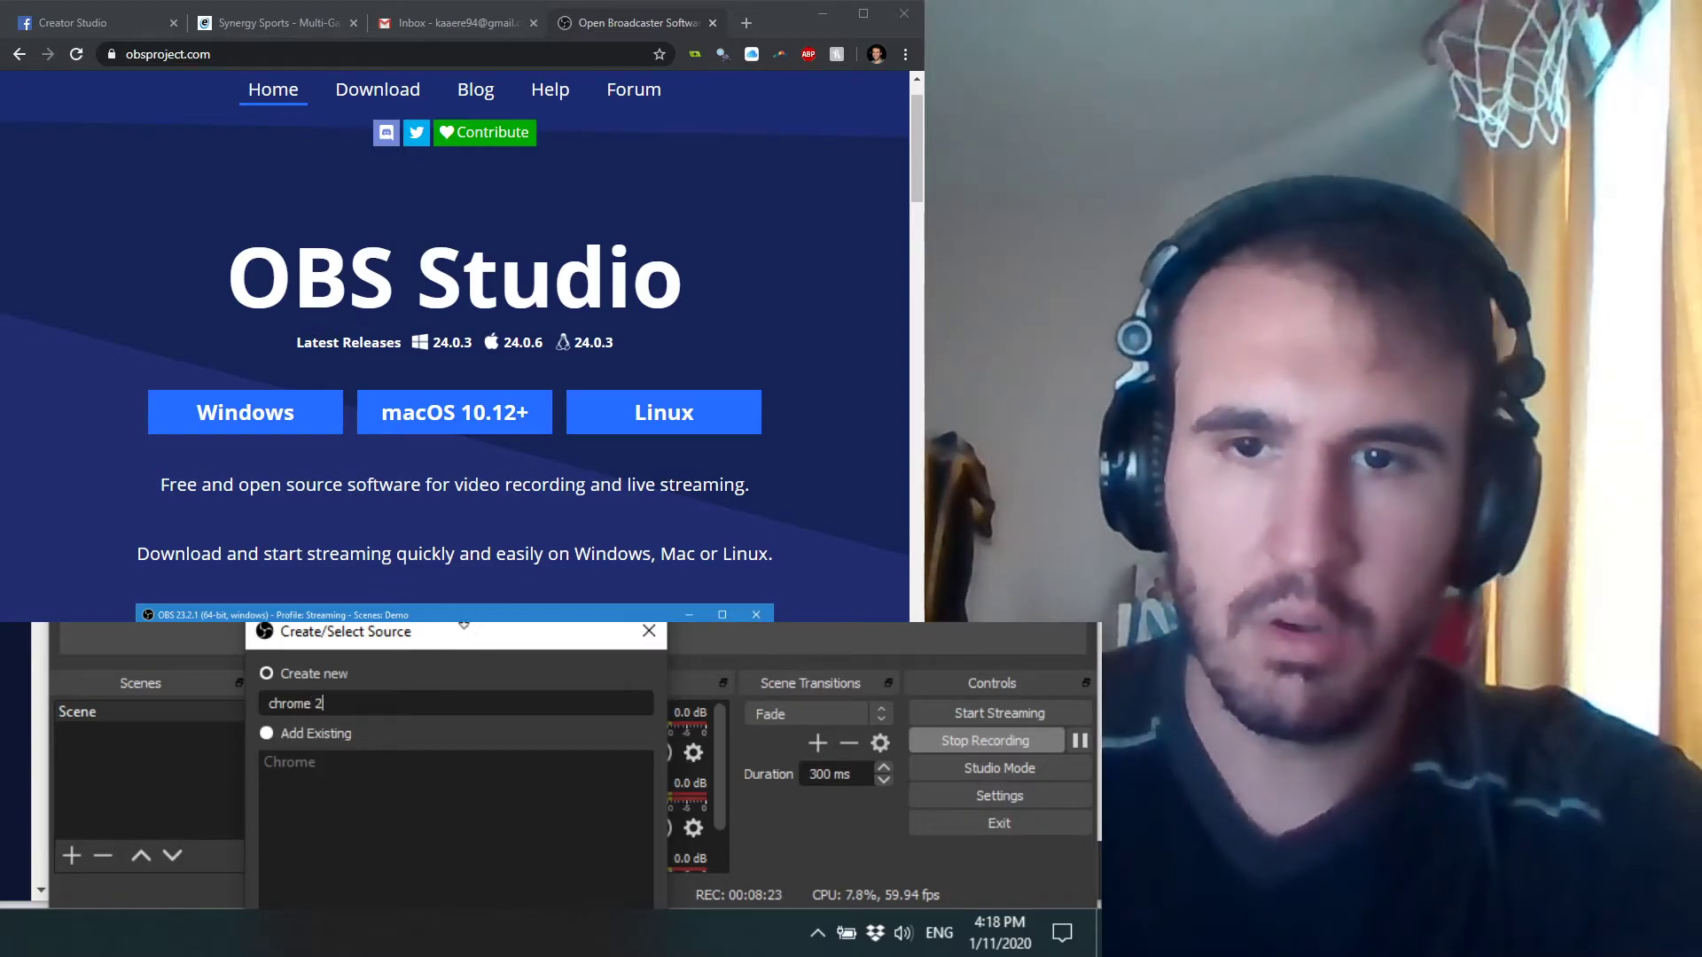
pyautogui.moveTo(464, 626)
pyautogui.mouseDown()
pyautogui.moveTo(461, 599)
pyautogui.moveTo(404, 540)
pyautogui.moveTo(451, 645)
pyautogui.moveTo(443, 602)
pyautogui.mouseUp()
pyautogui.click(480, 881)
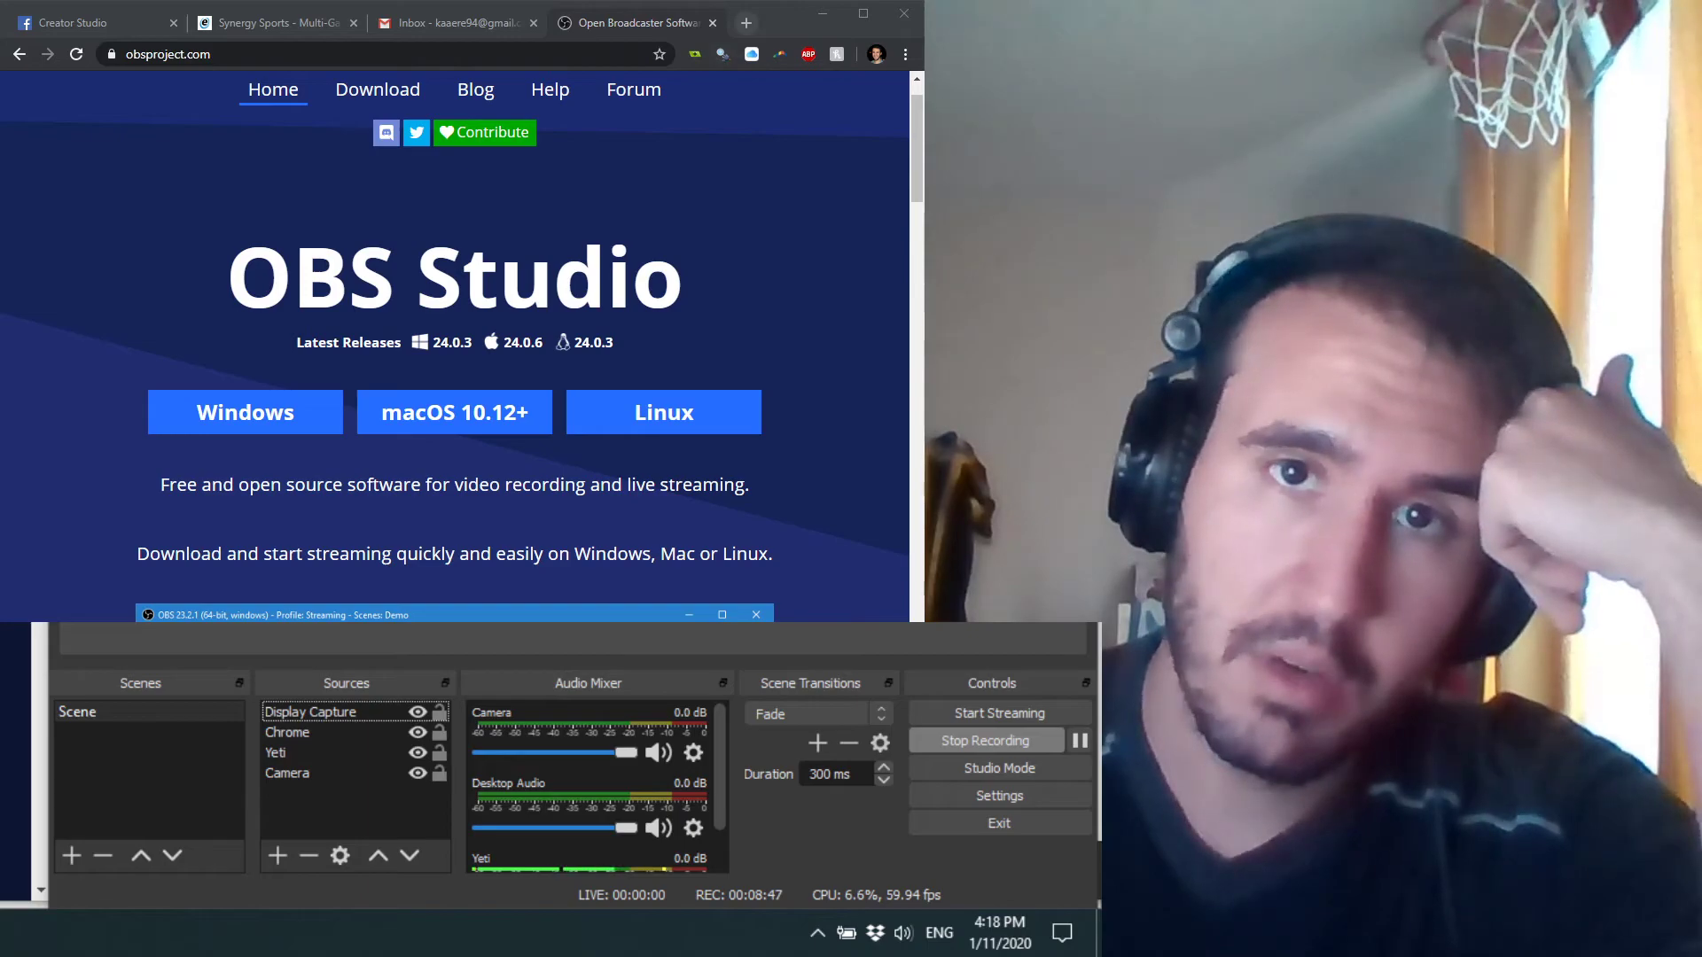
pyautogui.hotkey('ctrl', 't')
# Step: Load nba.com in the new Chrome tab
pyautogui.write('nba.com')
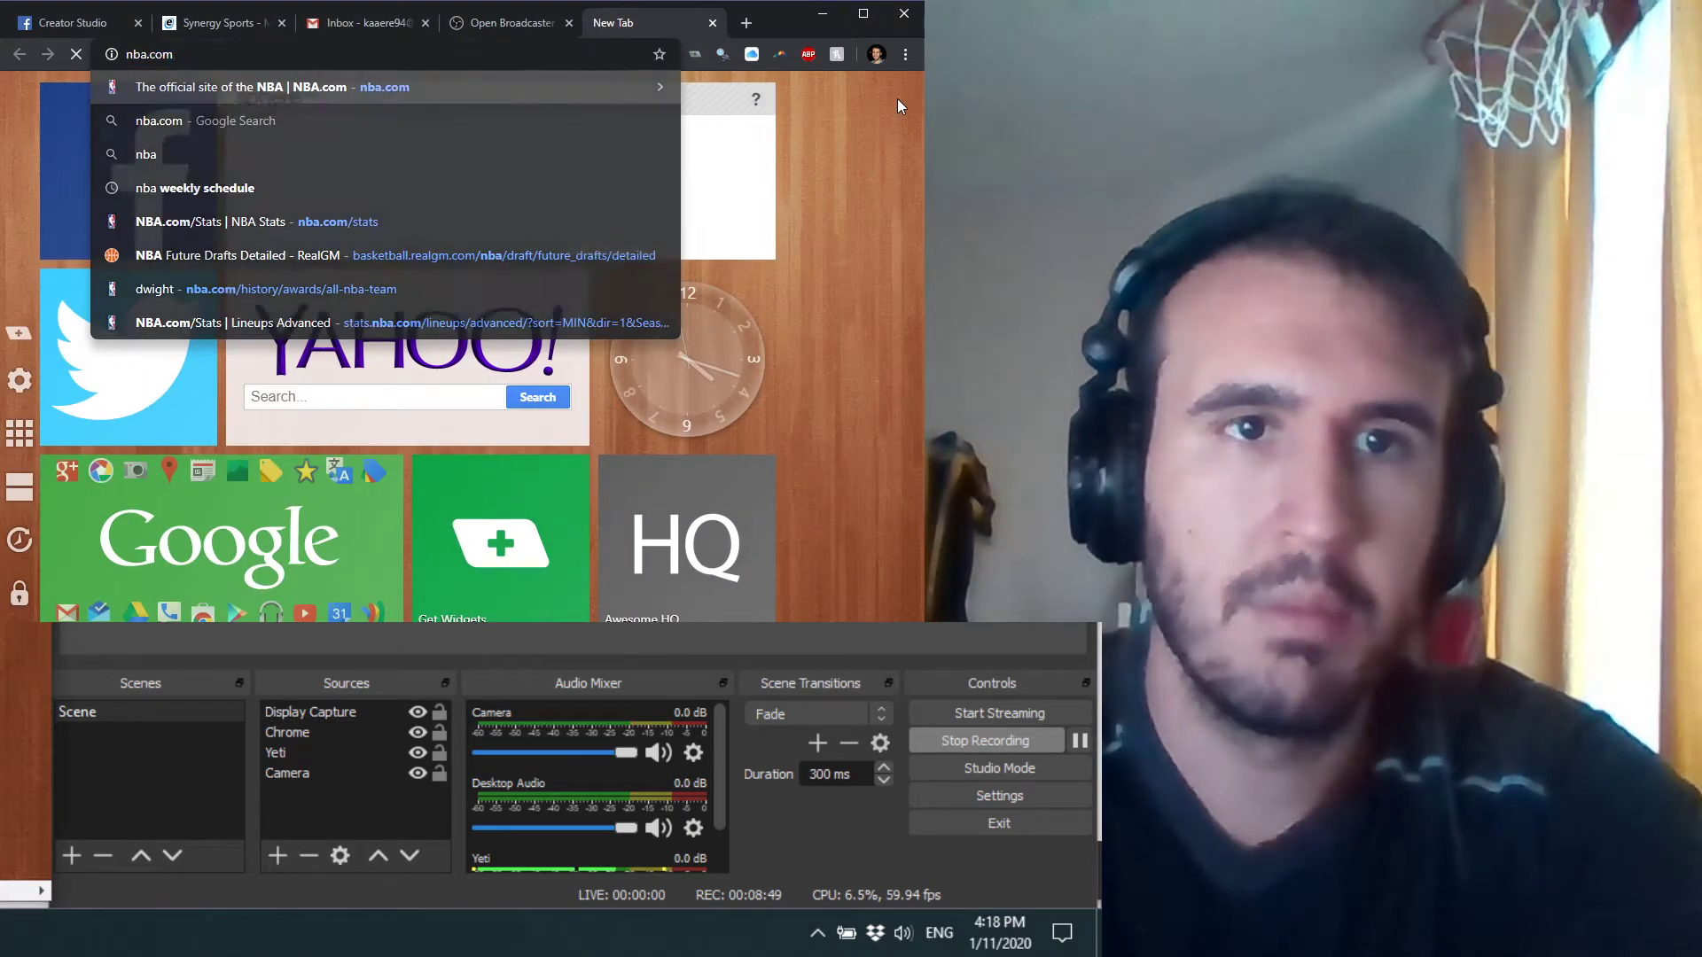
pyautogui.press('Return')
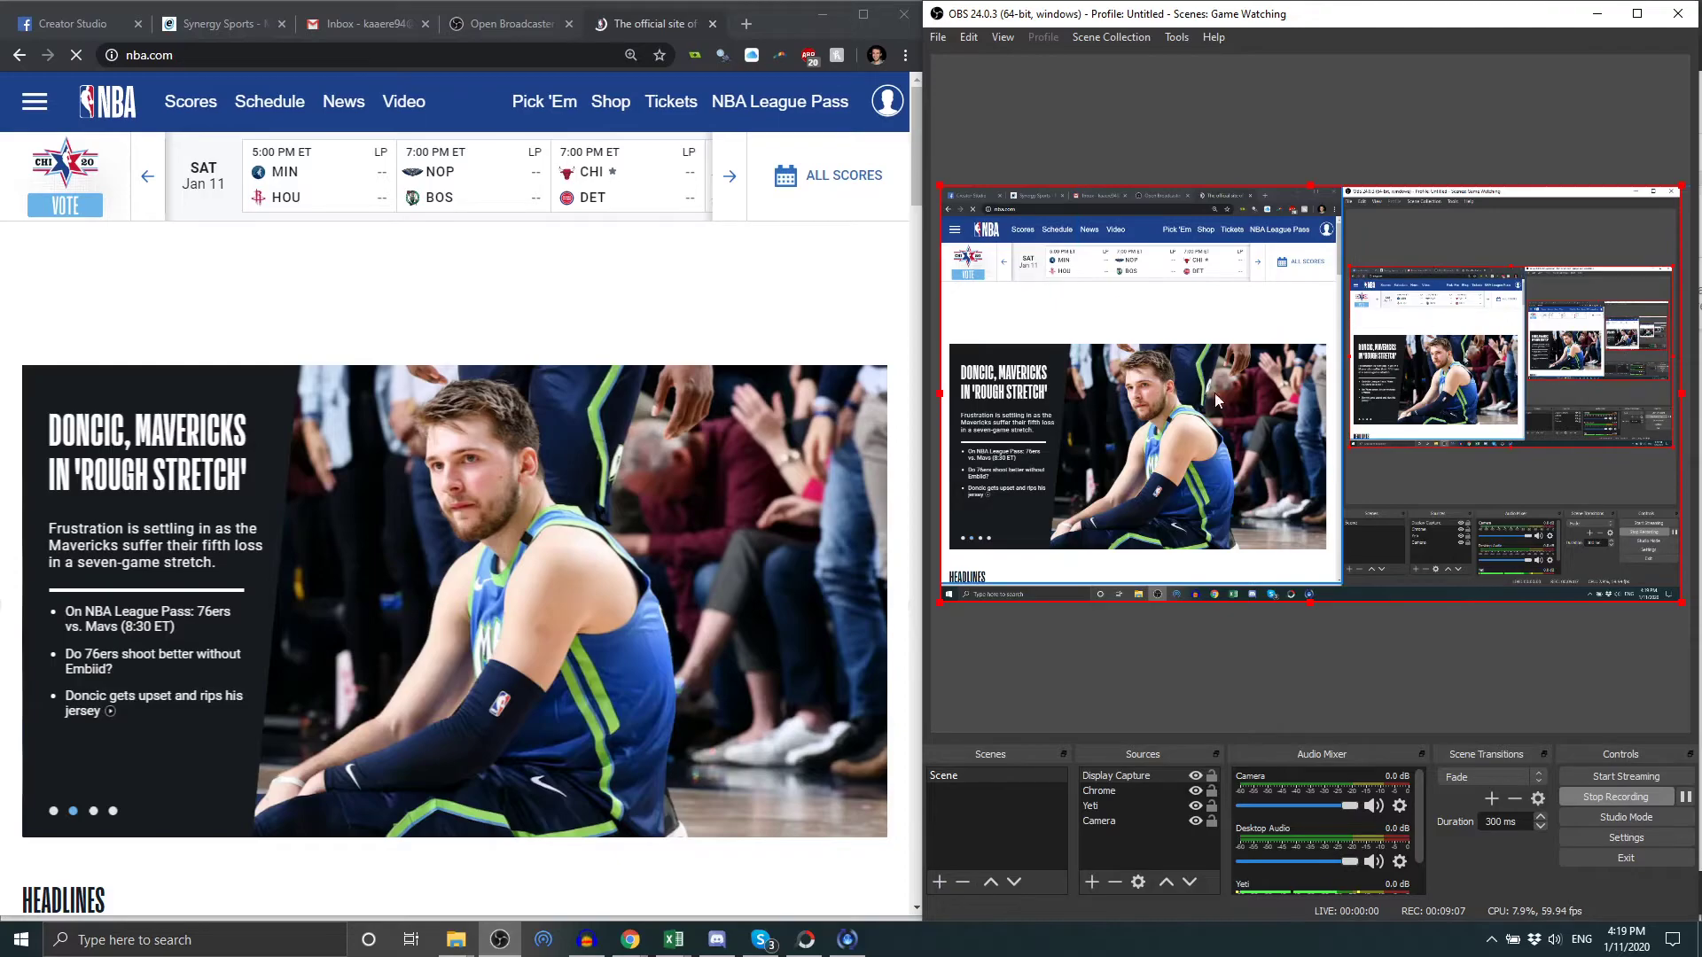
# Step: Move Camera to the top of Sources and shrink it into the preview's top-left corner
pyautogui.click(1139, 823)
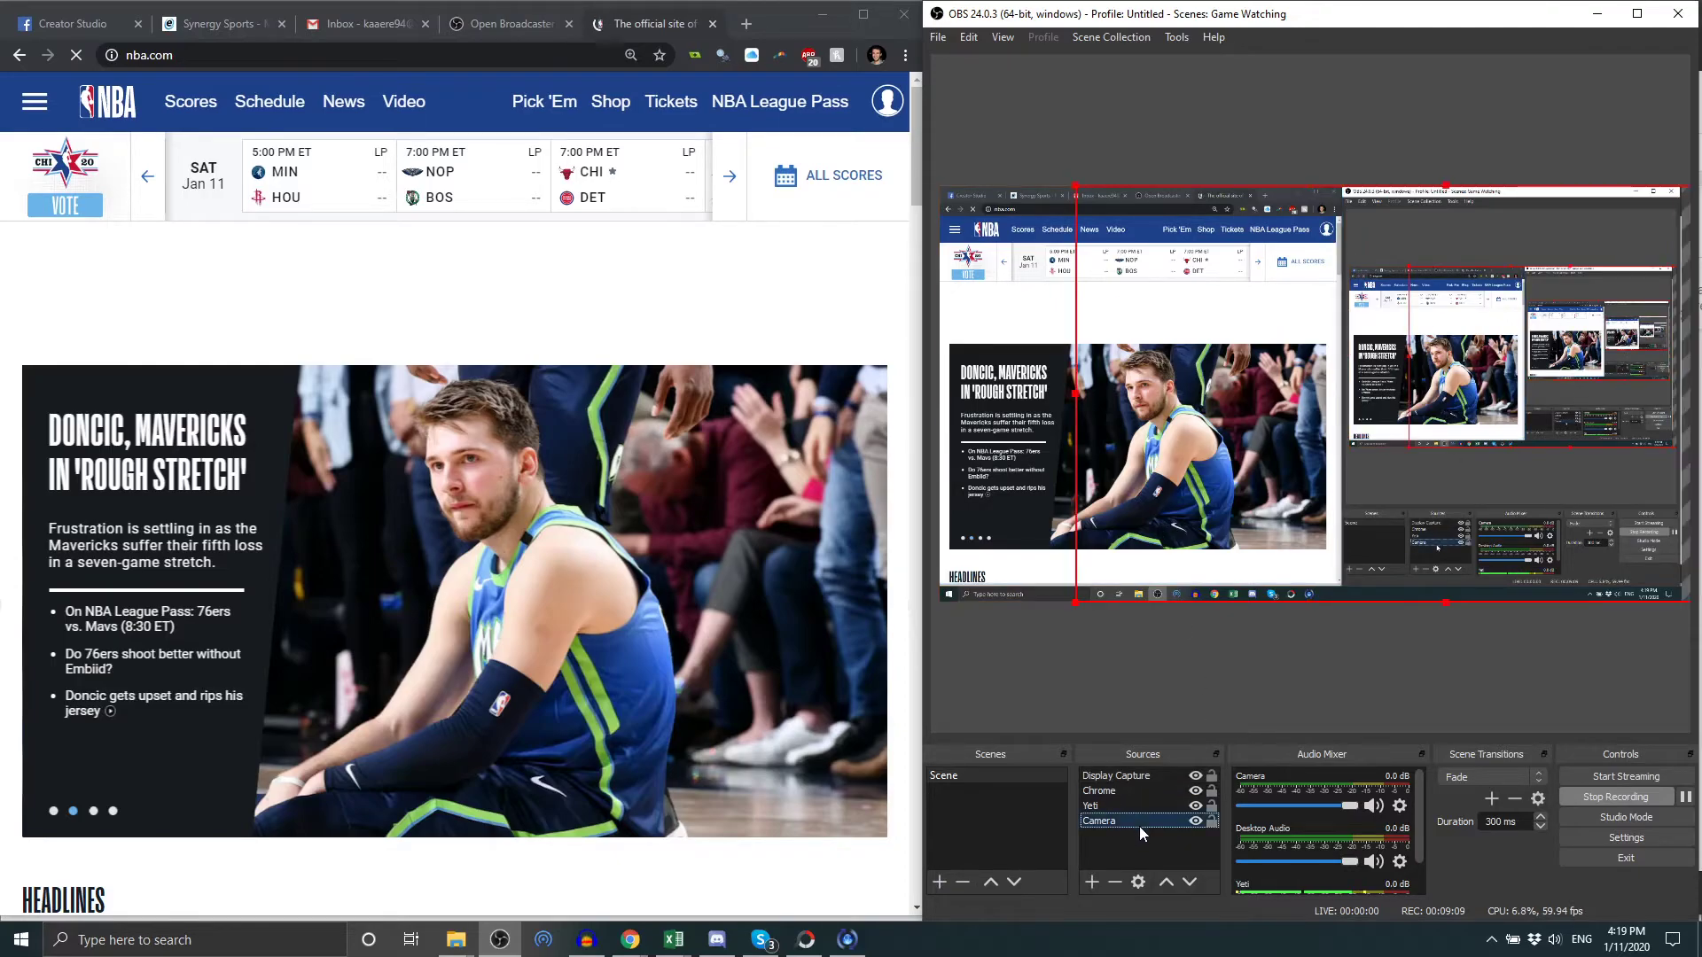
pyautogui.keyDown('ctrl'); pyautogui.click(1139, 779); pyautogui.keyUp('ctrl')
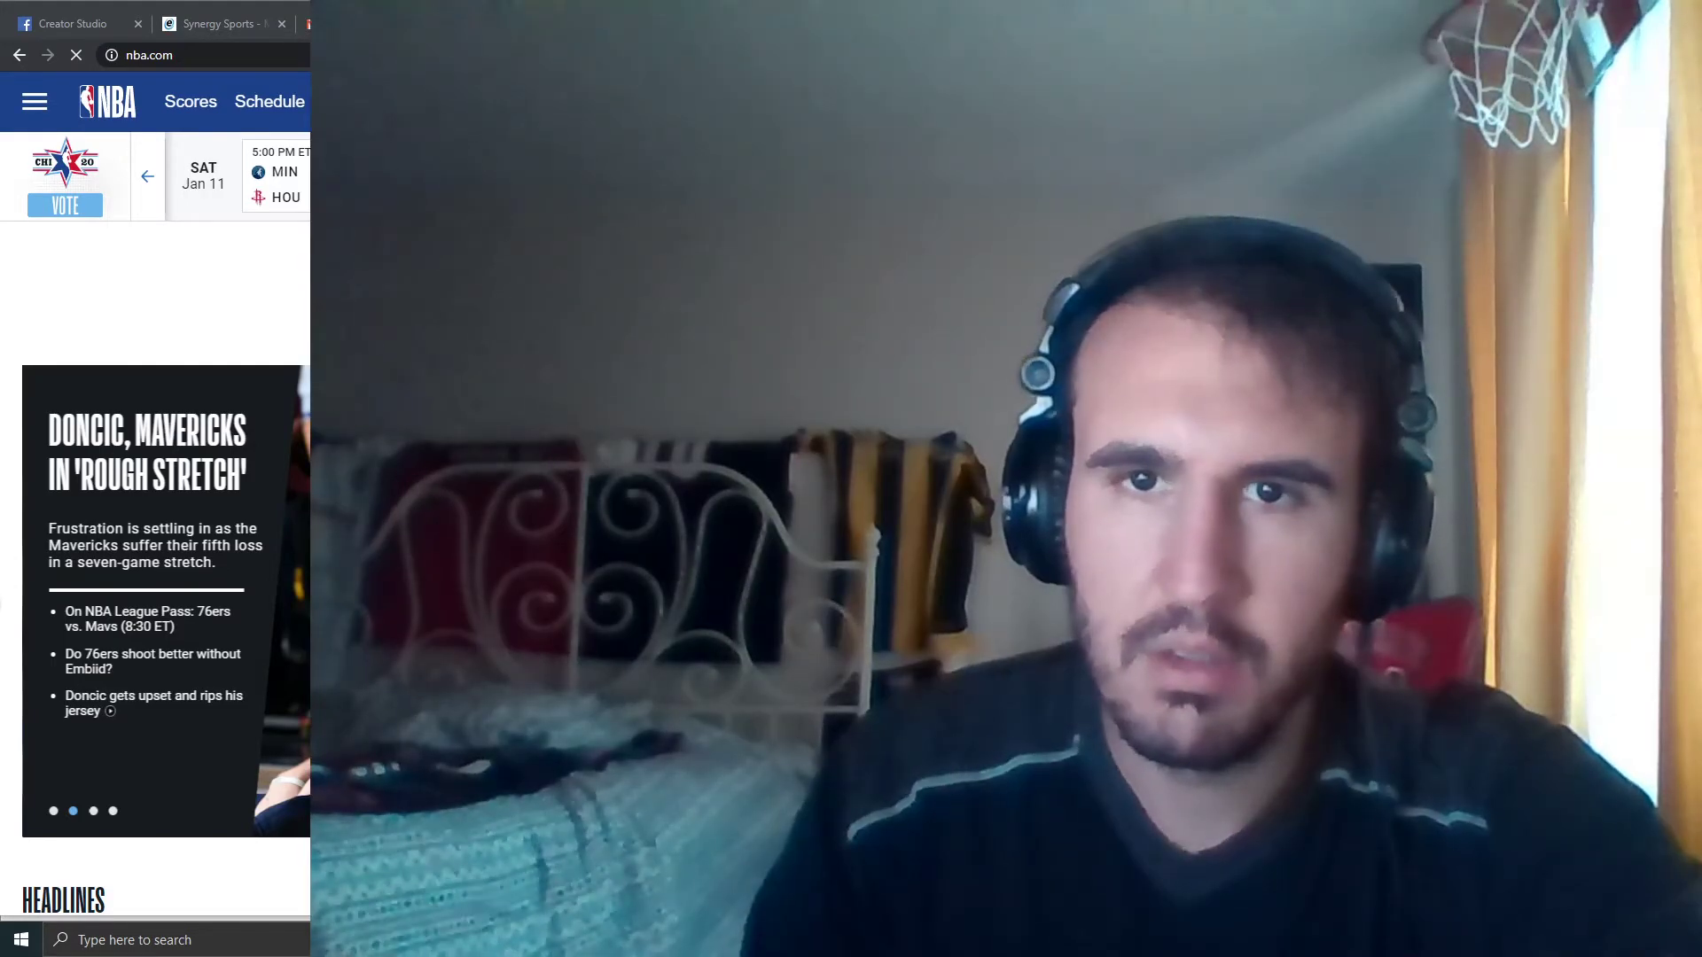
pyautogui.moveTo(1073, 184); pyautogui.dragTo(1277, 300)
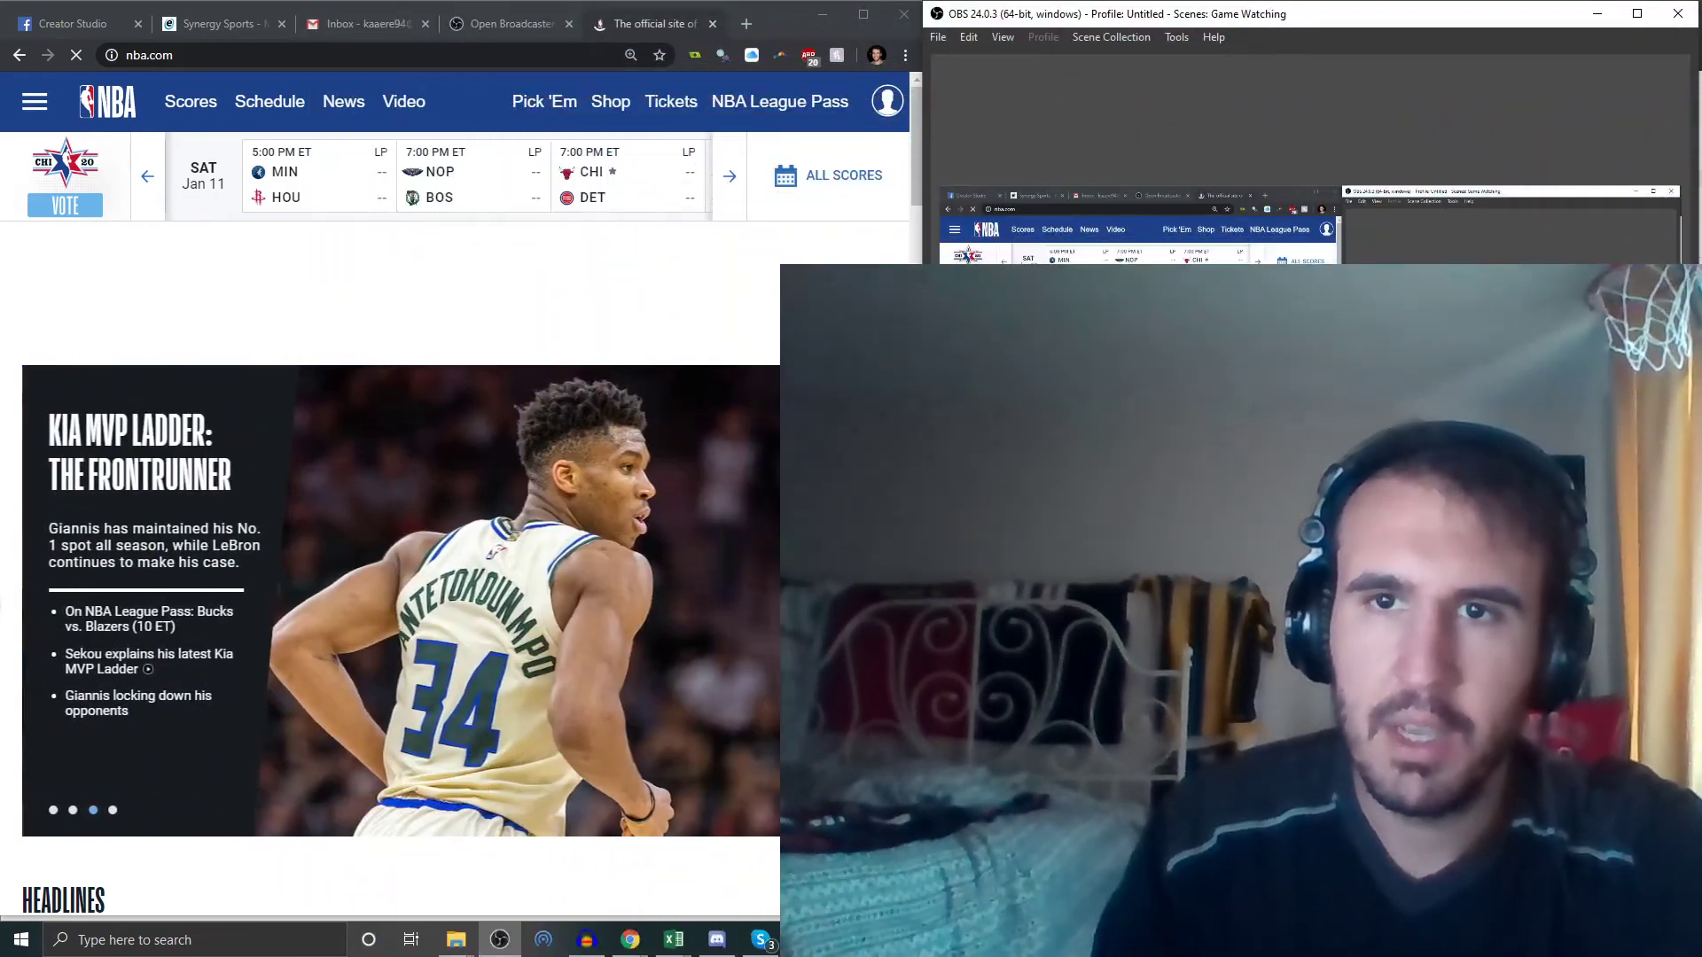
pyautogui.moveTo(1454, 426); pyautogui.dragTo(1443, 309)
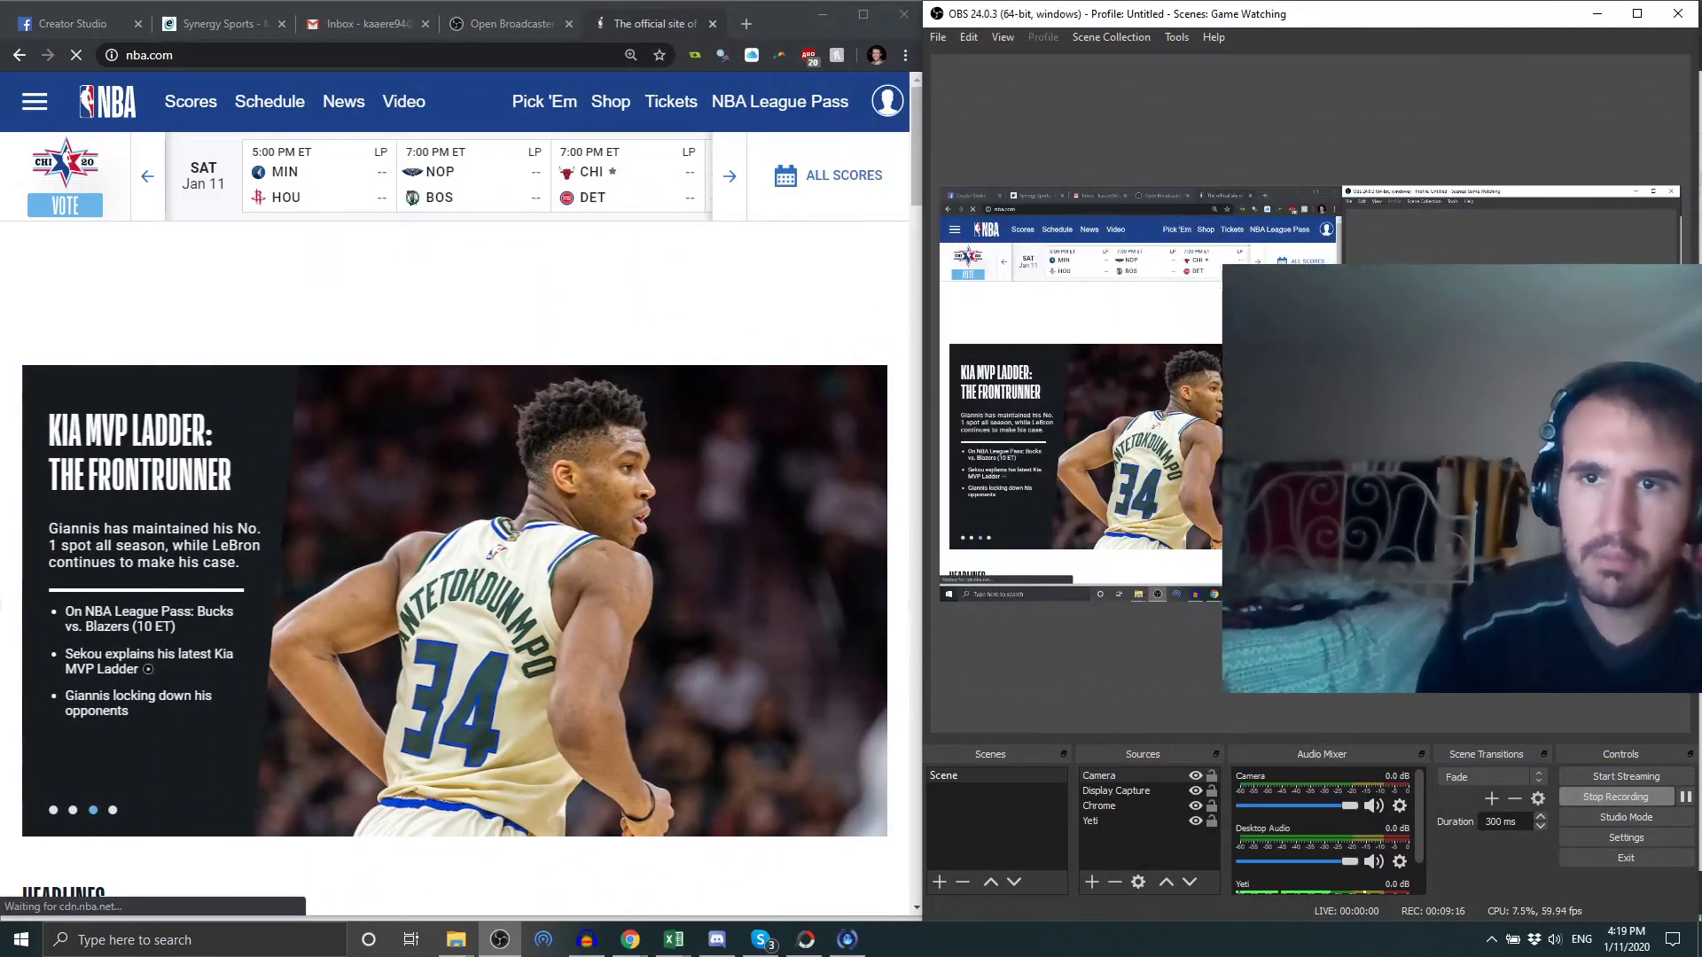
pyautogui.moveTo(1471, 301); pyautogui.dragTo(1534, 336)
pyautogui.moveTo(1582, 383); pyautogui.dragTo(988, 226)
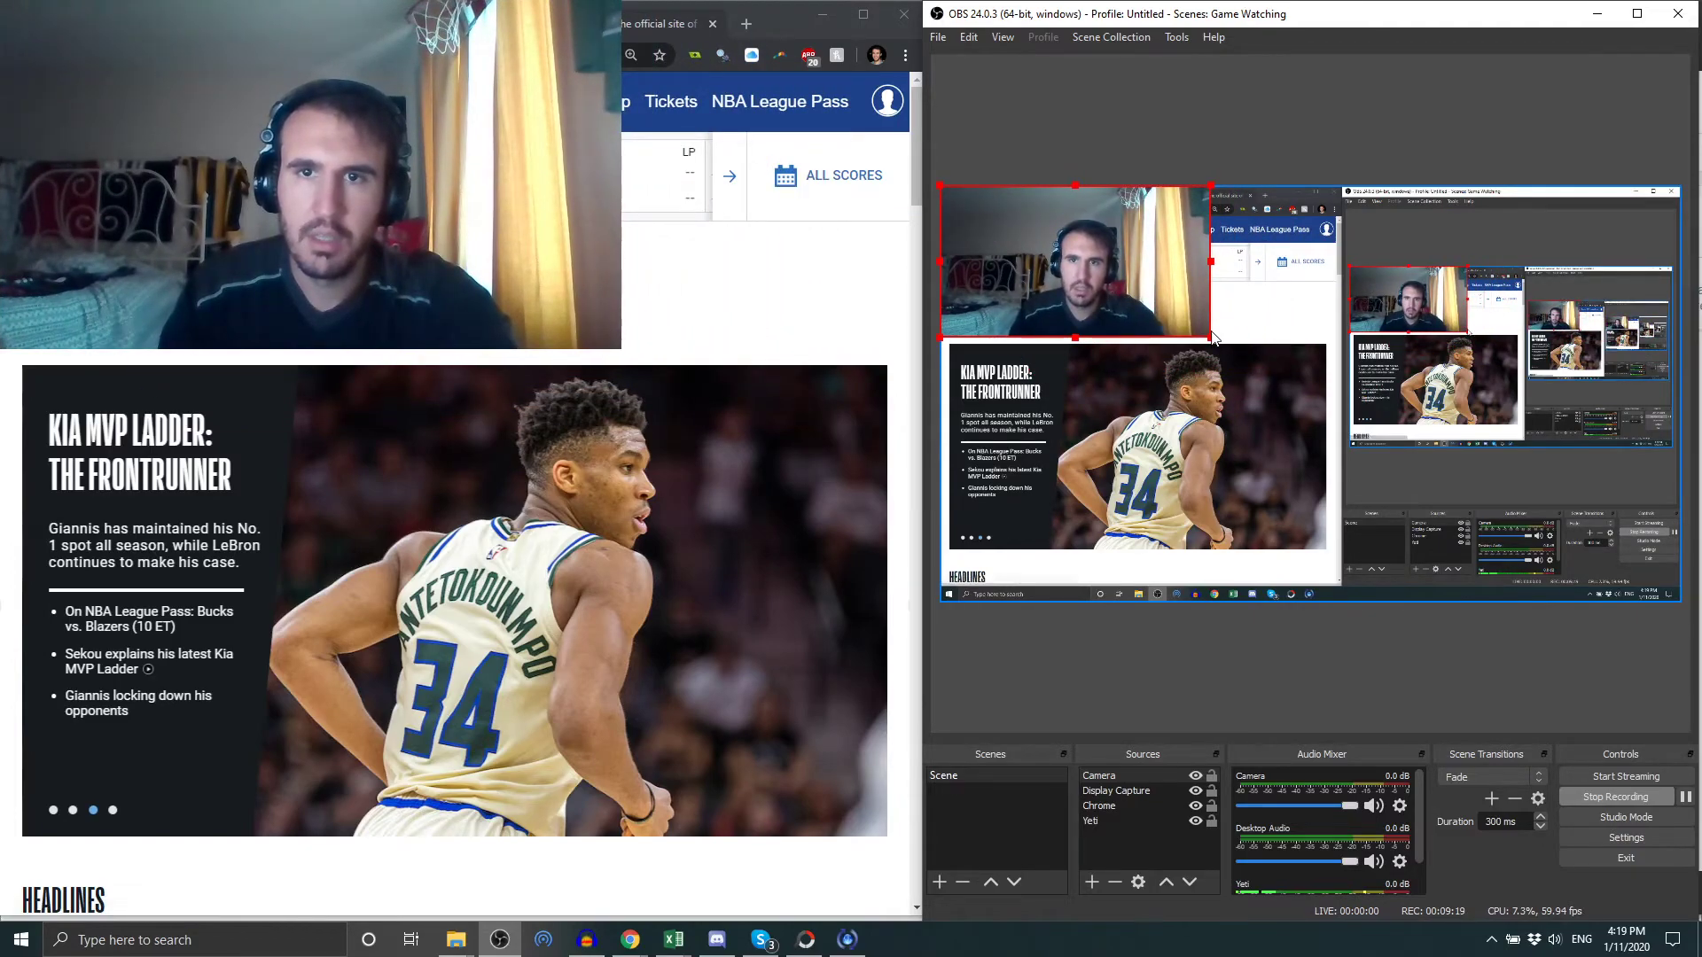
# Step: Restore the desktop capture to fill the canvas, shrink the webcam further, and maximize Chrome
pyautogui.moveTo(1332, 330); pyautogui.dragTo(1285, 309)
pyautogui.moveTo(1187, 271); pyautogui.dragTo(1329, 330)
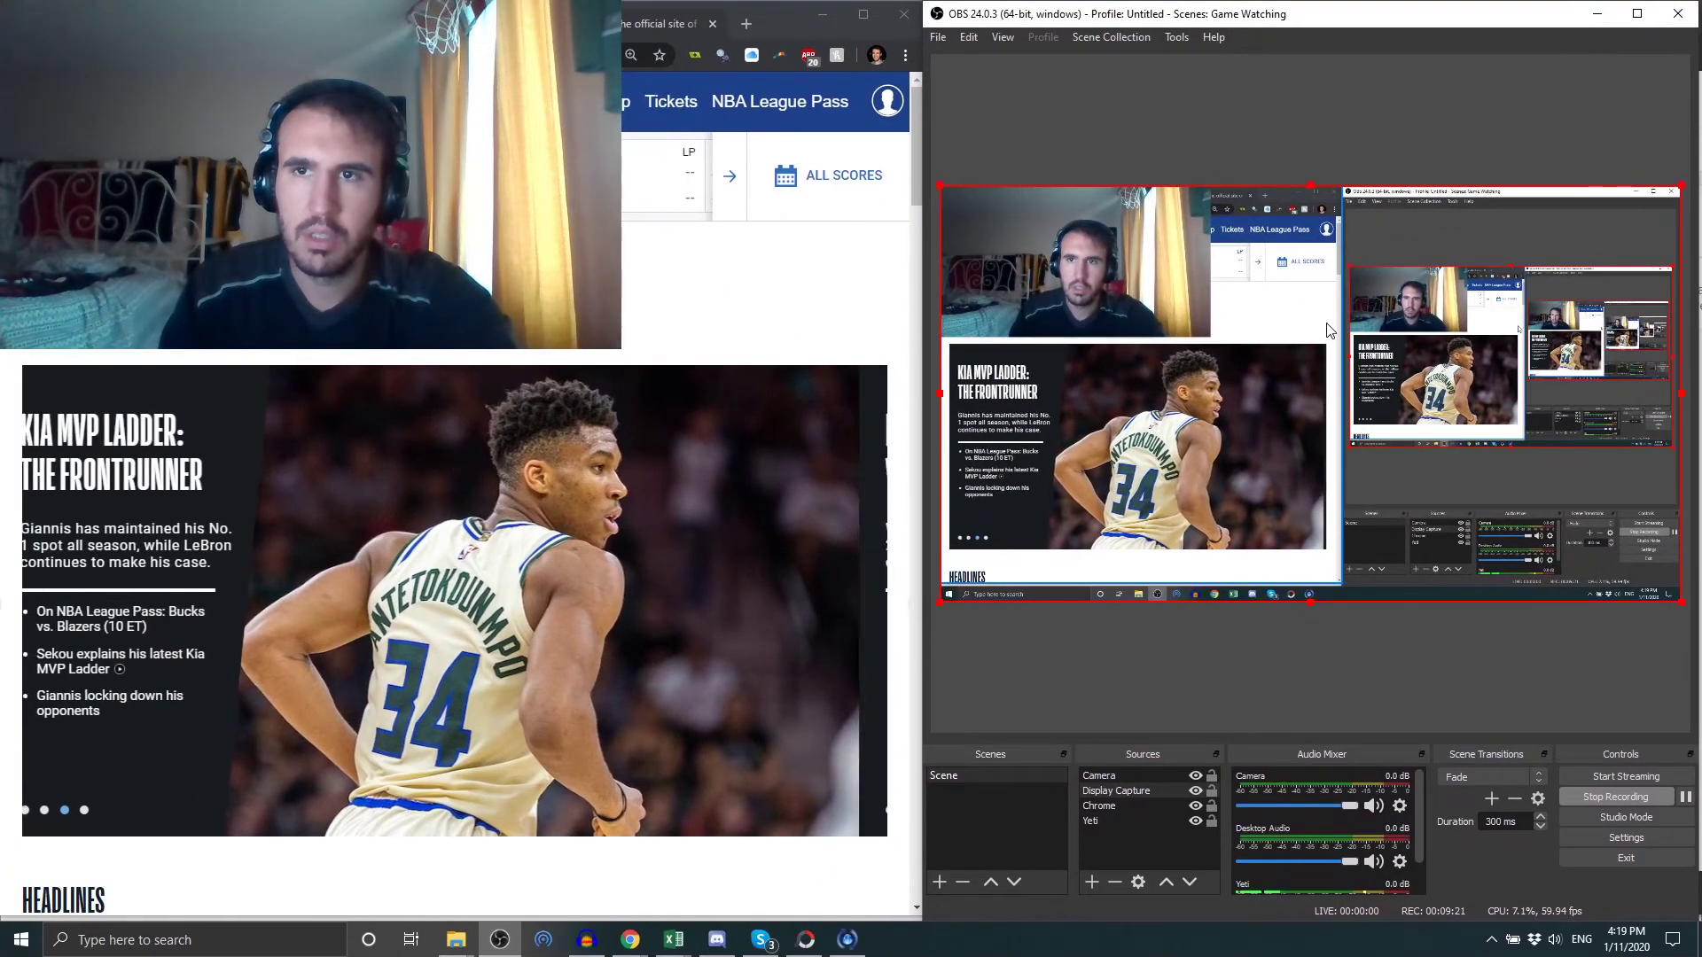
pyautogui.click(1188, 318)
pyautogui.click(1181, 323)
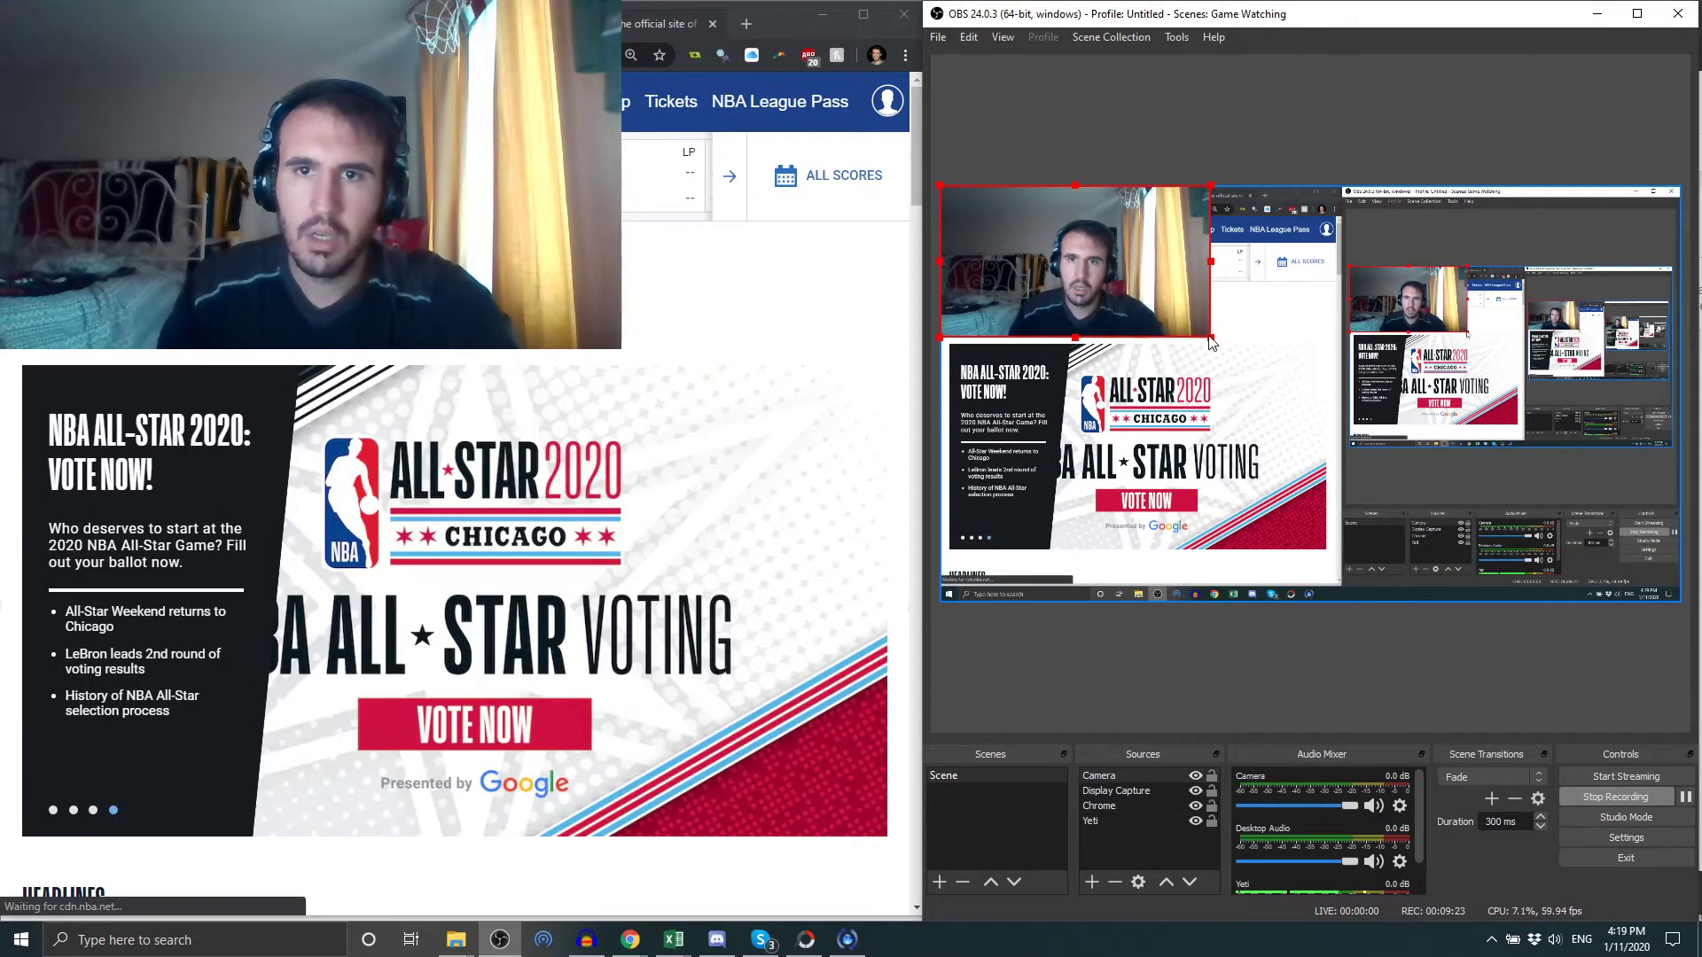
pyautogui.moveTo(1211, 343); pyautogui.dragTo(1155, 310)
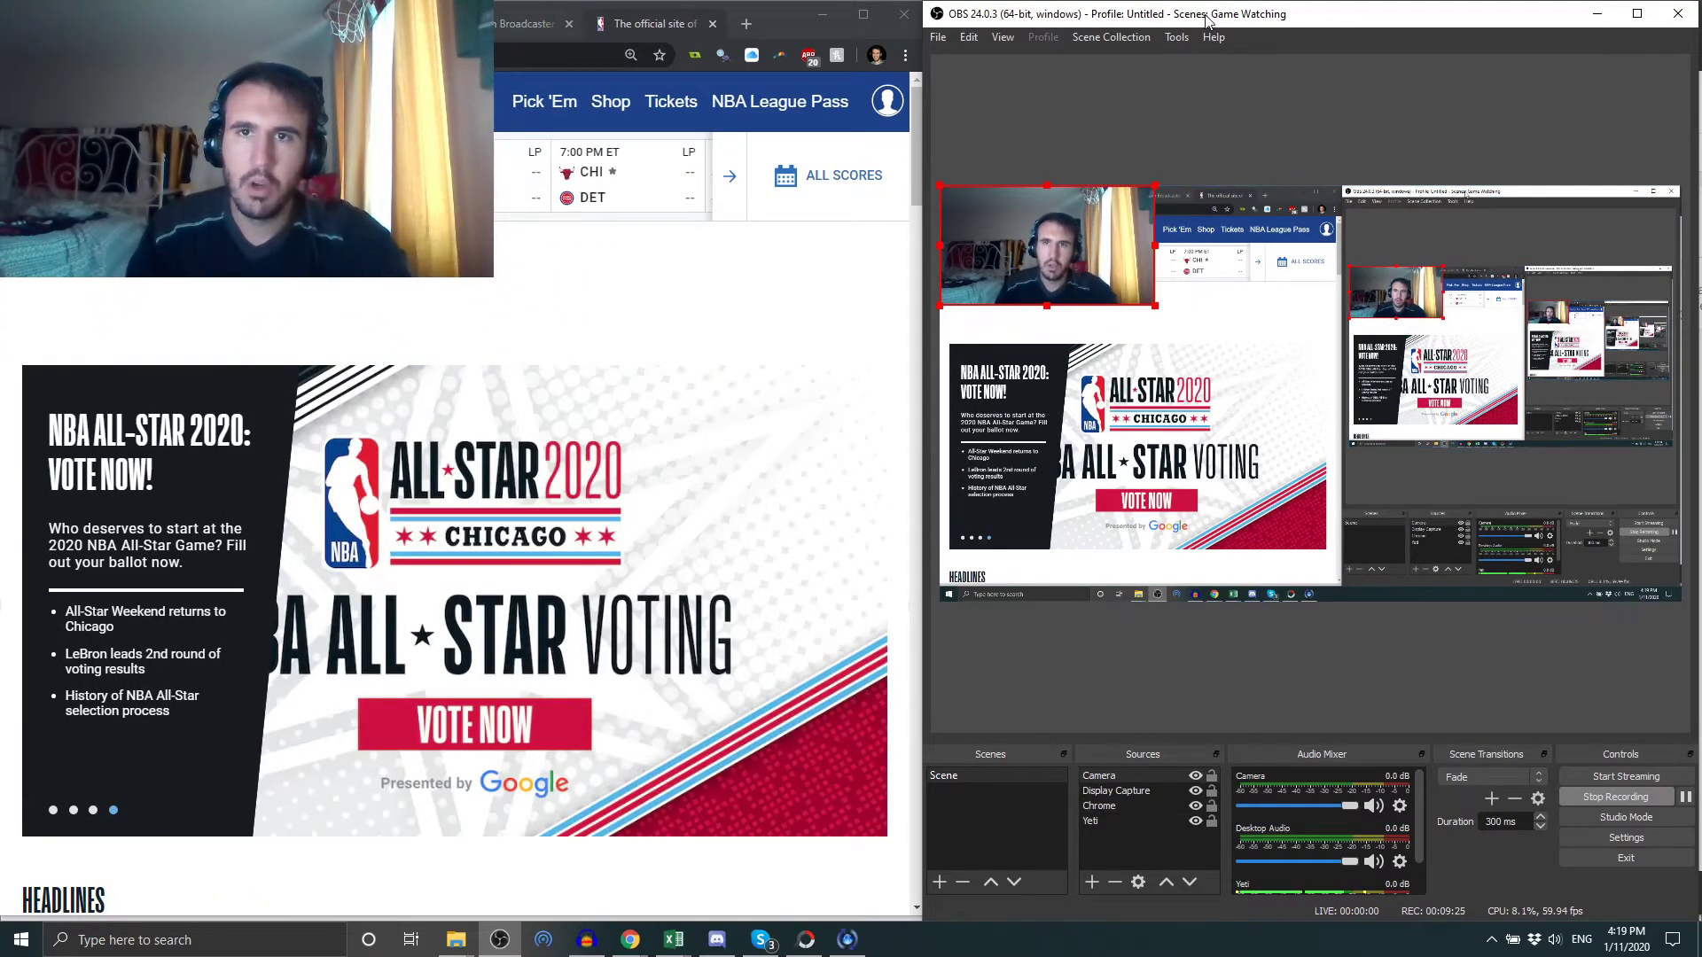
pyautogui.moveTo(1209, 22); pyautogui.dragTo(1701, 44)
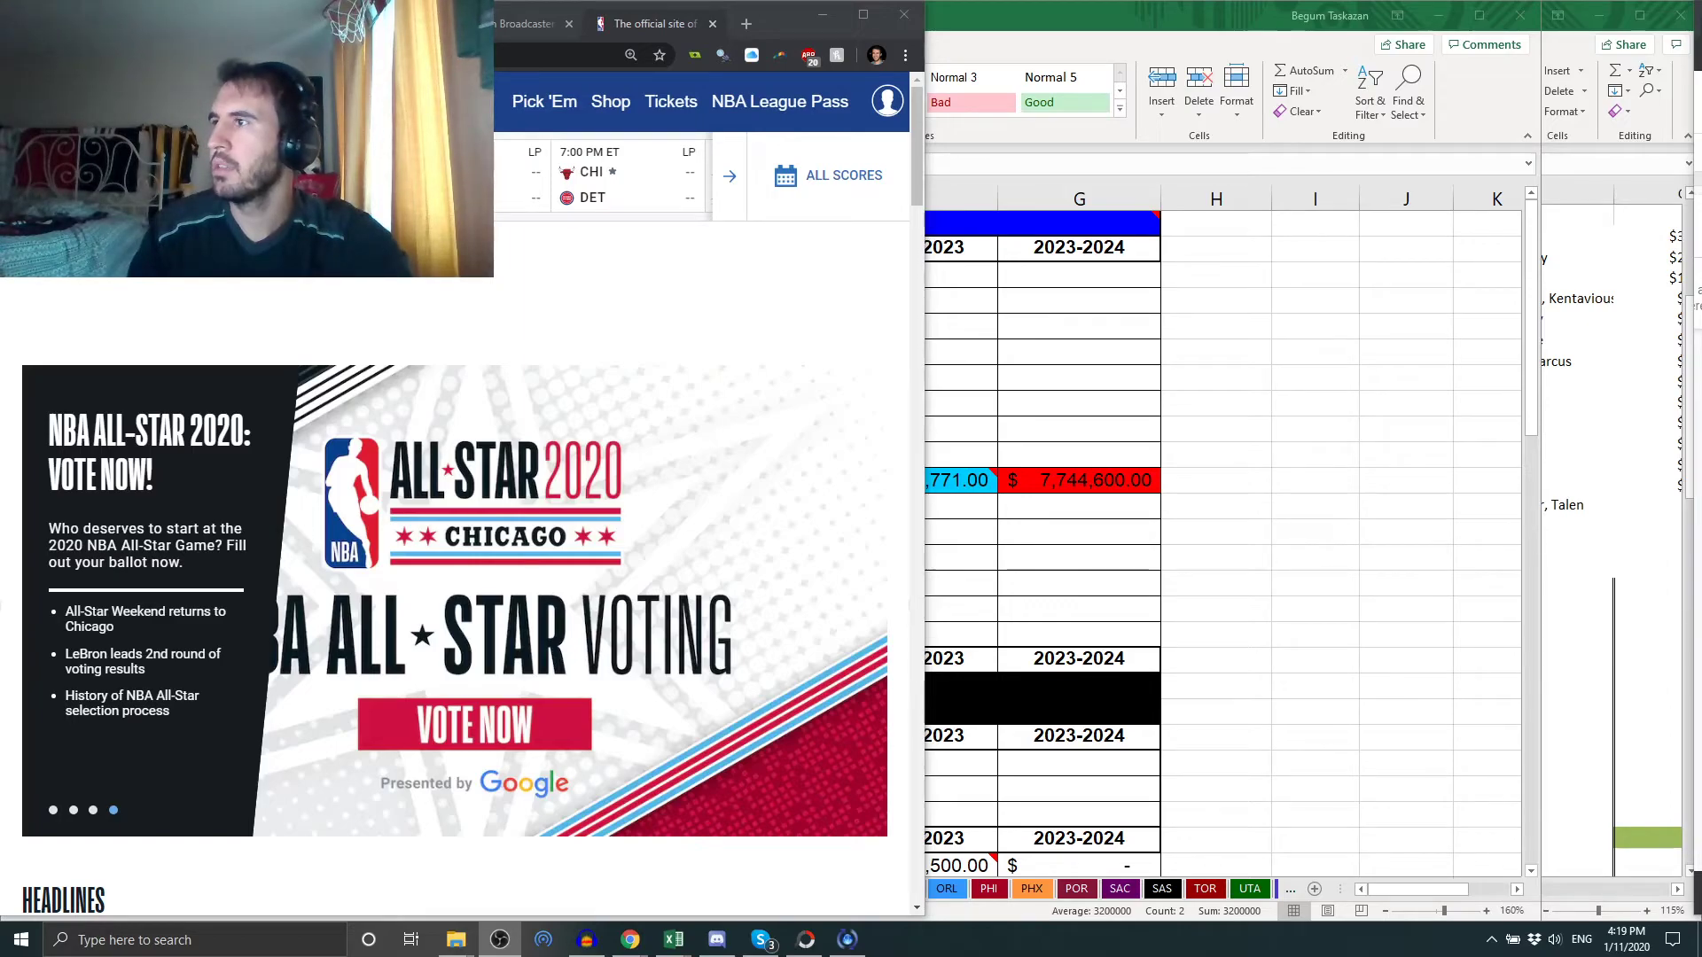
pyautogui.click(864, 15)
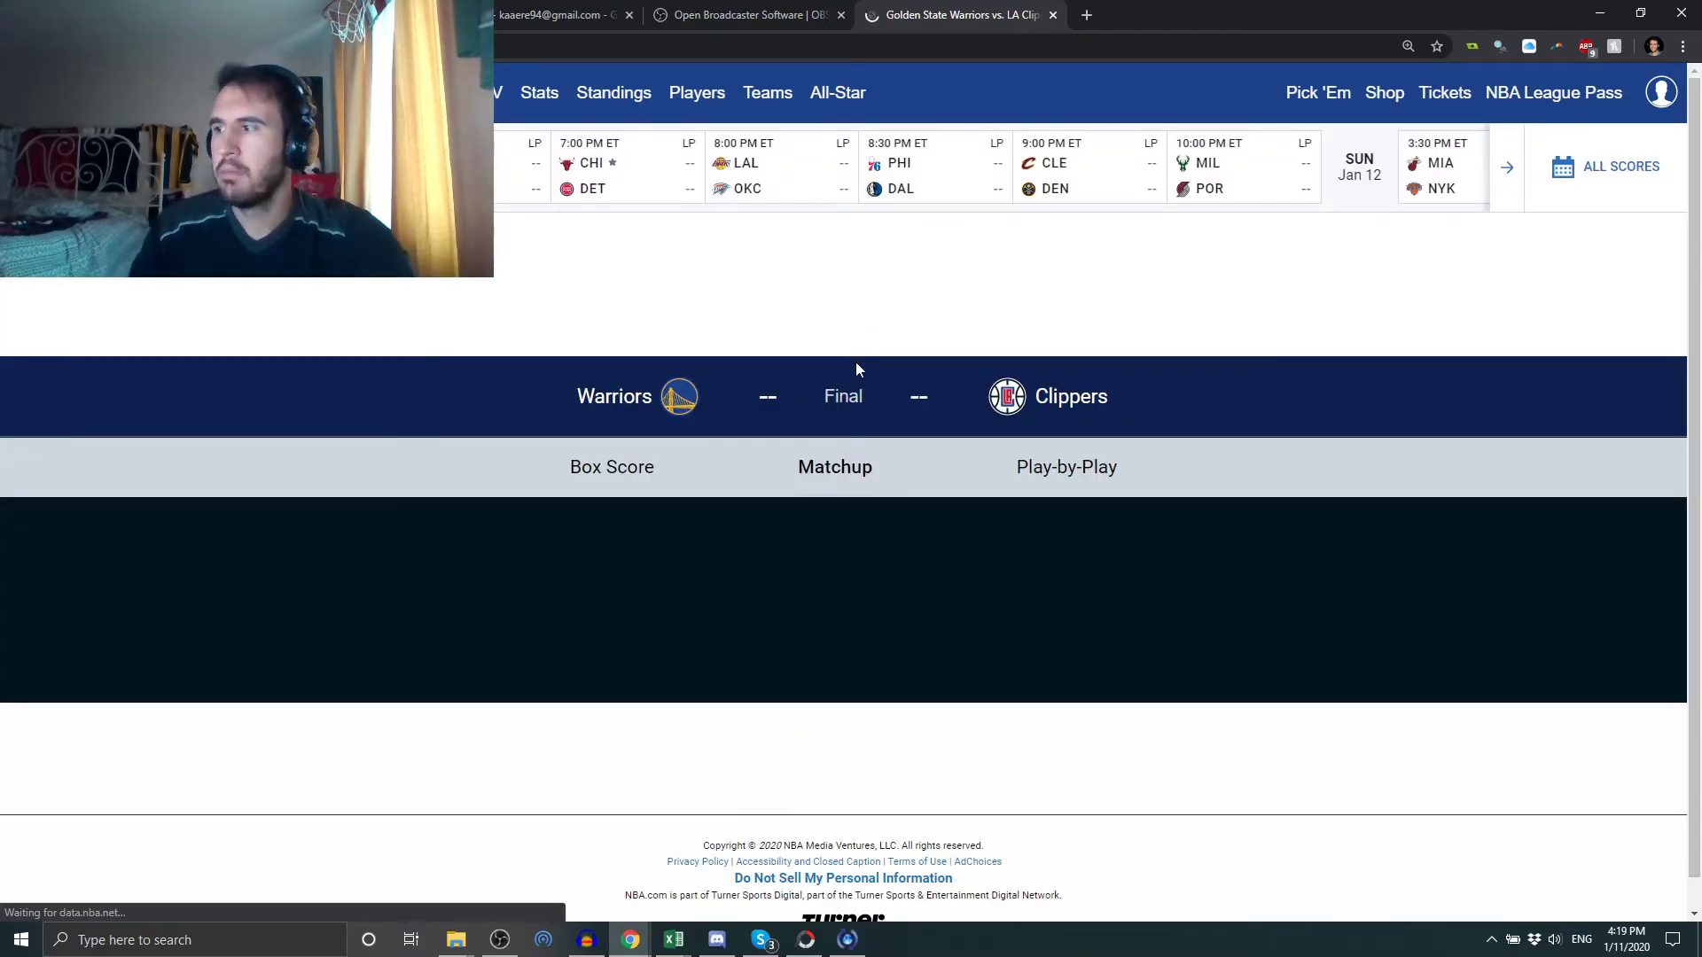
# Step: Play the Warriors vs Clippers Home Replay muted and full screen, with OBS dragged over it
pyautogui.click(854, 361)
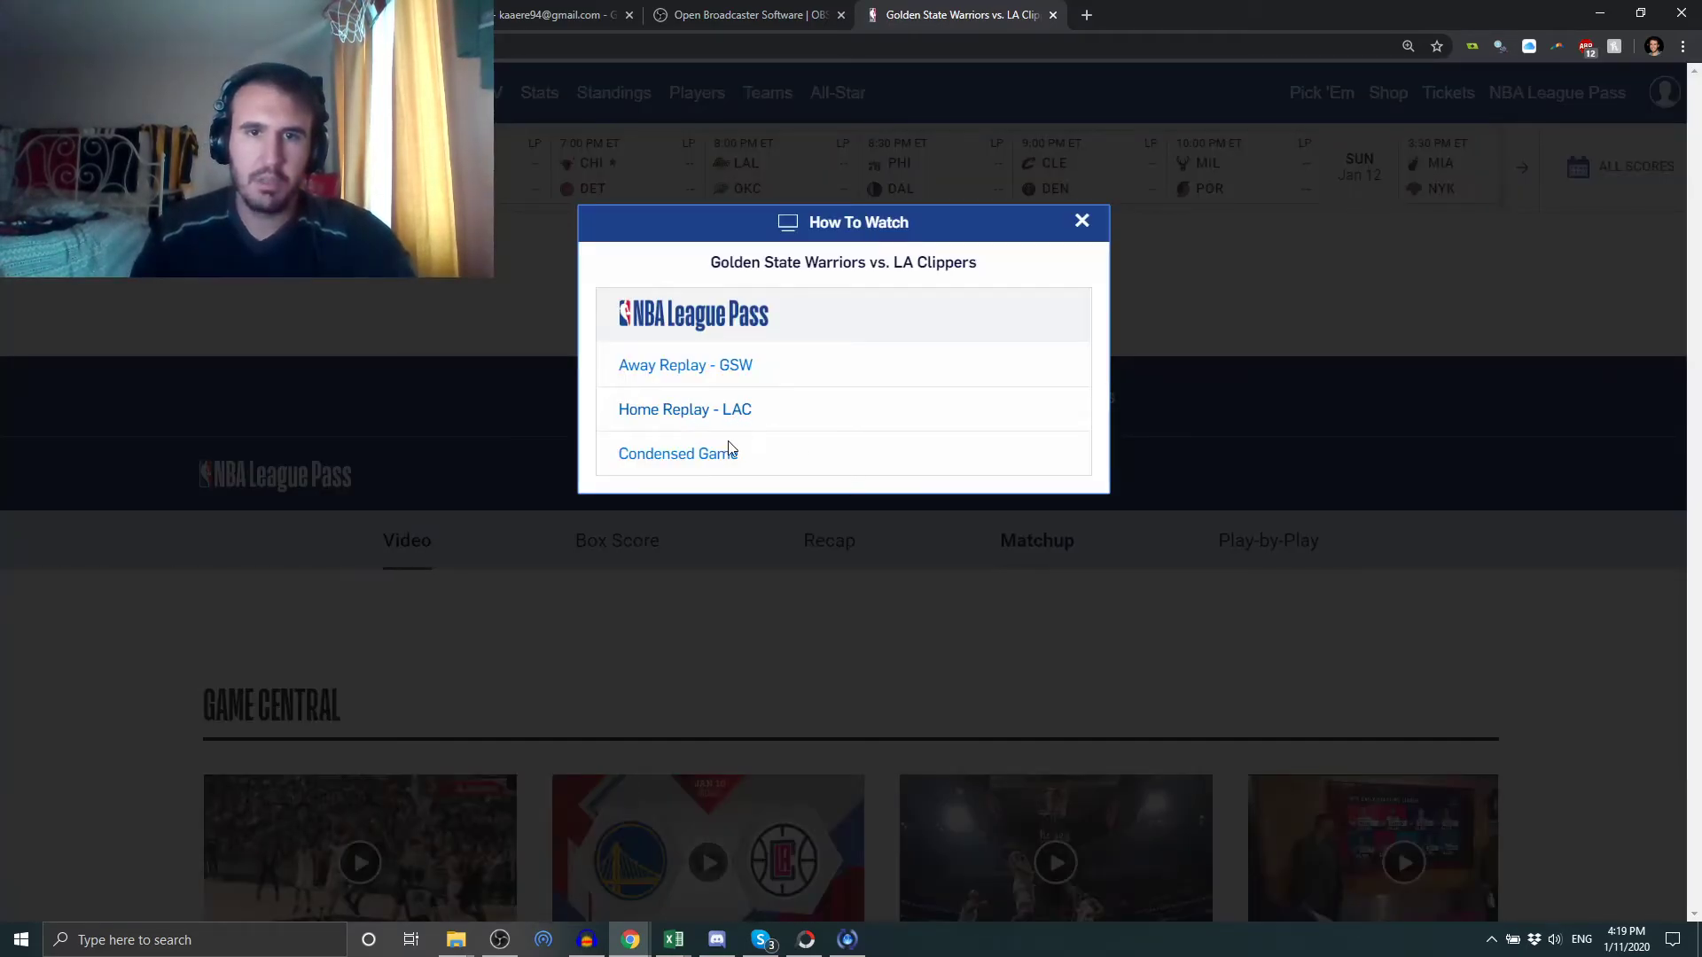
pyautogui.click(731, 416)
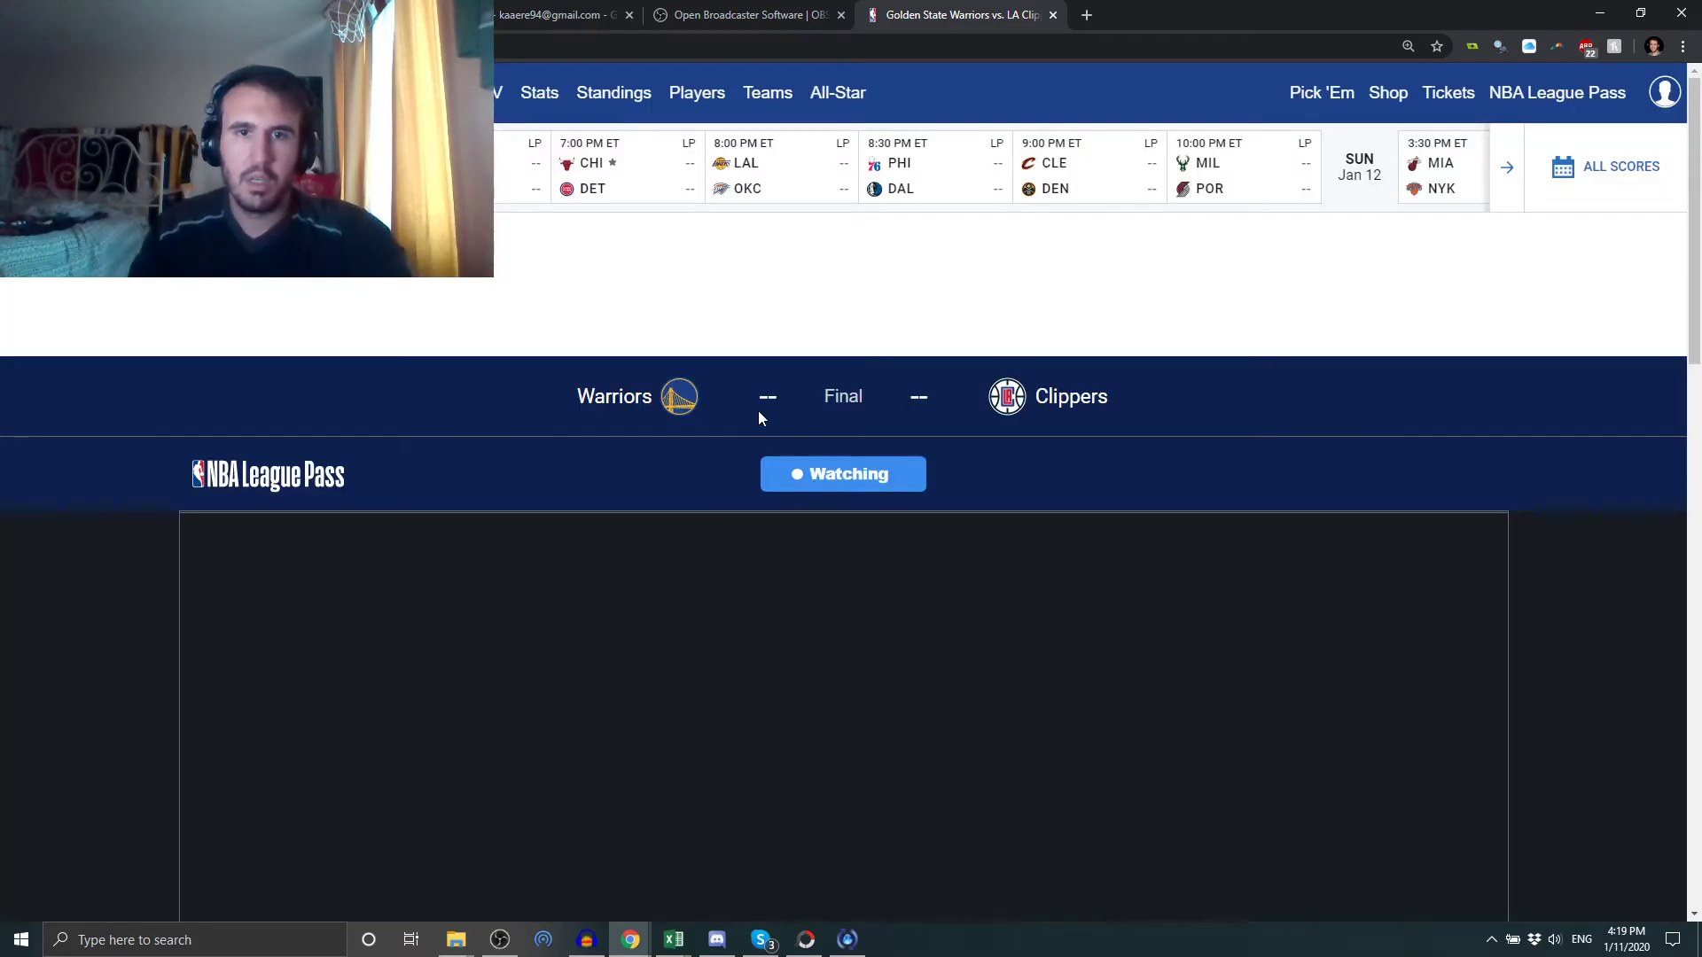
pyautogui.scroll(-3, 1000, 396)
pyautogui.scroll(-1, 1009, 386)
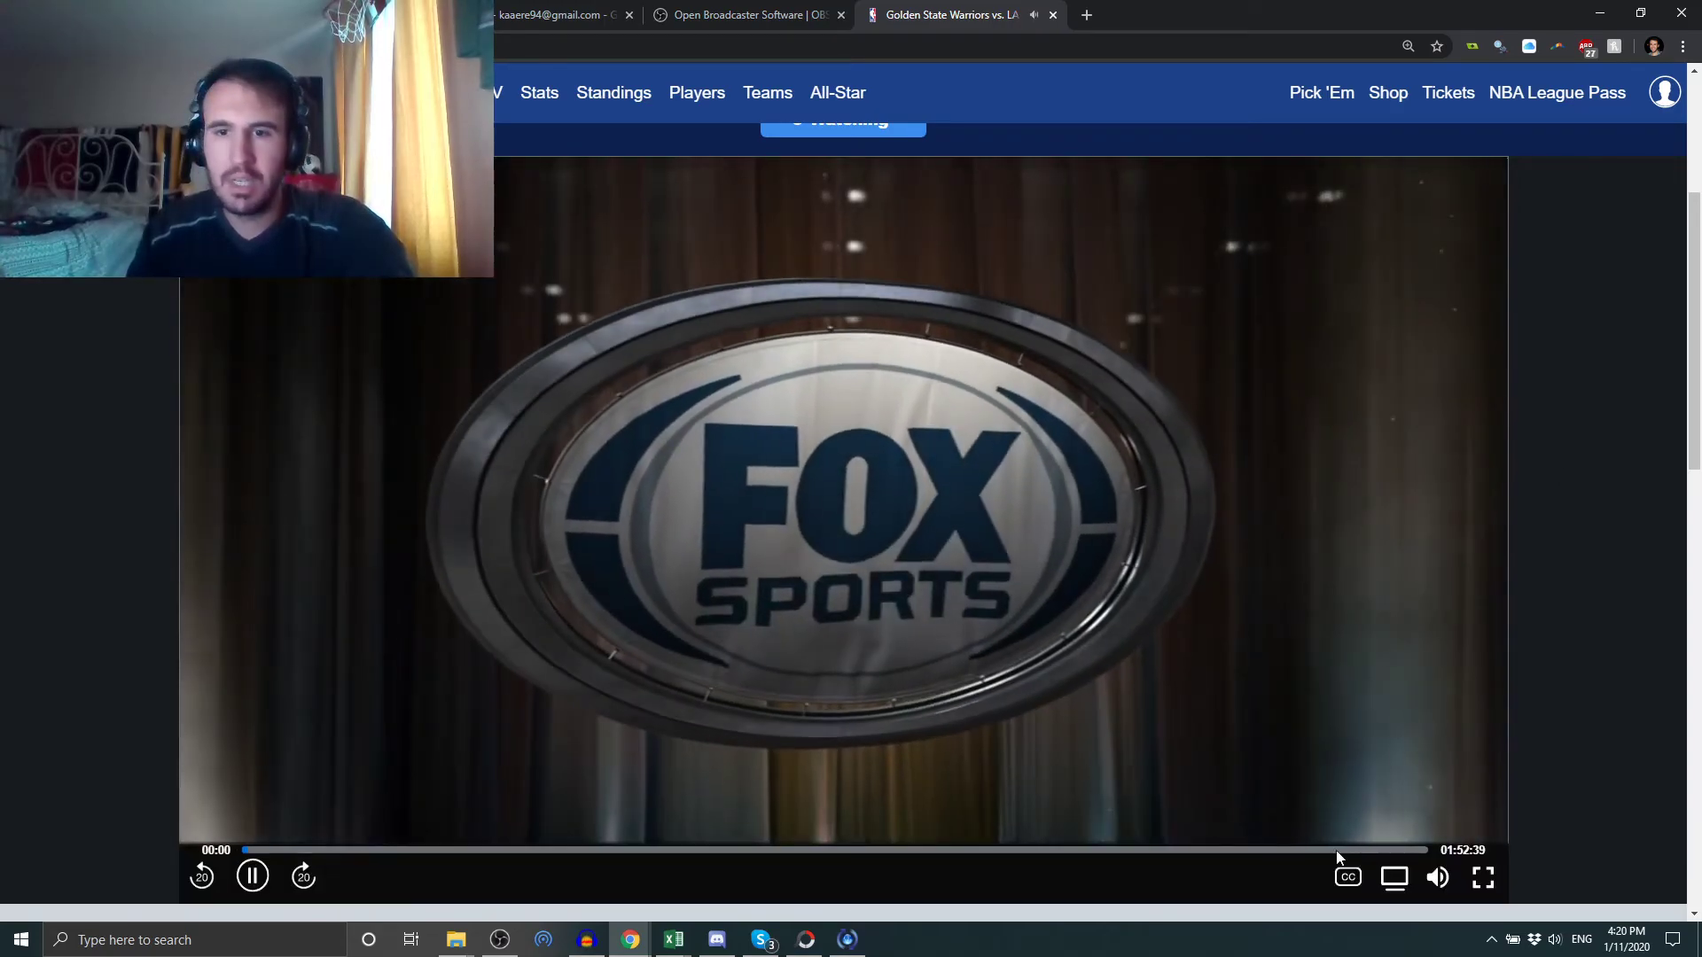
pyautogui.click(1438, 877)
pyautogui.click(1483, 876)
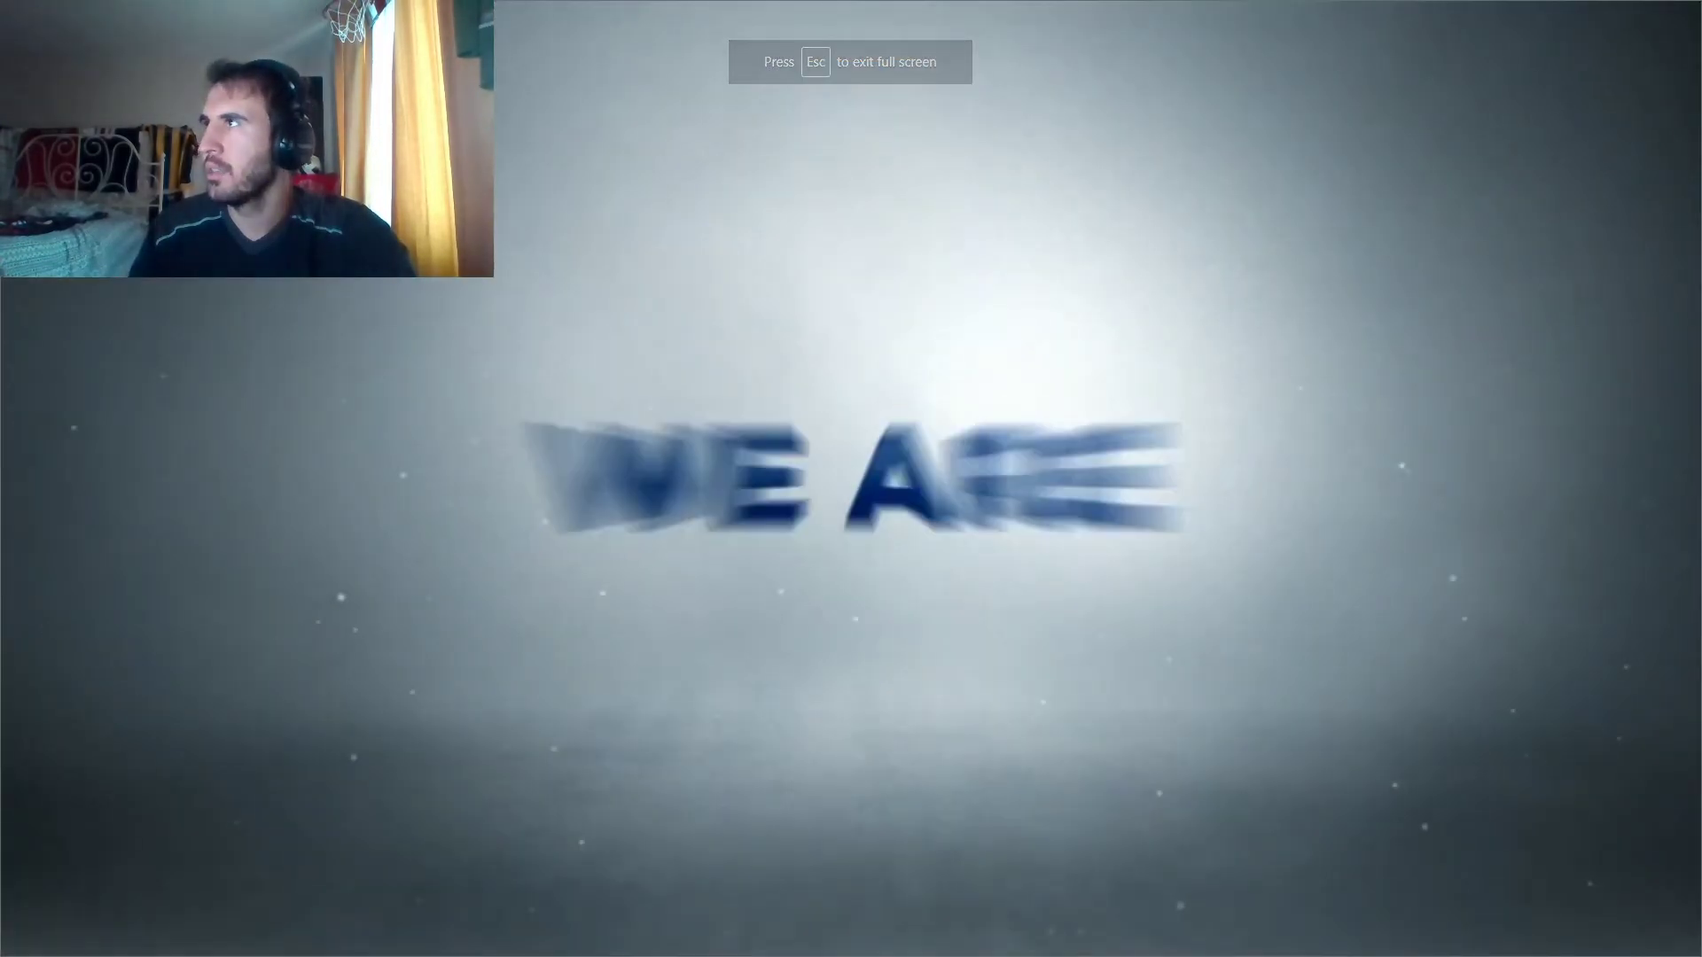
pyautogui.moveTo(828, 0); pyautogui.dragTo(1341, 15)
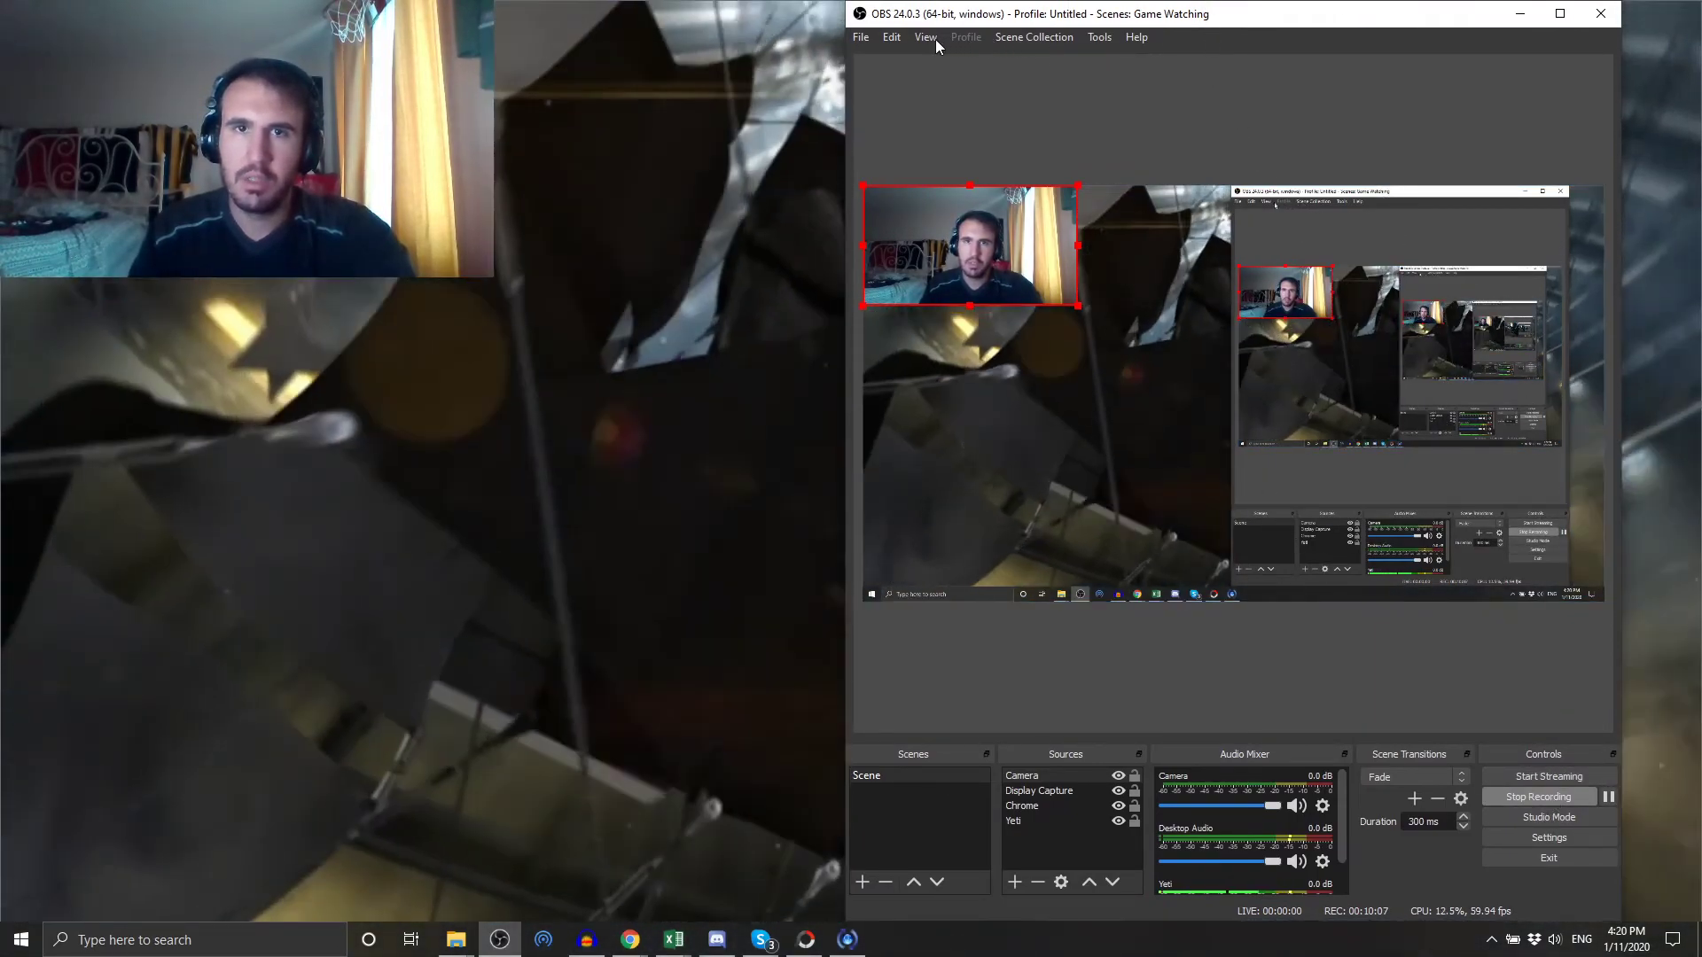
# Step: Check the Recording Path on OBS's Output settings page and close Settings without applying
pyautogui.click(860, 36)
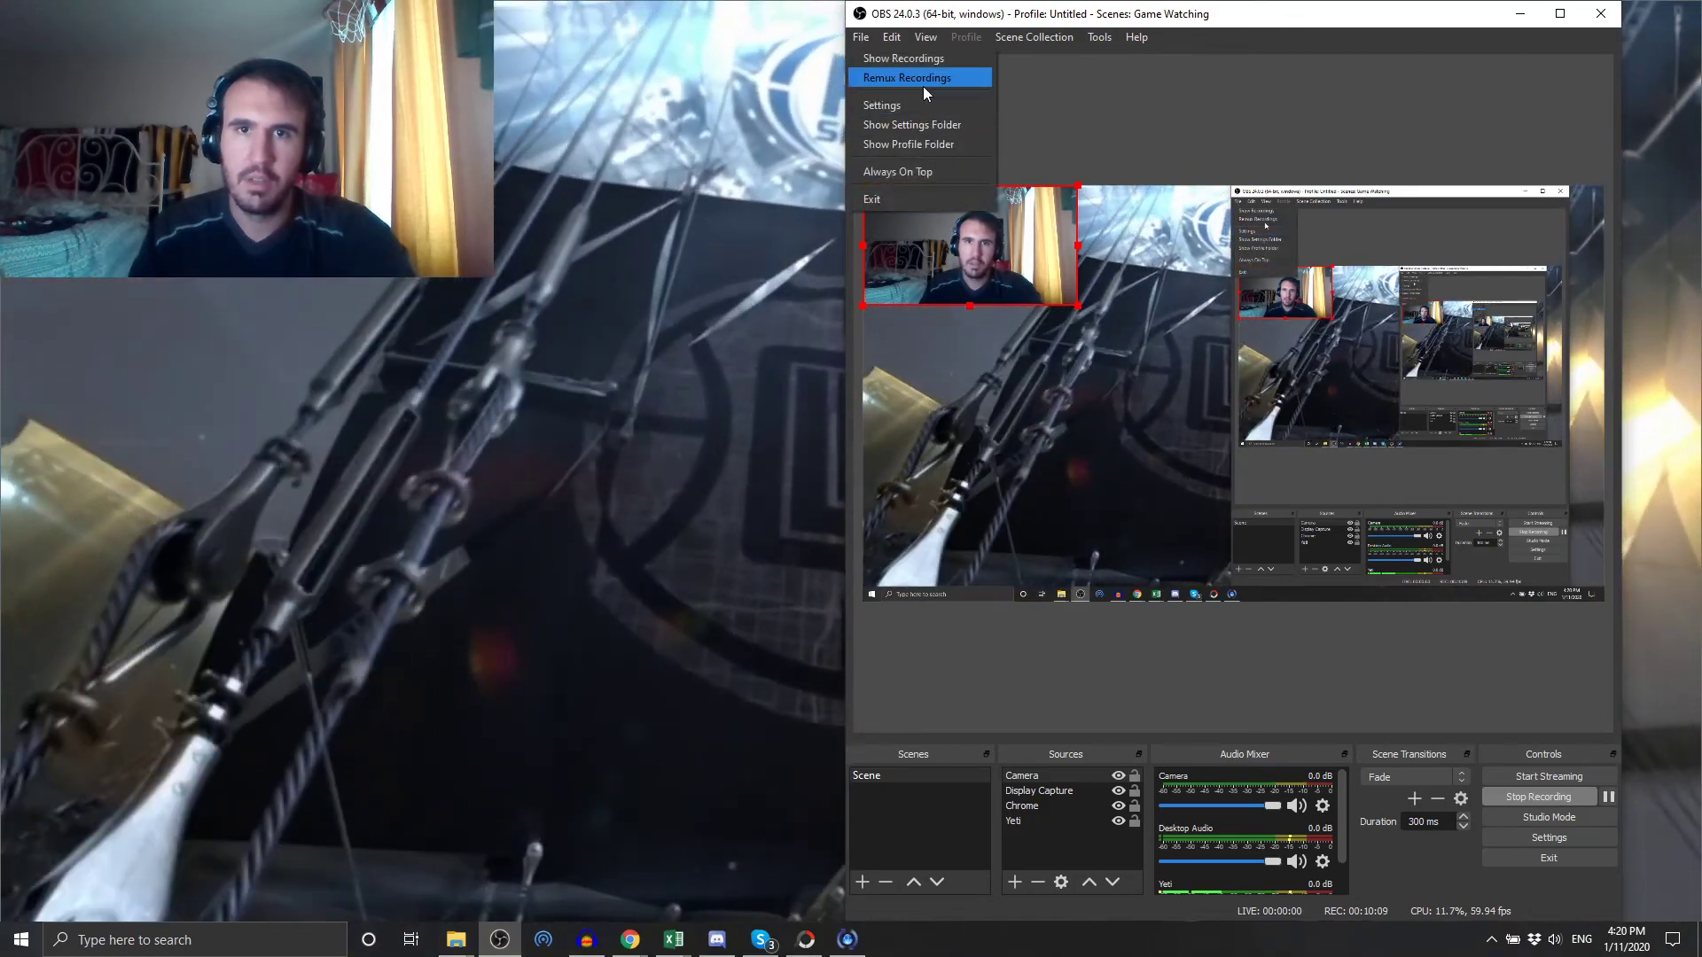
pyautogui.click(863, 40)
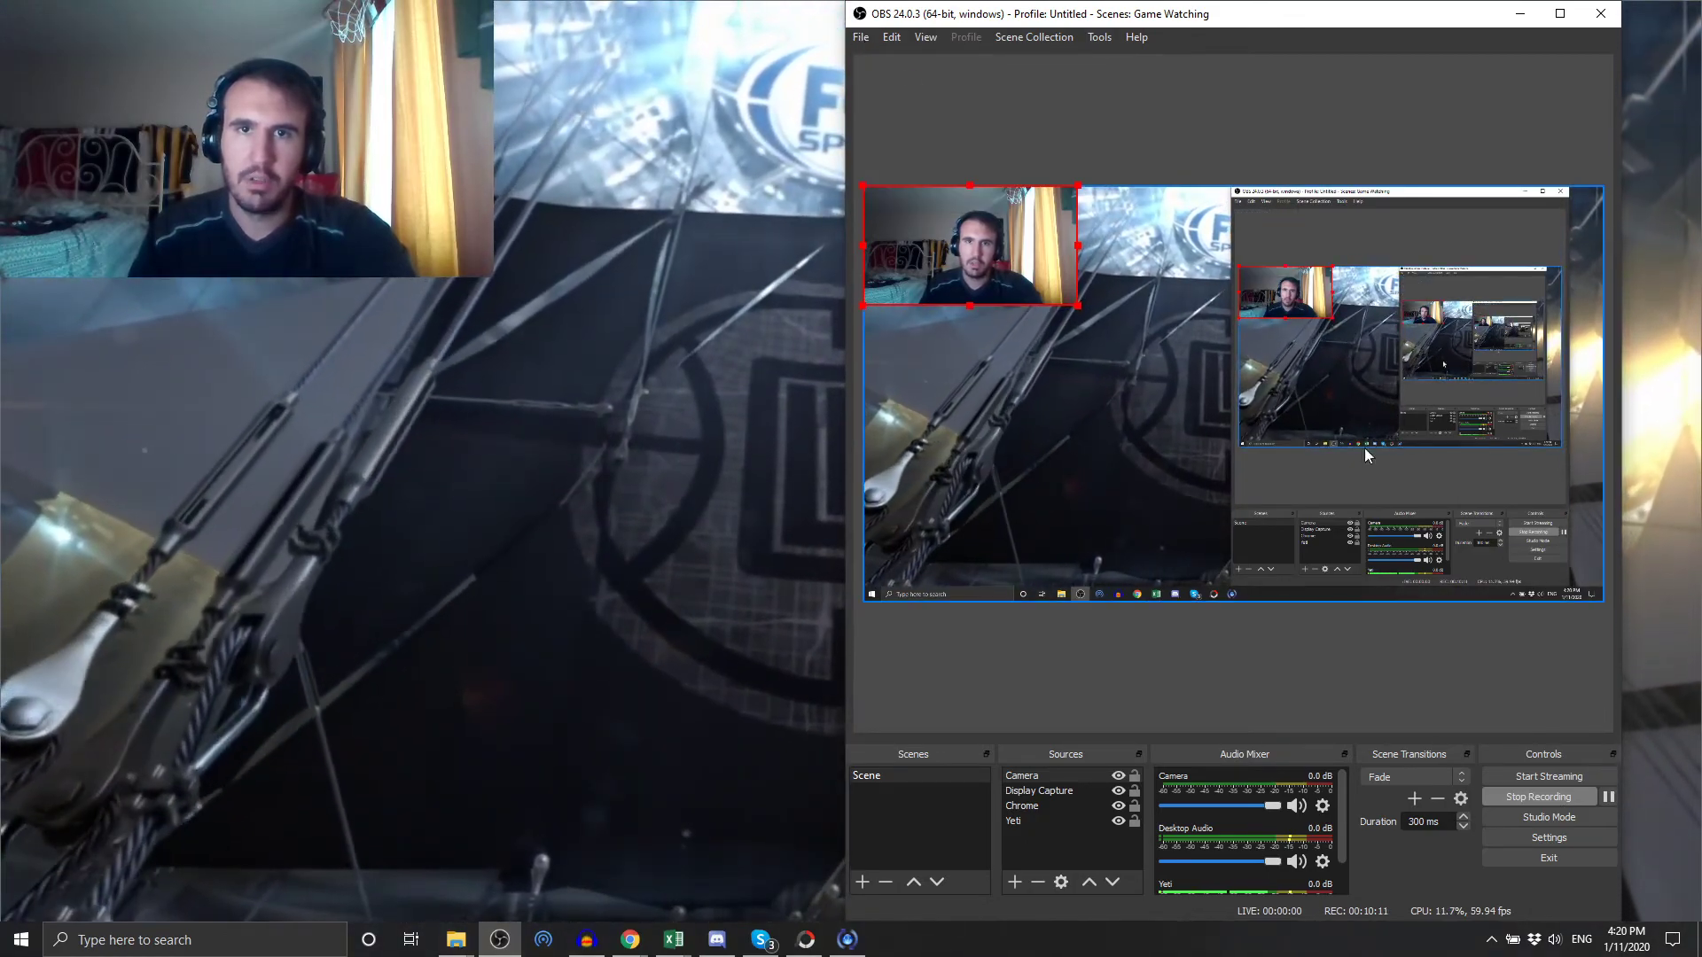
pyautogui.click(1546, 837)
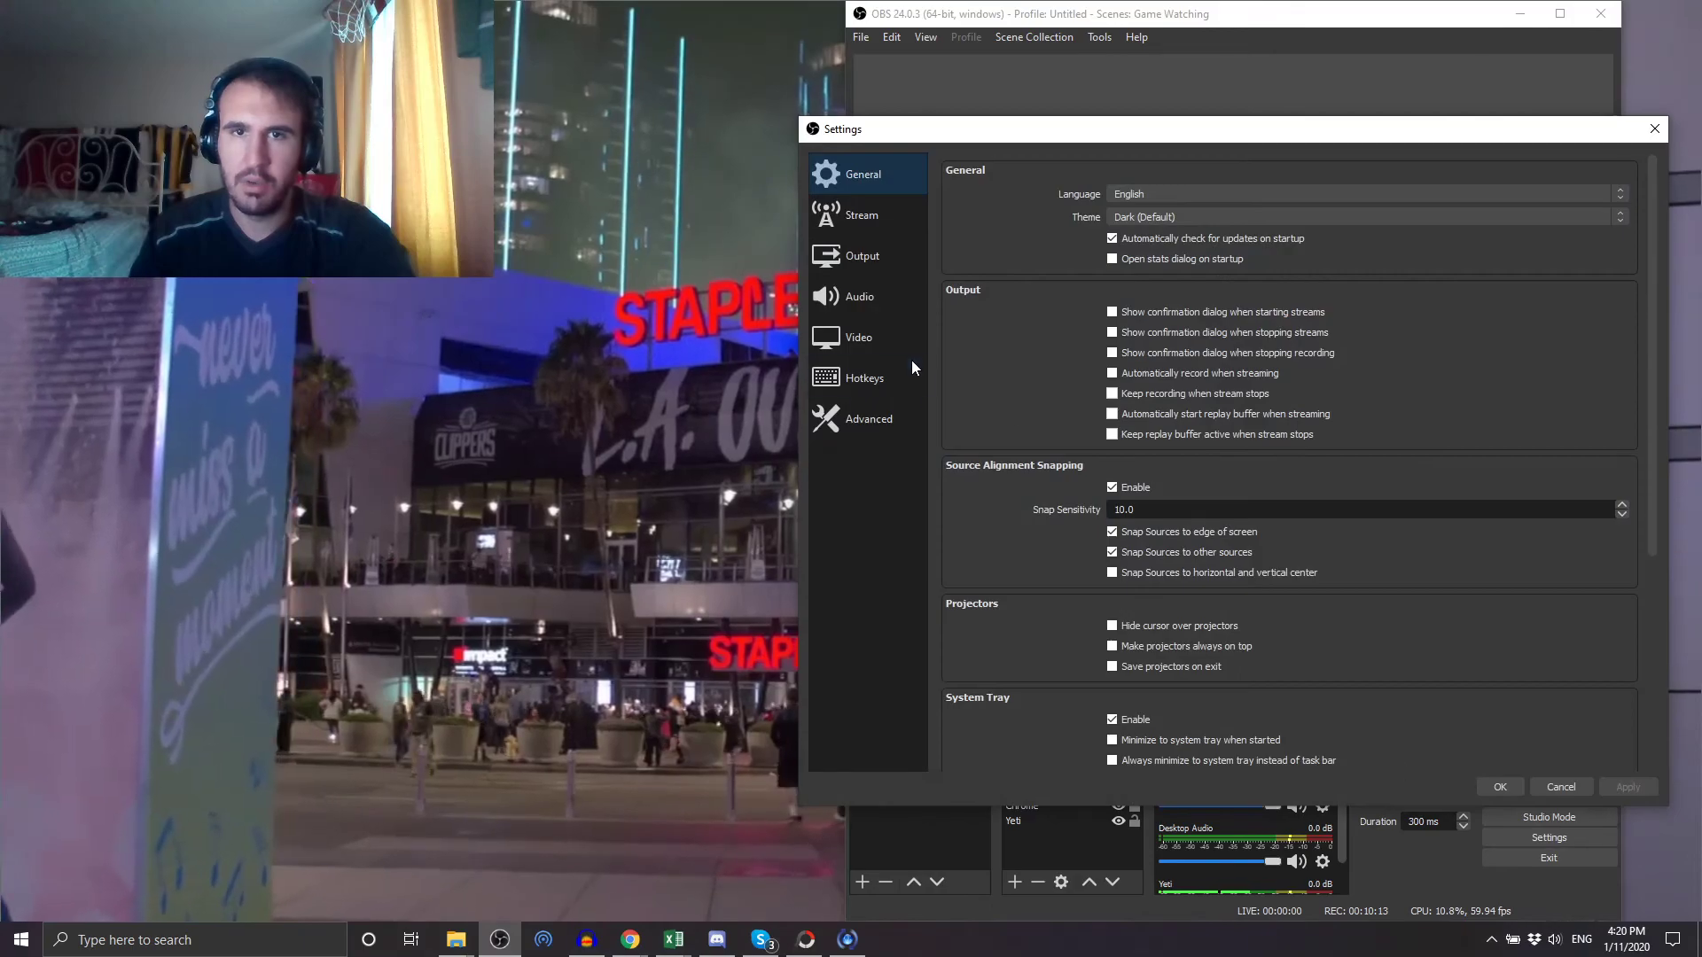
pyautogui.click(860, 256)
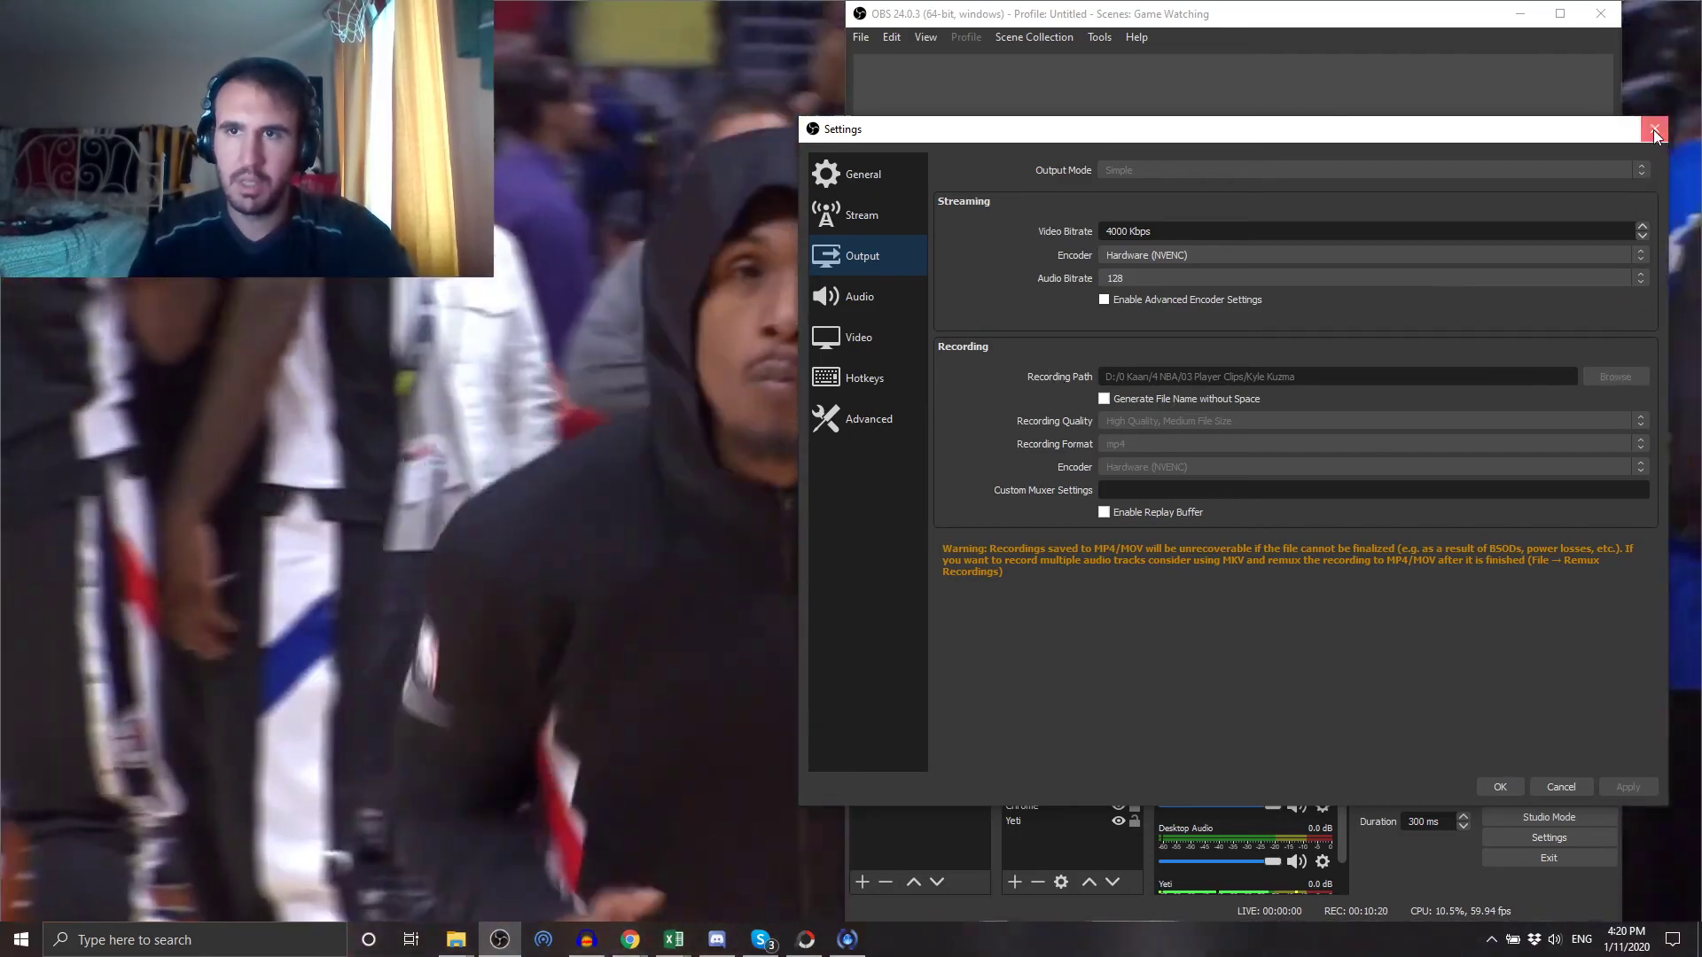
pyautogui.click(1654, 130)
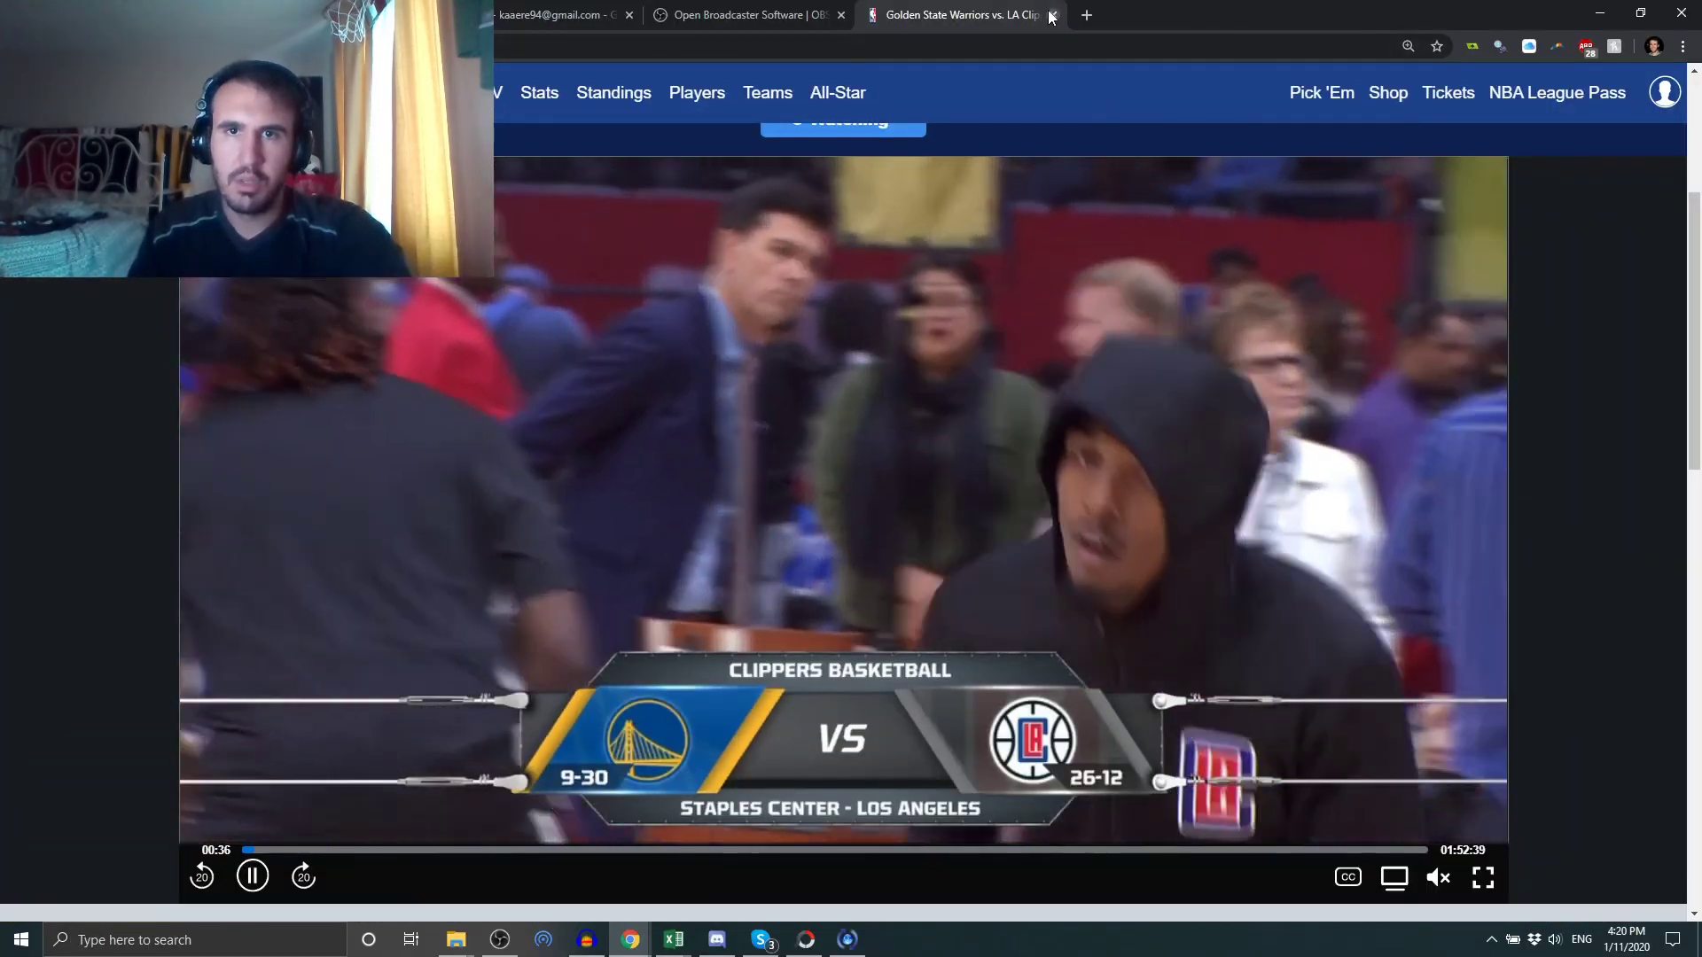
# Step: Close the Warriors vs. Clippers game tab, leaving the obsproject.com OBS Studio page visible
pyautogui.click(1052, 14)
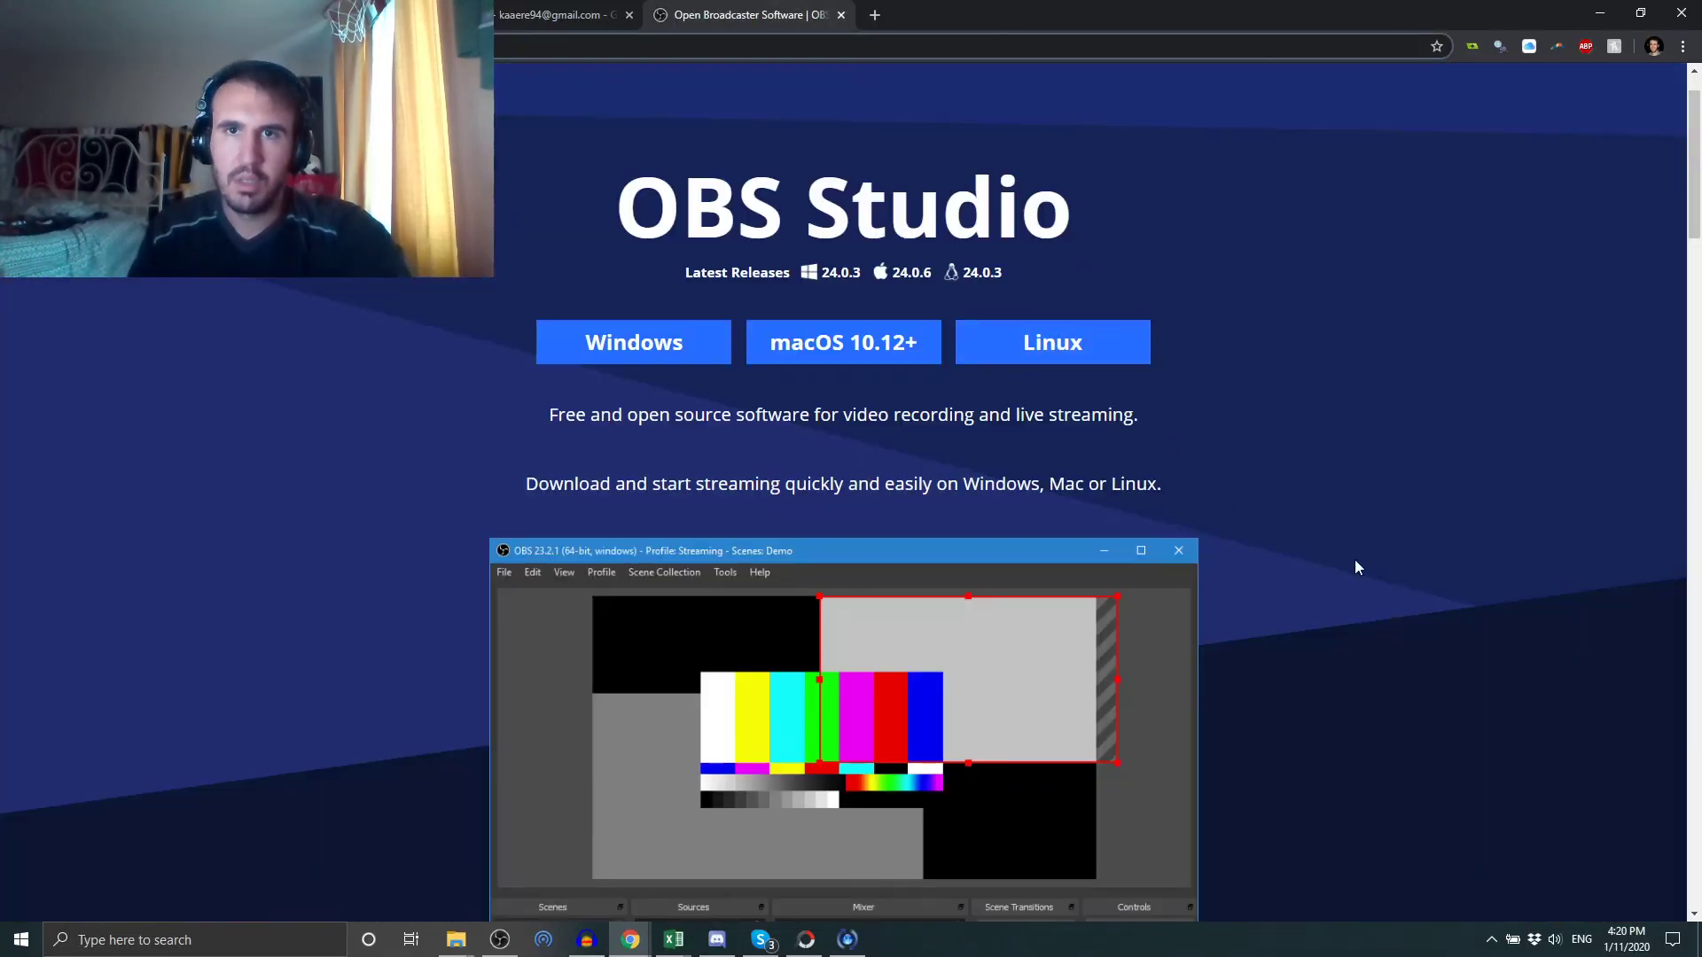